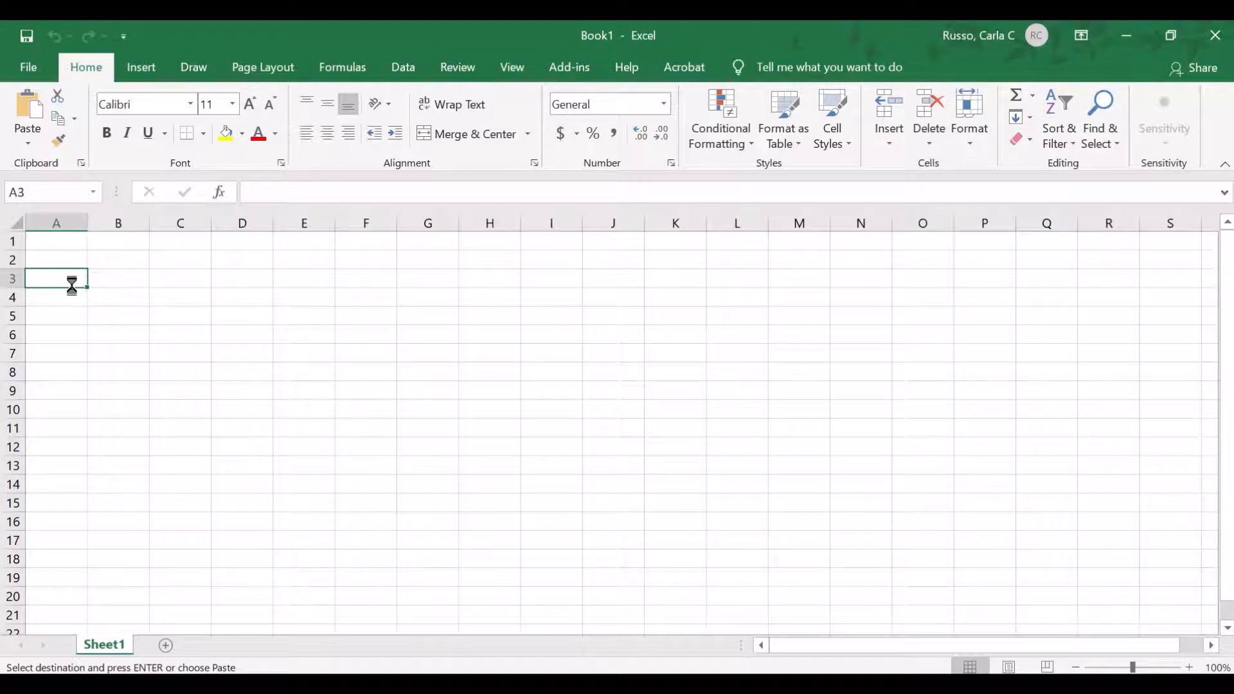
# Step: Paste the copied student name list at A3 and colour the sheet's tab pink
pyautogui.press('Return')
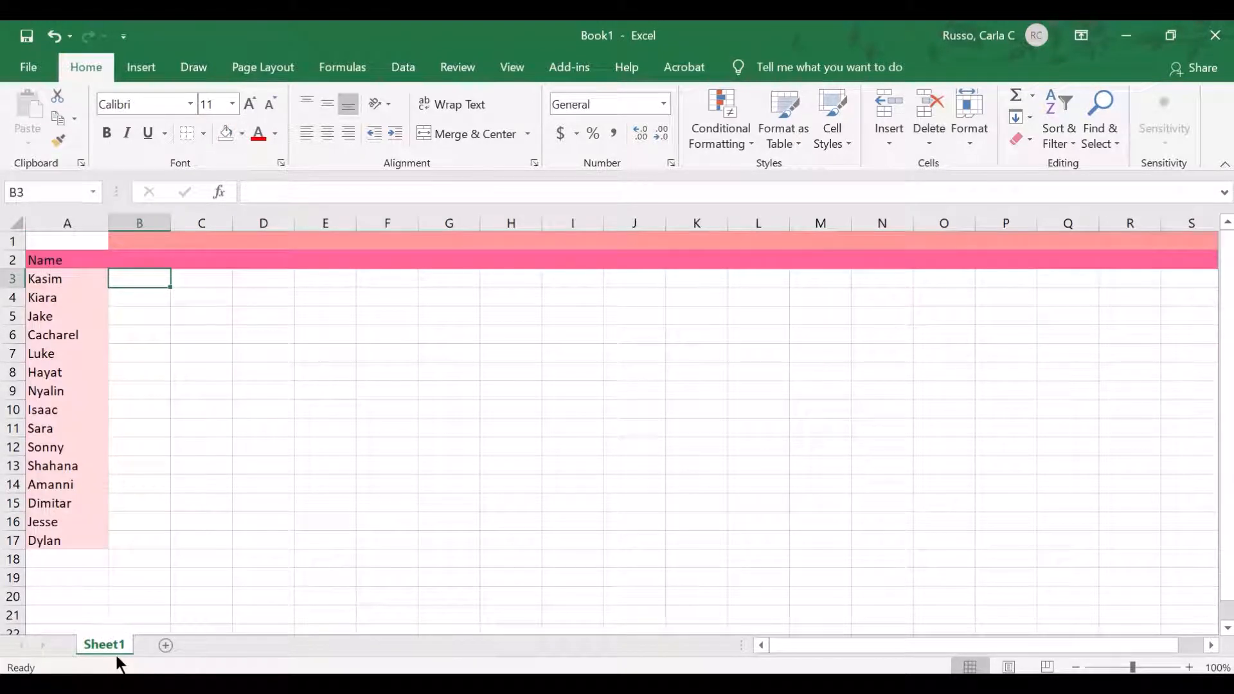
pyautogui.rightClick(91, 642)
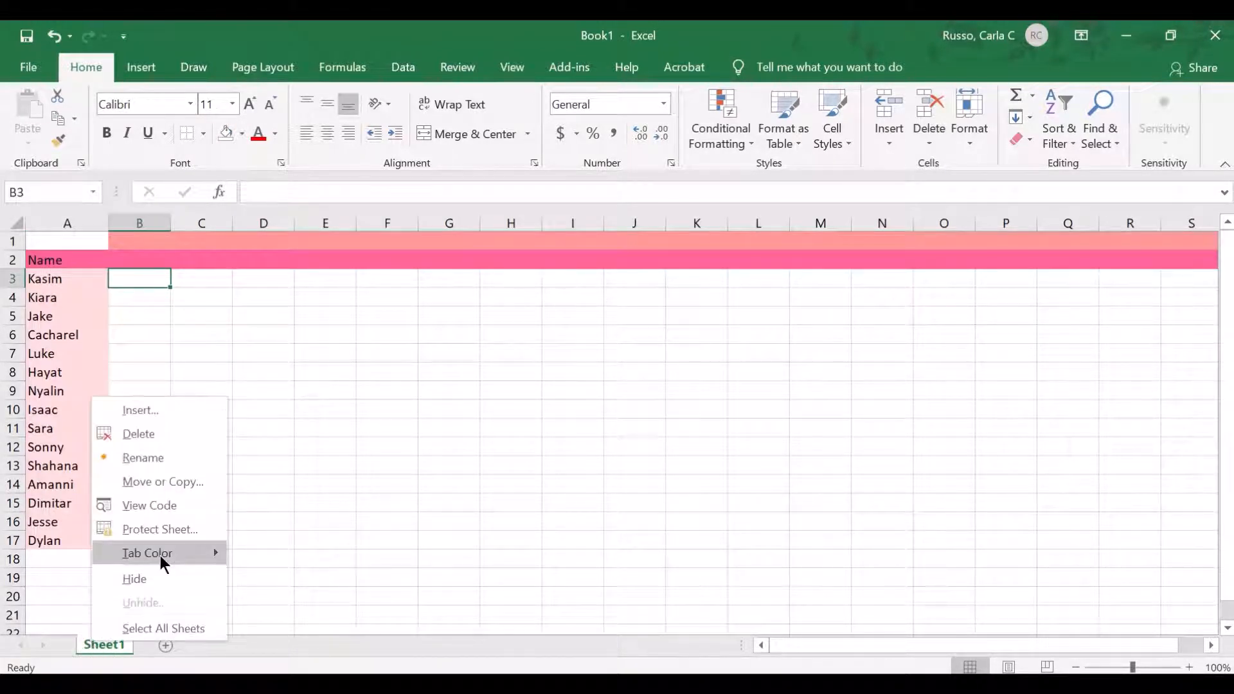
pyautogui.moveTo(207, 561)
pyautogui.click(254, 617)
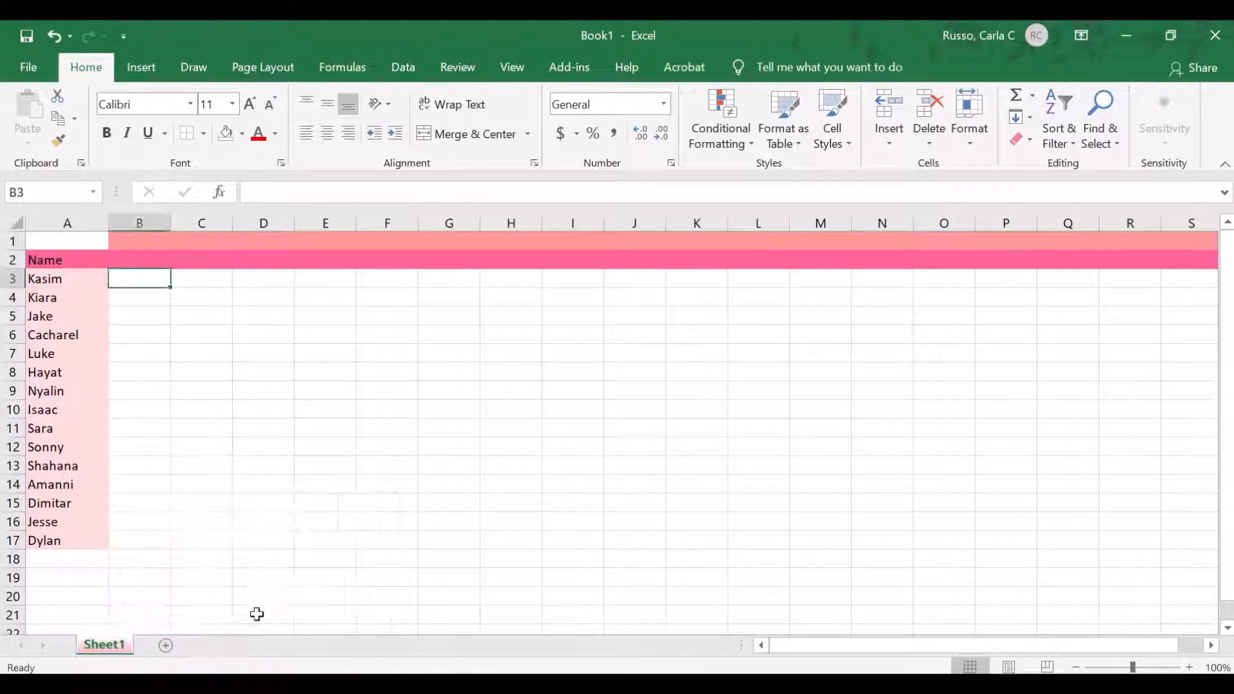
# Step: Rename Sheet1 as 7FM
pyautogui.rightClick(114, 645)
pyautogui.click(173, 459)
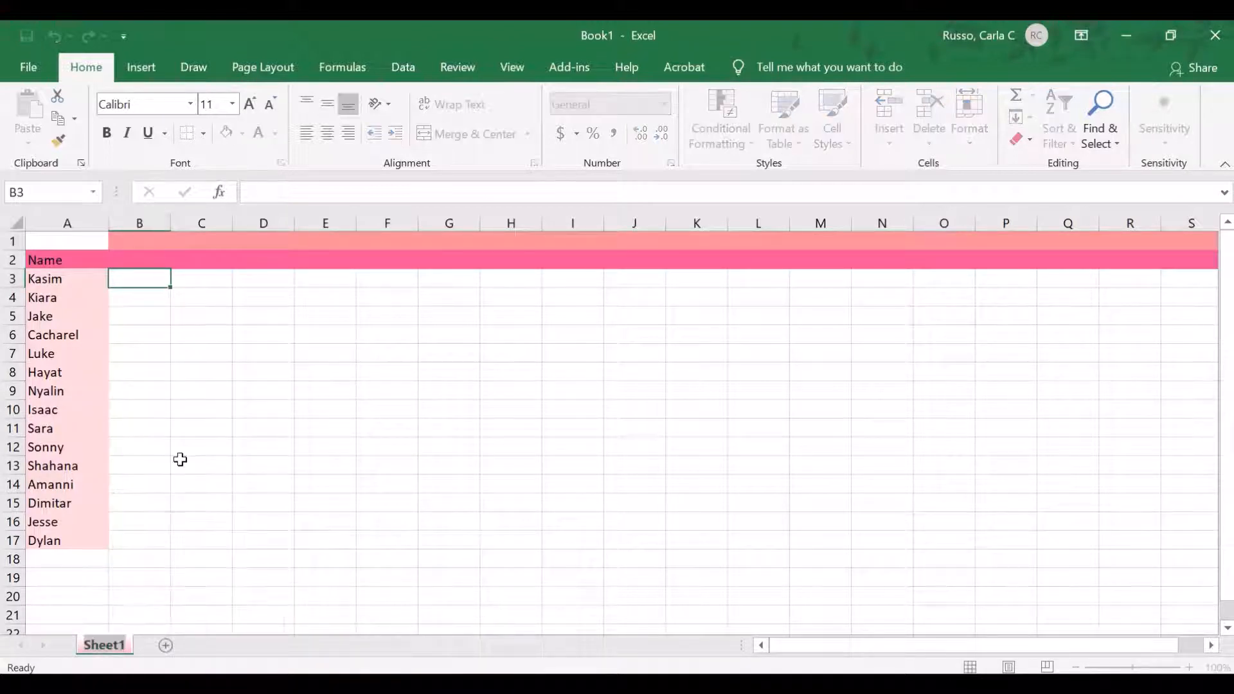
pyautogui.write('7FM')
pyautogui.click(180, 460)
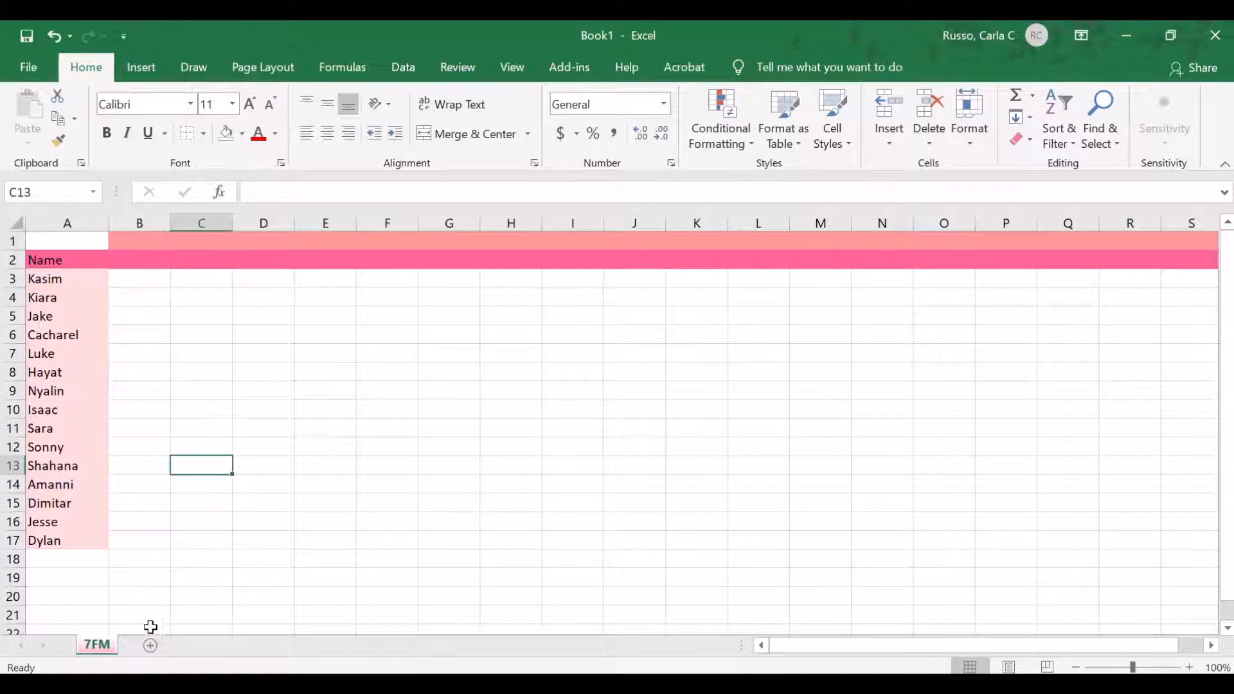
pyautogui.click(174, 560)
# Step: Add a second worksheet after 7FM and return to the 7FM sheet
pyautogui.click(151, 646)
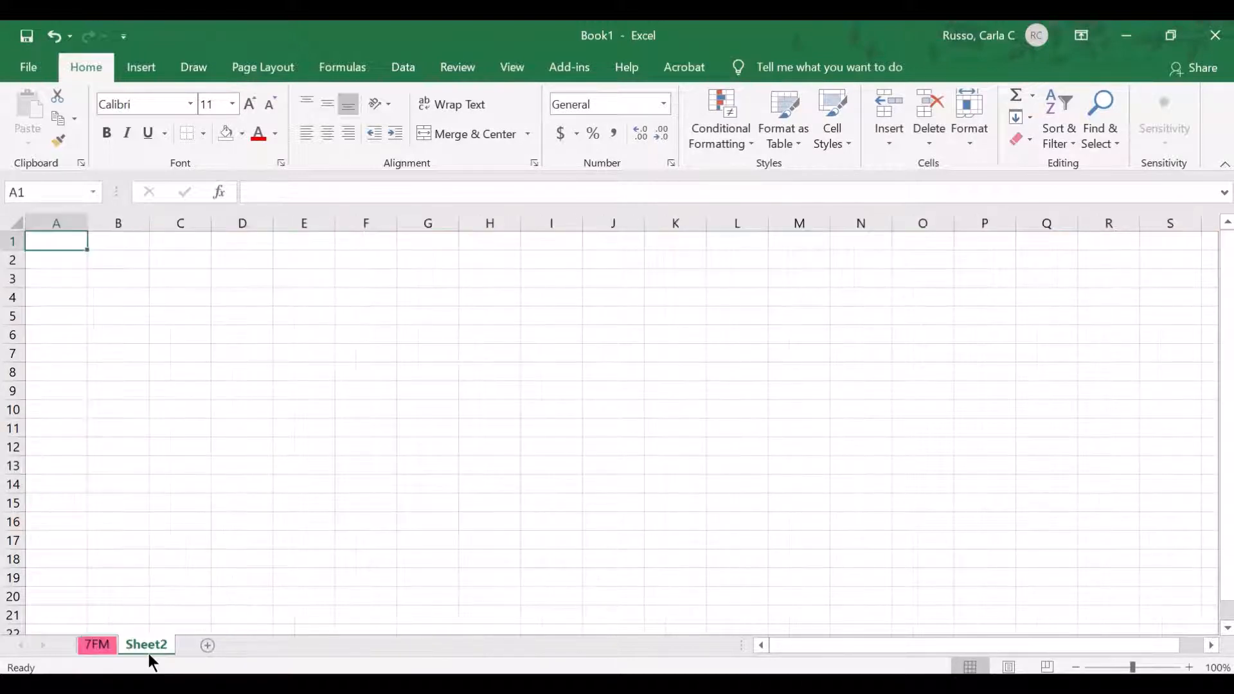
pyautogui.click(106, 657)
pyautogui.click(162, 645)
pyautogui.click(98, 647)
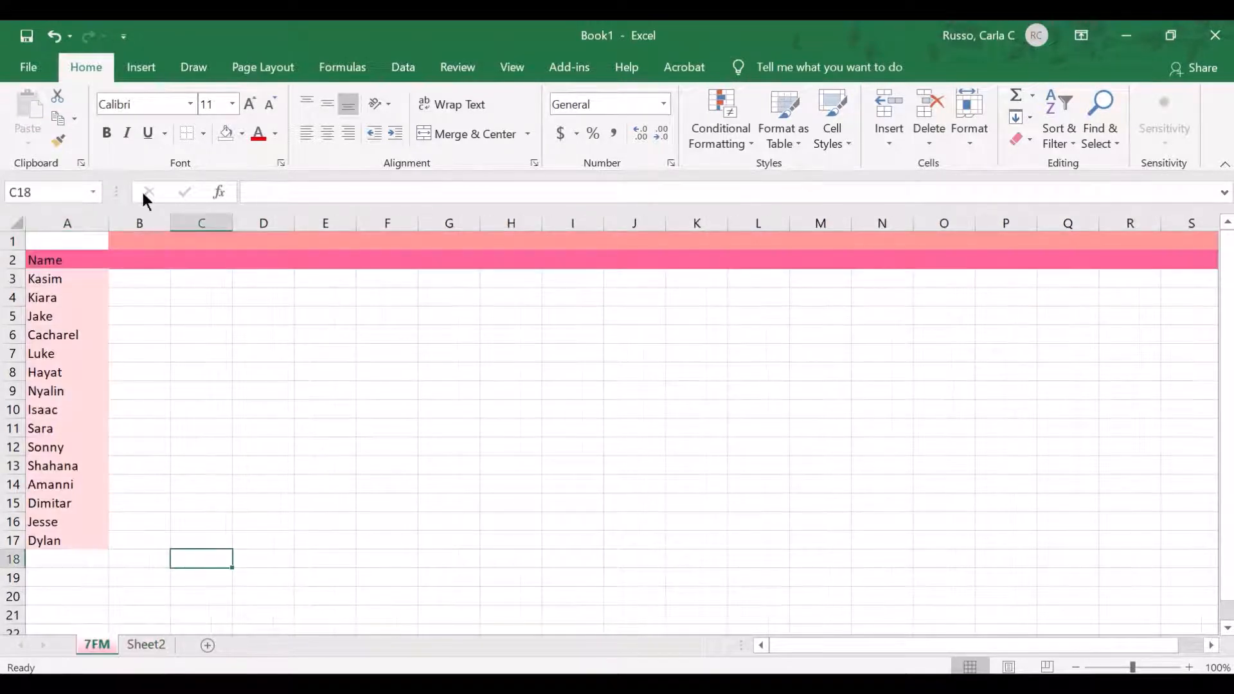
# Step: Freeze the panes at cell B3 to lock rows 1–2 and column A, and test the freeze across the sheet
pyautogui.click(125, 280)
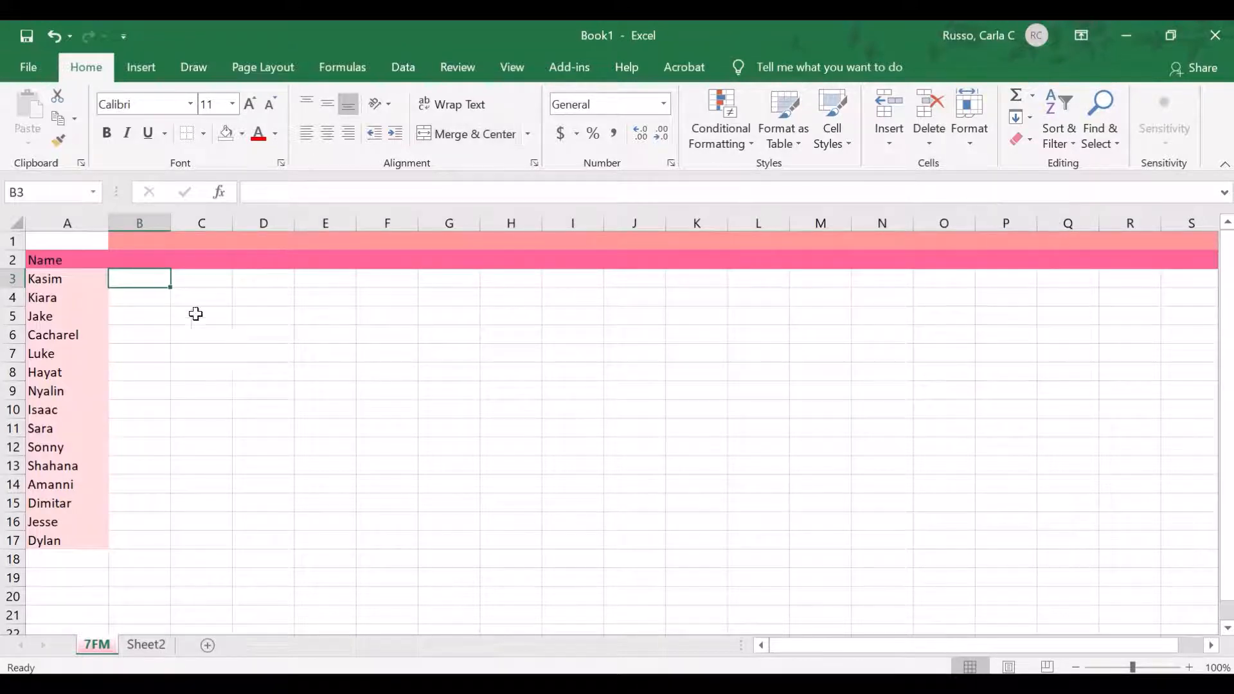
pyautogui.click(512, 71)
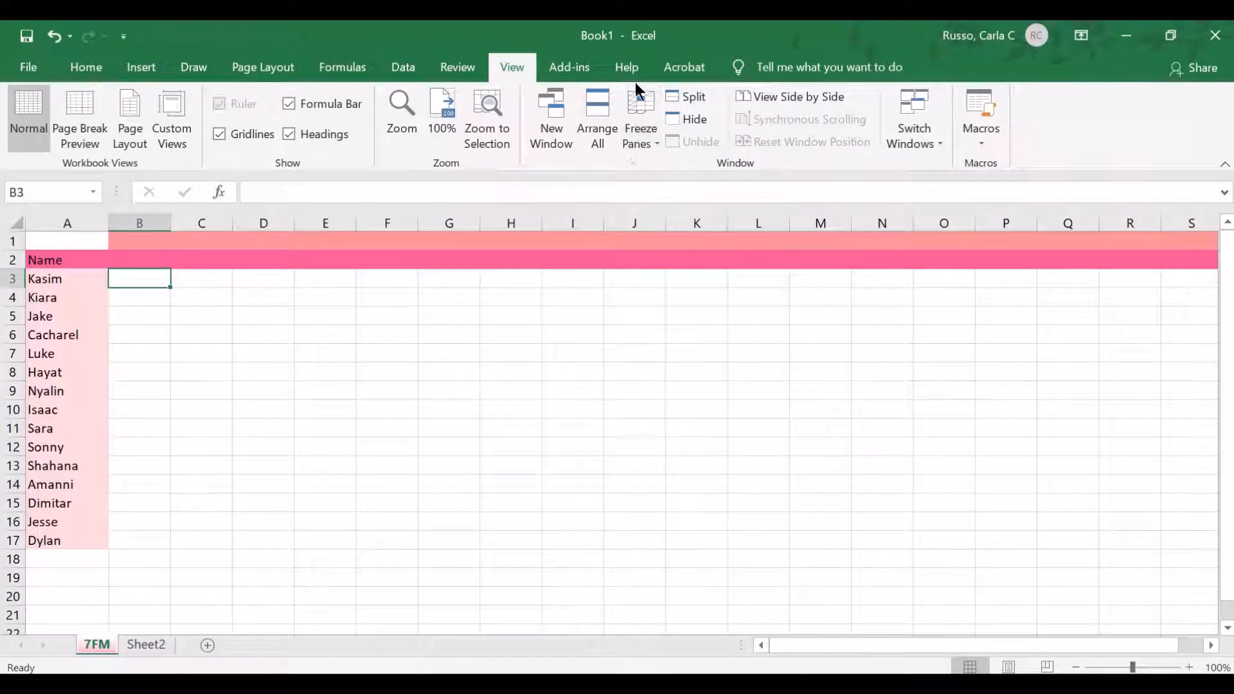
pyautogui.click(639, 144)
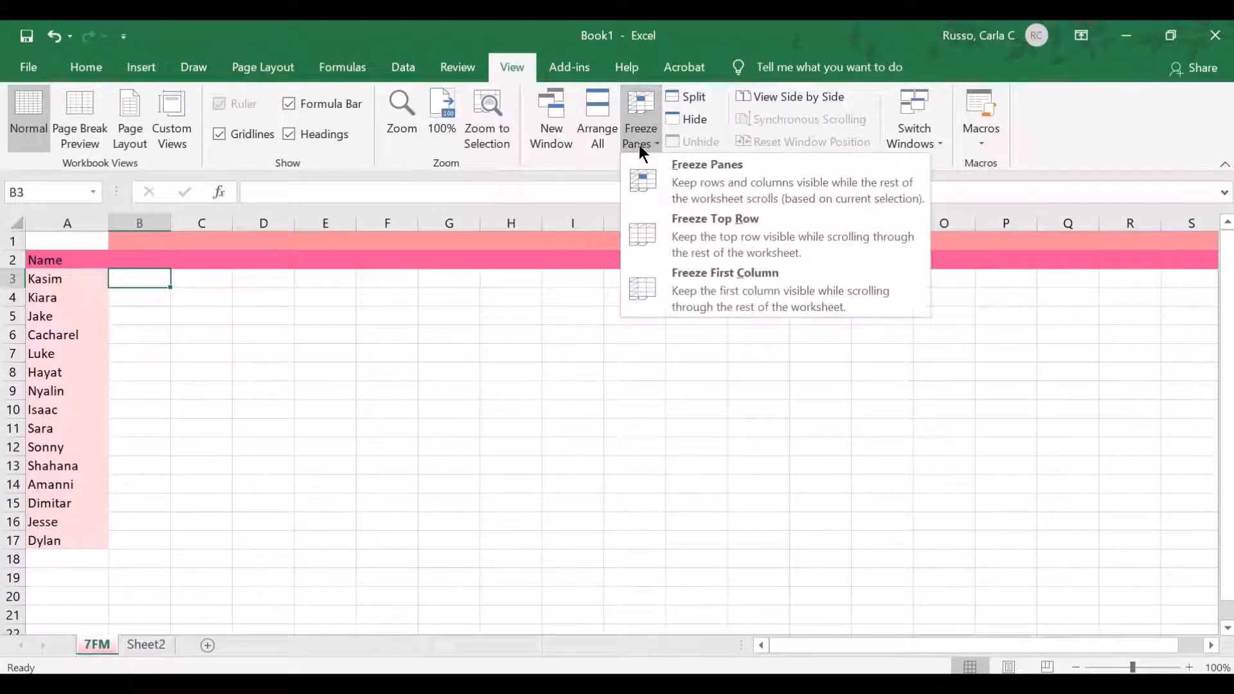
pyautogui.click(673, 175)
pyautogui.click(326, 281)
pyautogui.hscroll(2, 327, 281)
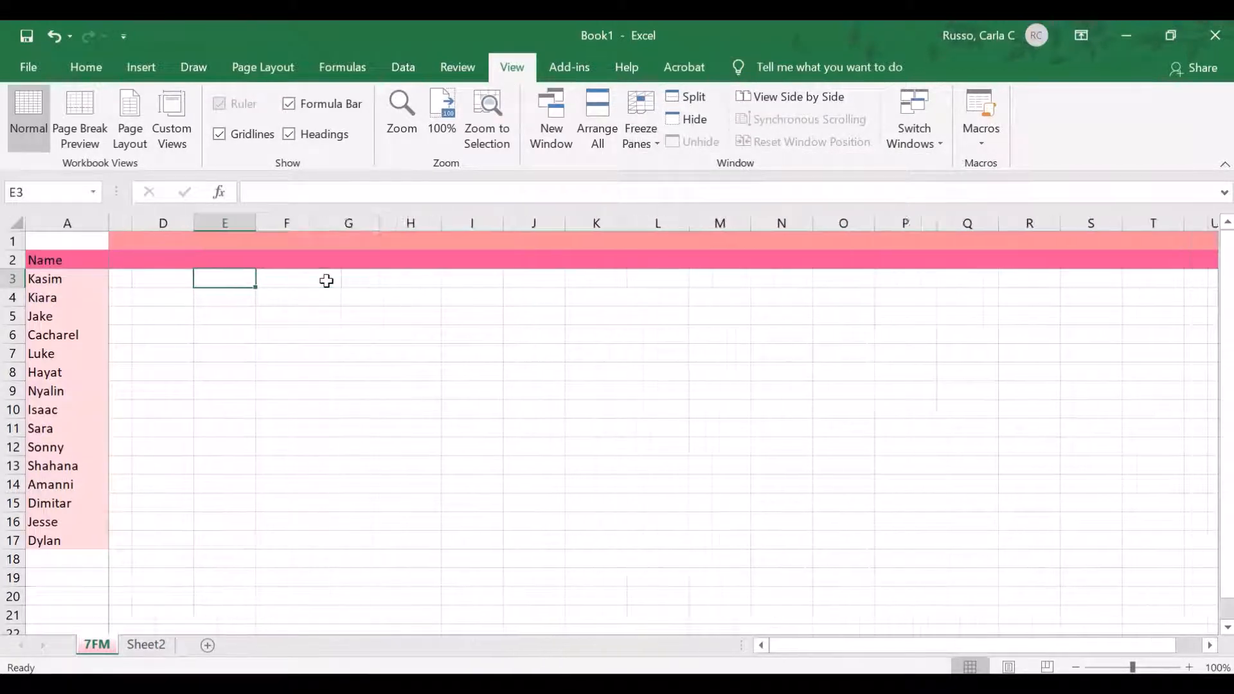
pyautogui.hscroll(-2, 327, 280)
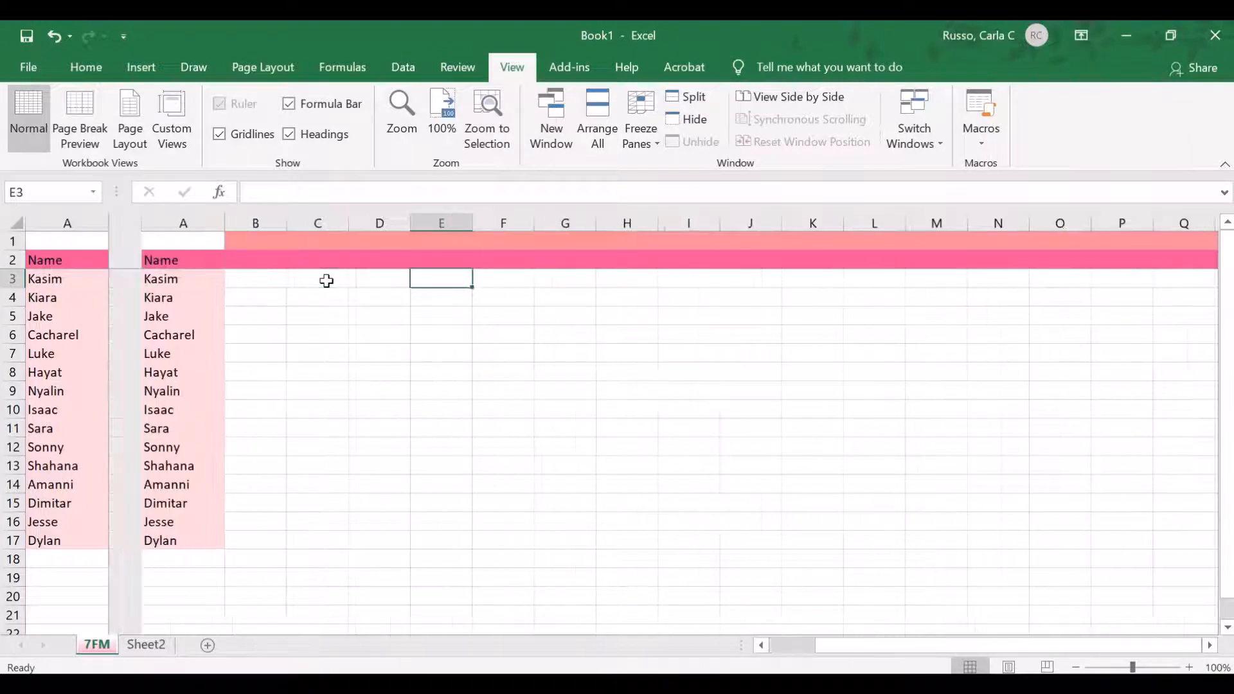
pyautogui.scroll(-1, 326, 281)
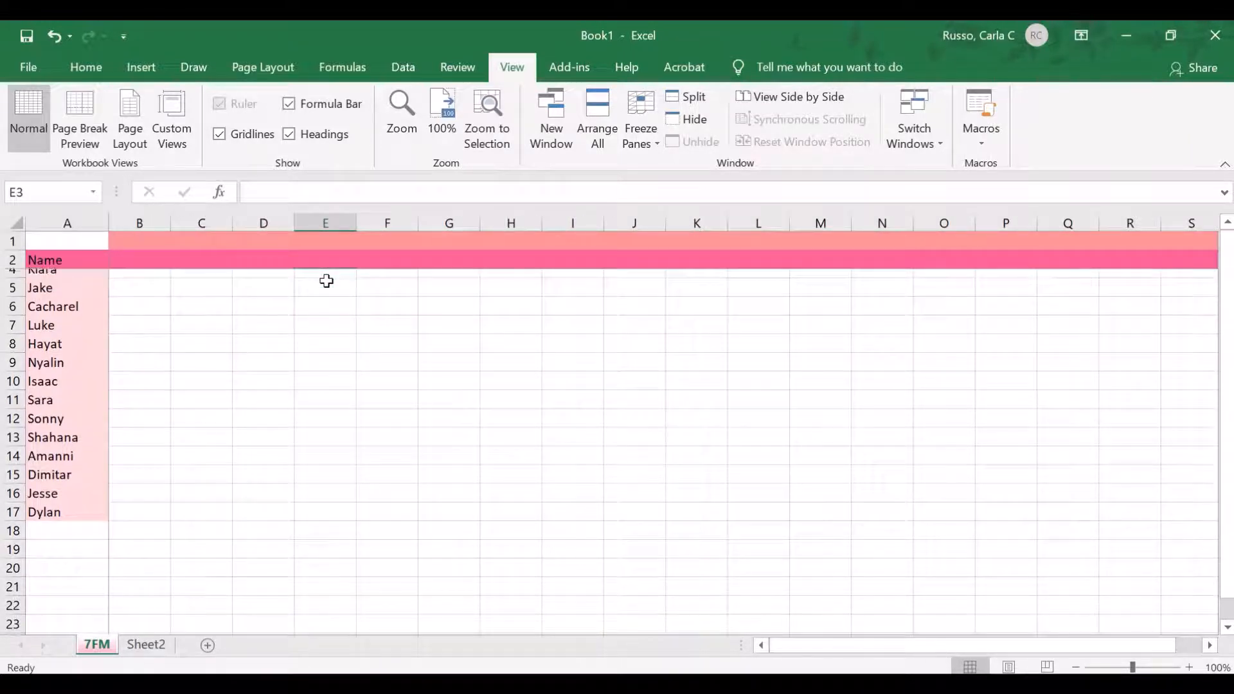
pyautogui.scroll(1, 326, 281)
# Step: Enter the assessment title "CAT 1 - Measurement Task" in cell C1
pyautogui.hscroll(1, 326, 281)
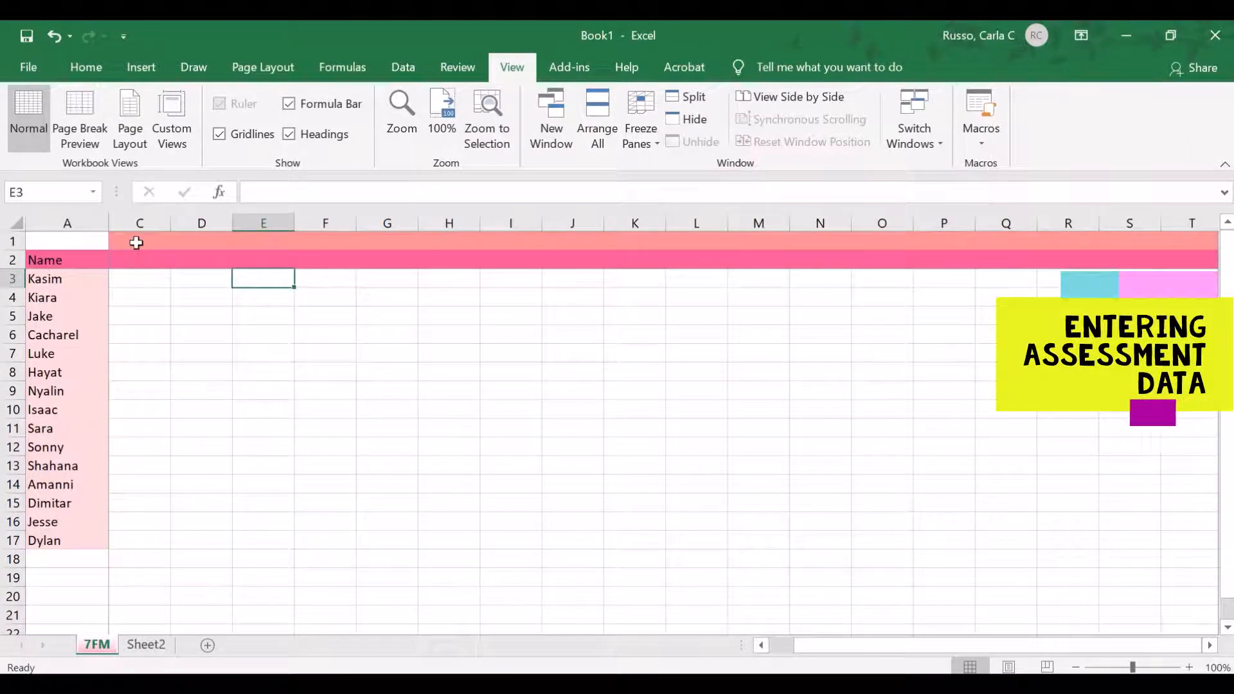
pyautogui.click(137, 241)
pyautogui.write('CAT 1')
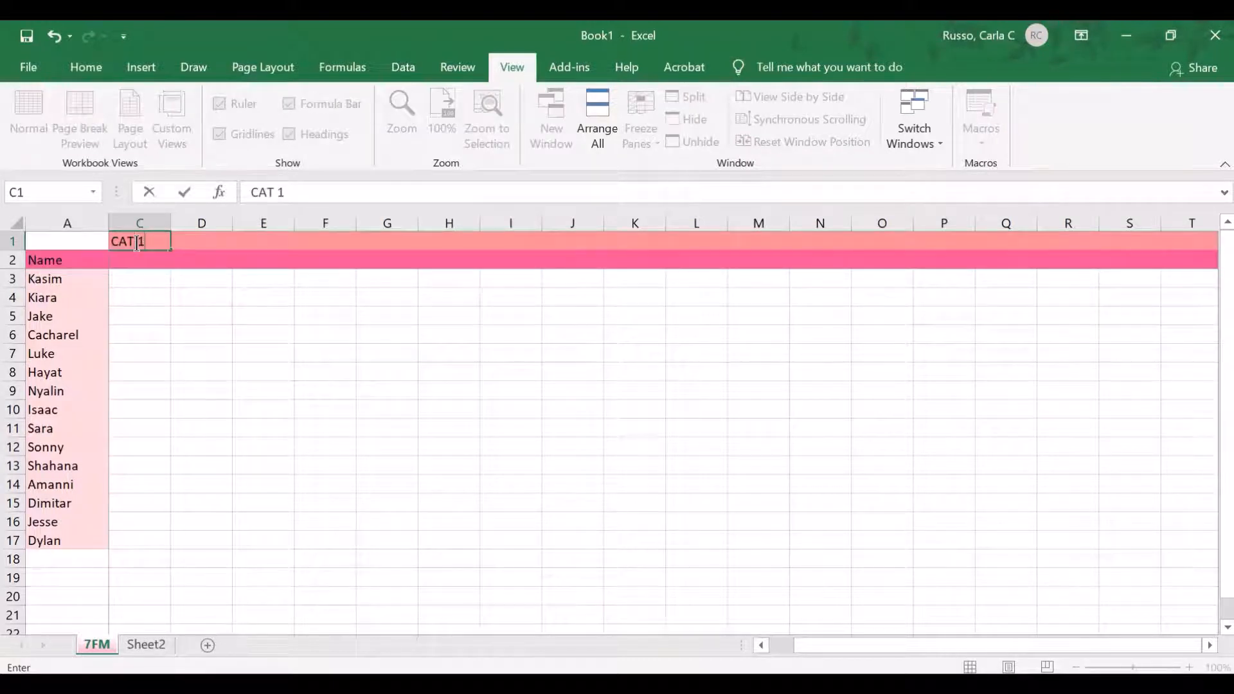
pyautogui.write(' - Measurement')
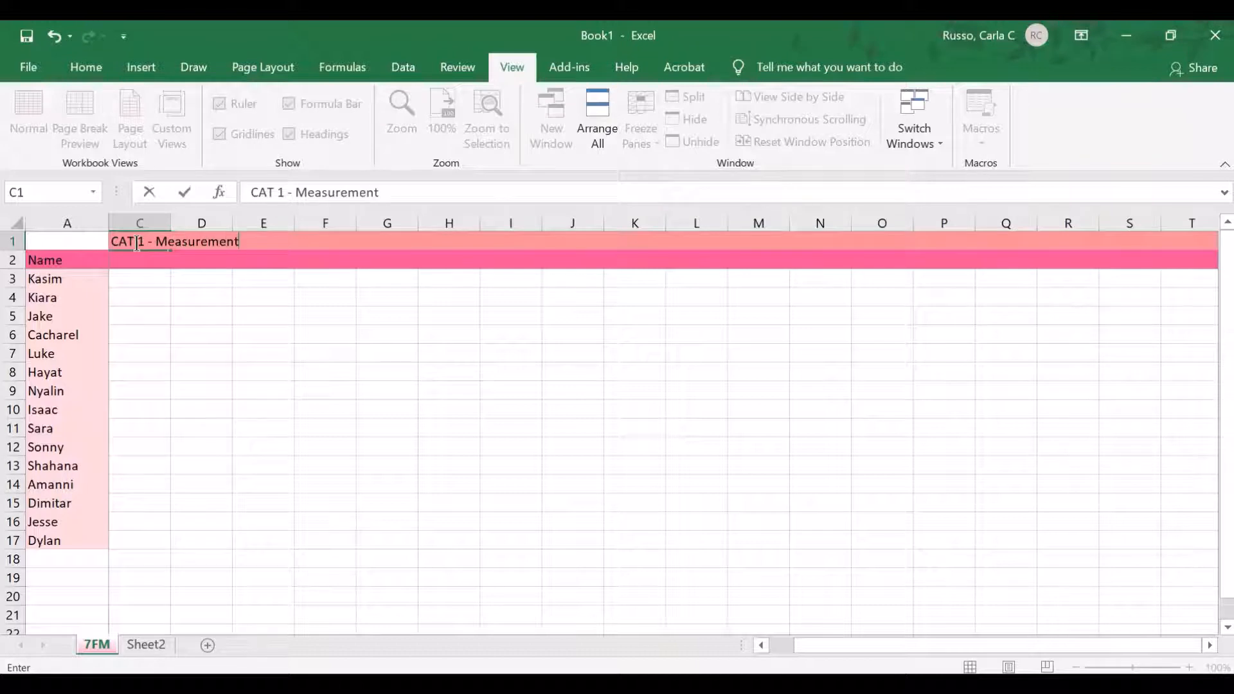
pyautogui.click(442, 194)
pyautogui.write('Task')
pyautogui.press('Return')
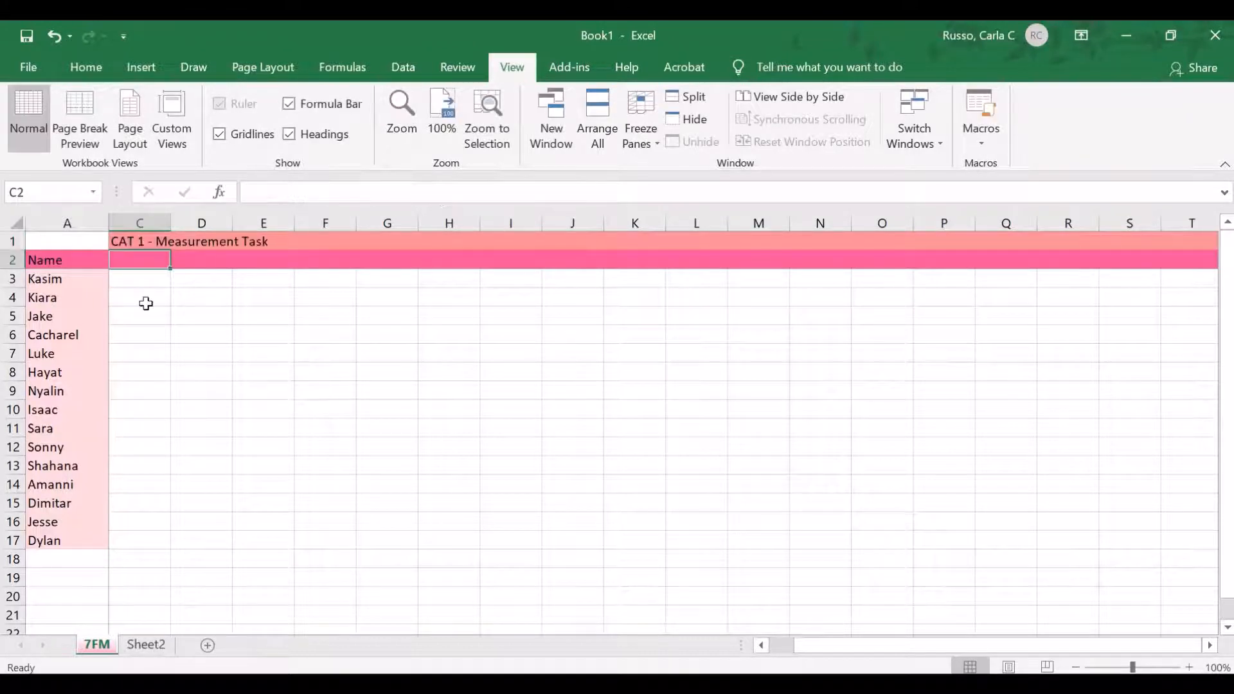
# Step: Enter the column headings Total, Late and % in cells C2 to E2
pyautogui.press('BackSpace')
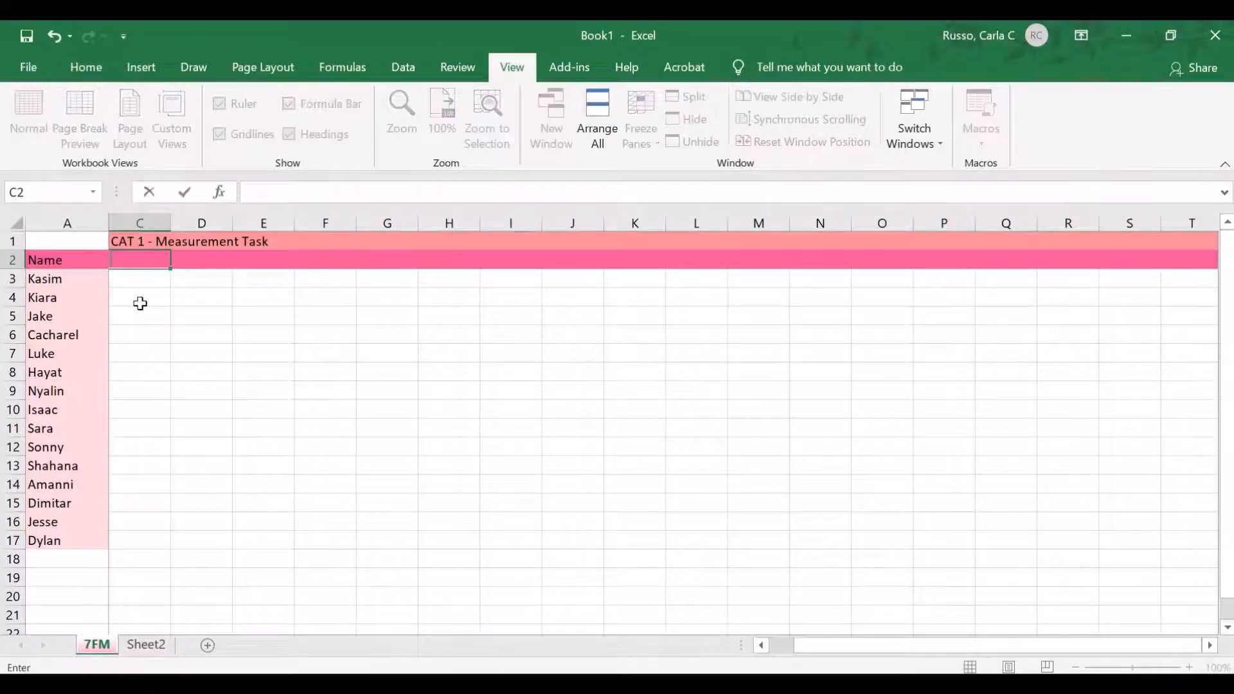
pyautogui.write('Total')
pyautogui.press('Tab')
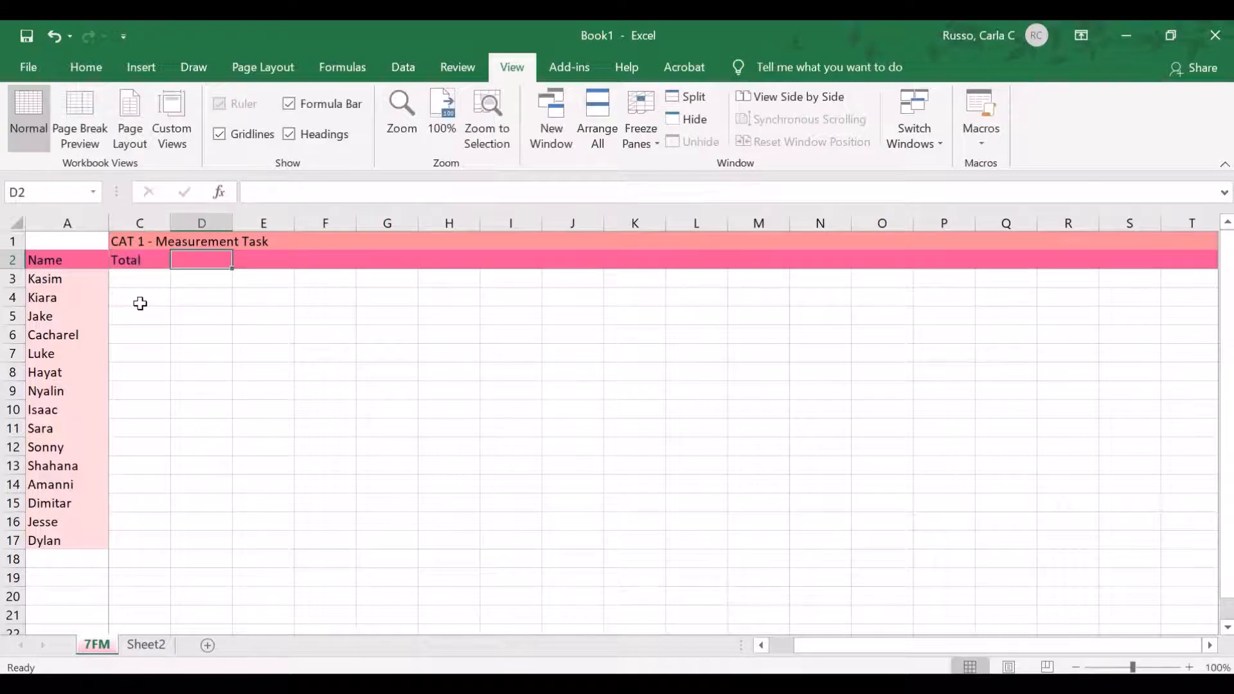
pyautogui.write('Late')
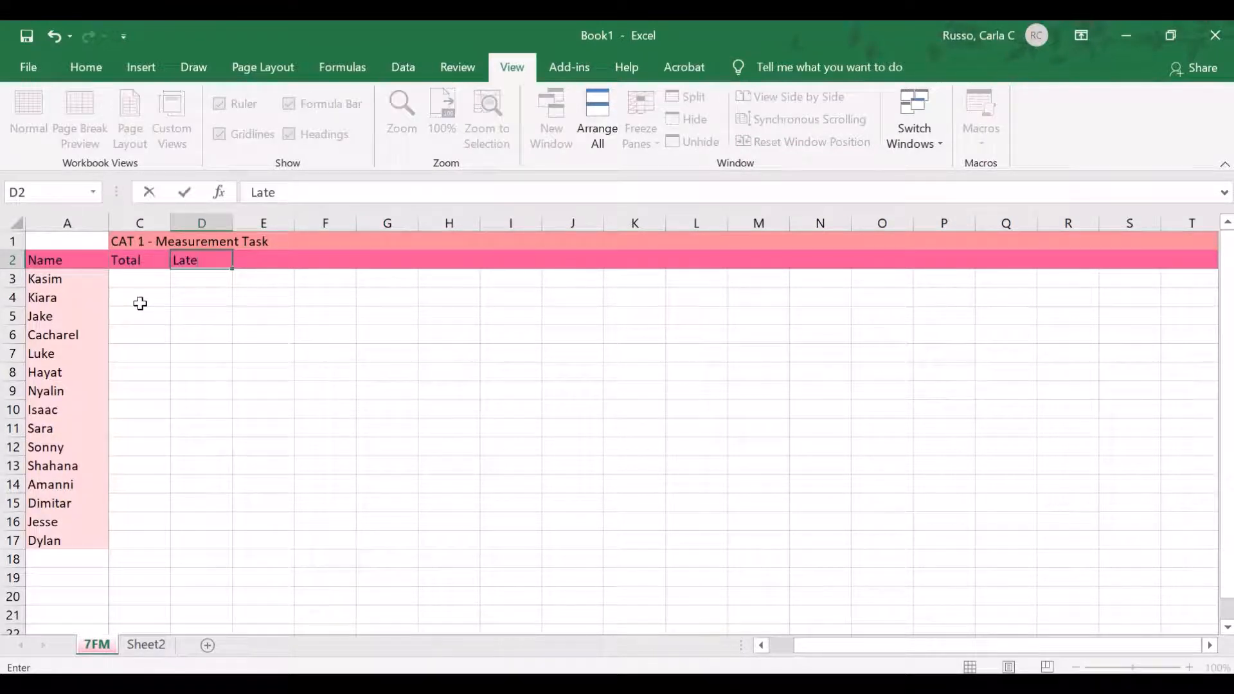
pyautogui.press('Tab')
pyautogui.write('%')
pyautogui.press('Return')
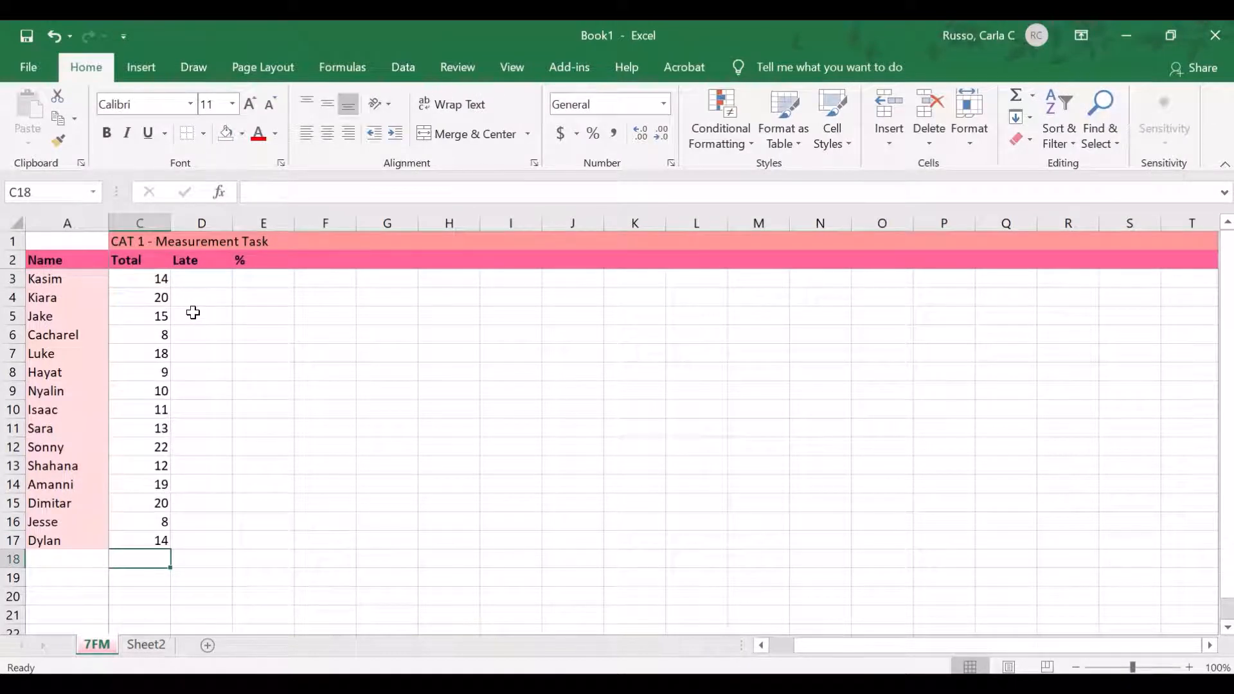
# Step: Change the percentage heading in cell E2 to "%/22"
pyautogui.click(279, 254)
pyautogui.doubleClick(283, 256)
pyautogui.write('/')
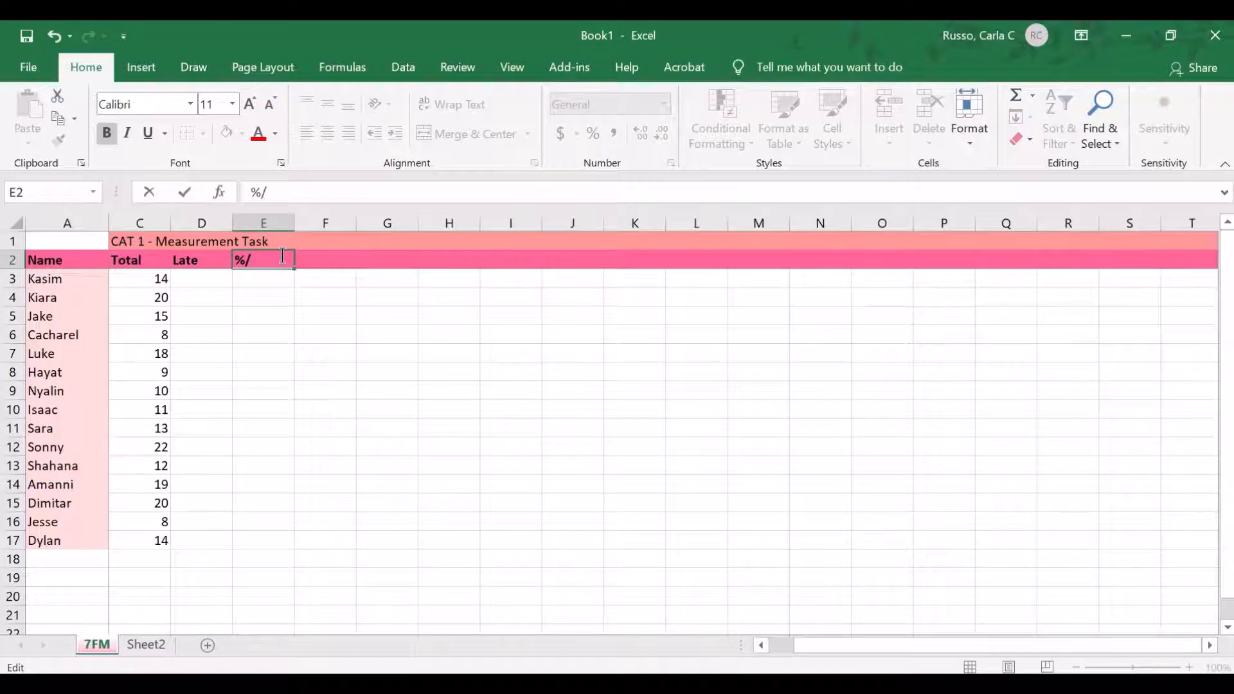
pyautogui.write('22')
pyautogui.press('Return')
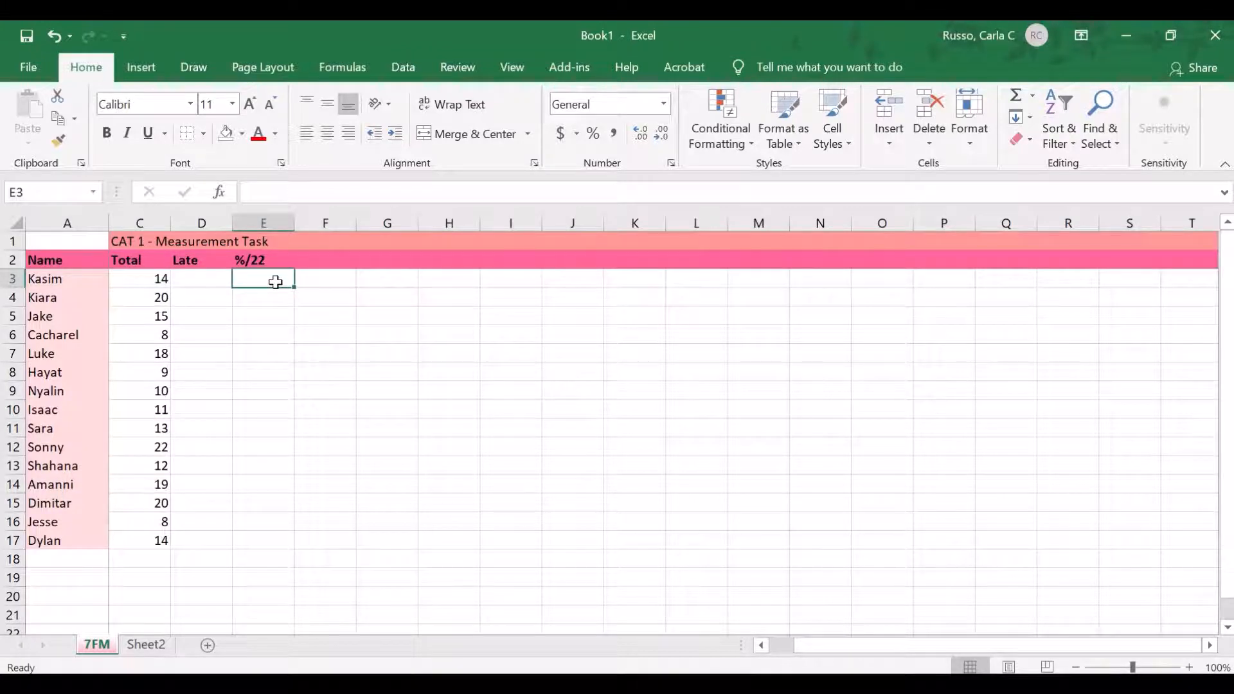
# Step: Calculate the first student's percentage in E3 with the formula =C3/22*100
pyautogui.write('=')
pyautogui.click(152, 278)
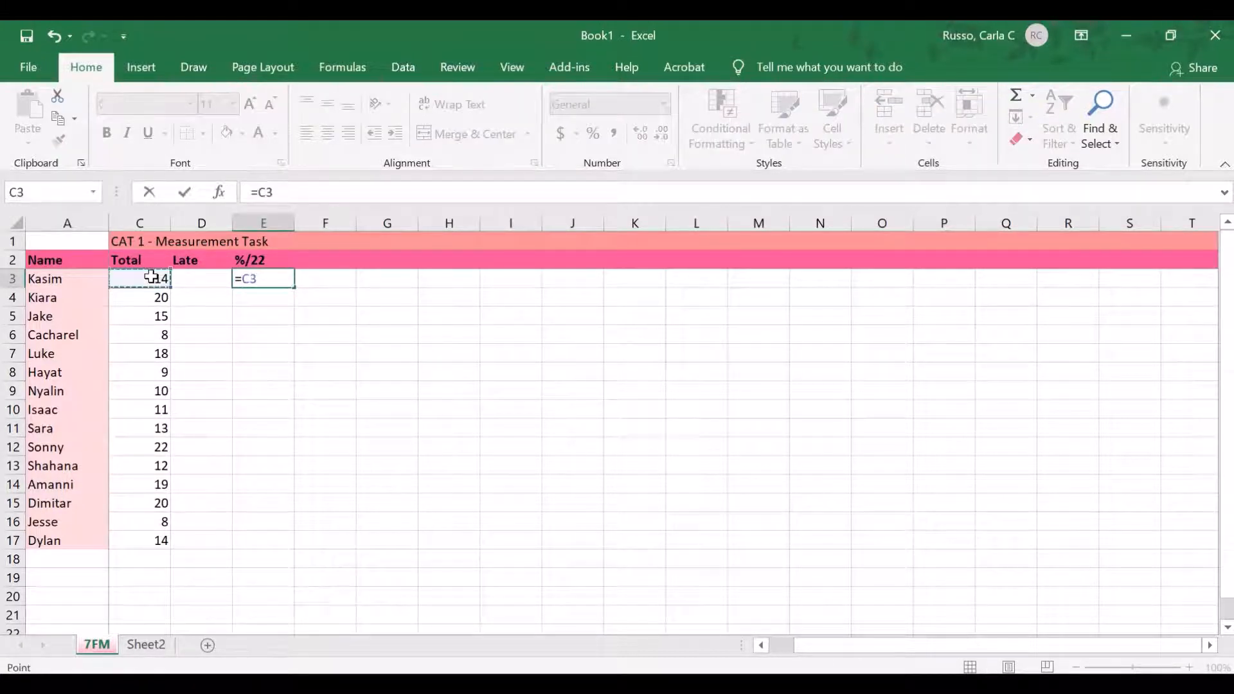
pyautogui.write('/22')
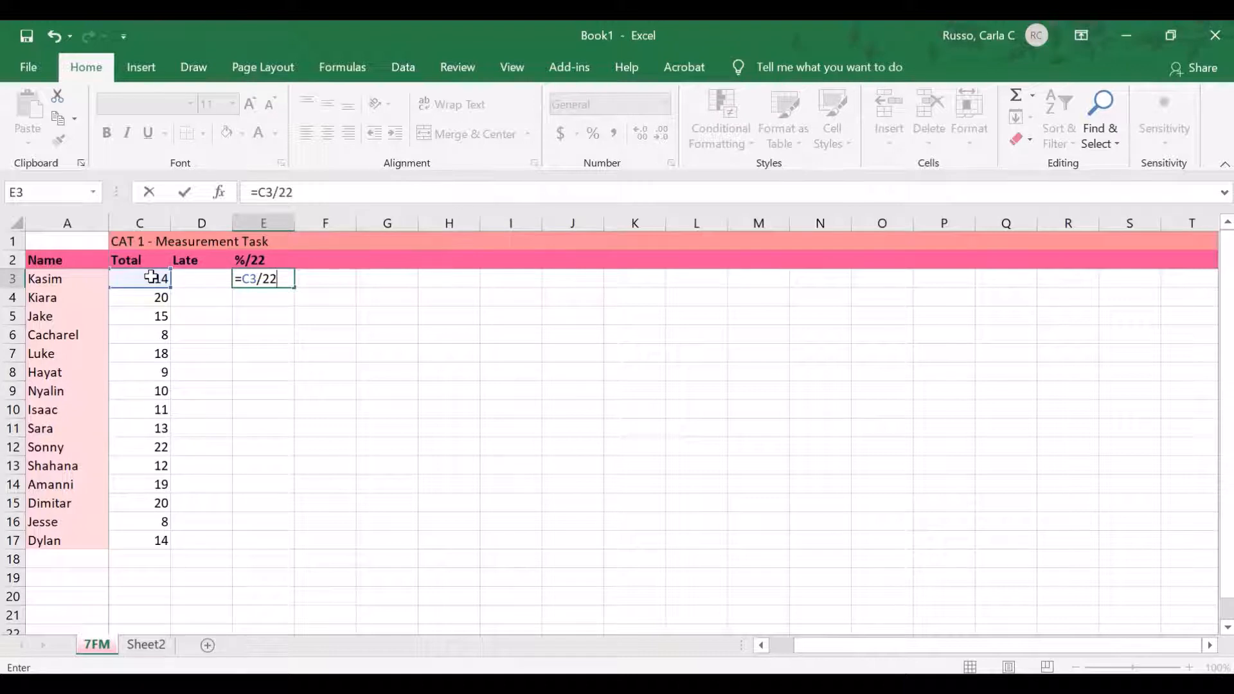
pyautogui.write('*100')
pyautogui.press('Return')
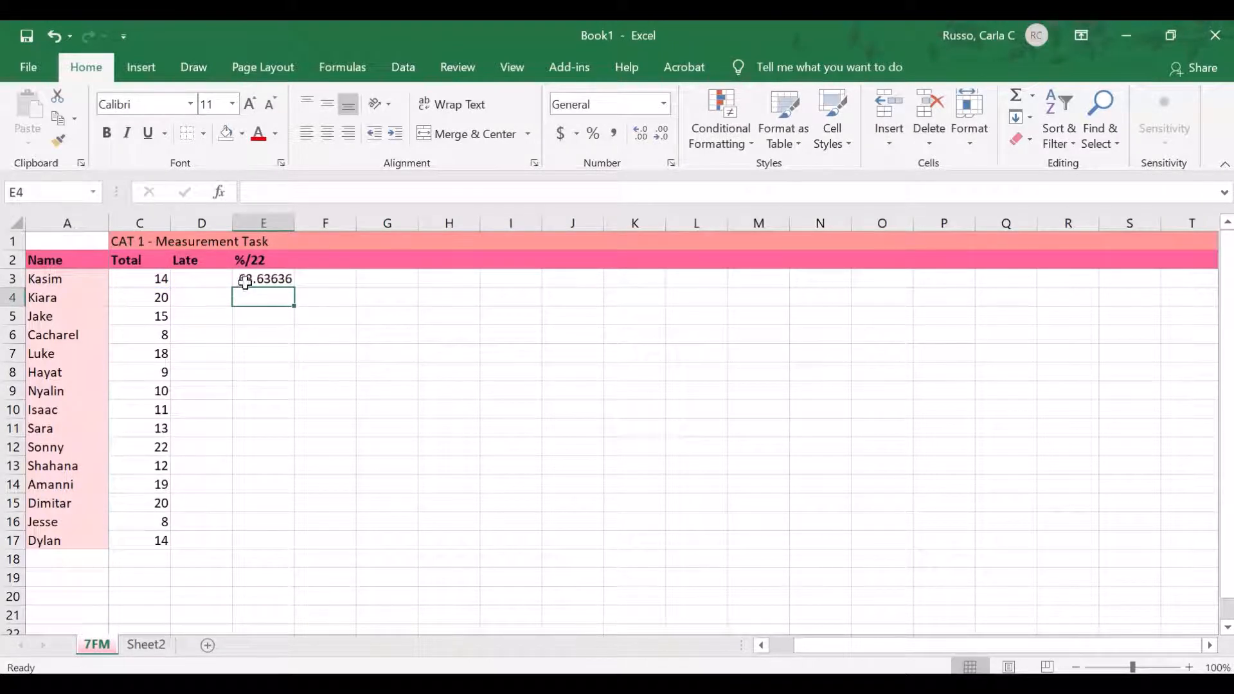
# Step: Decrease the decimals of the percentage in E3 to show a whole number
pyautogui.click(246, 281)
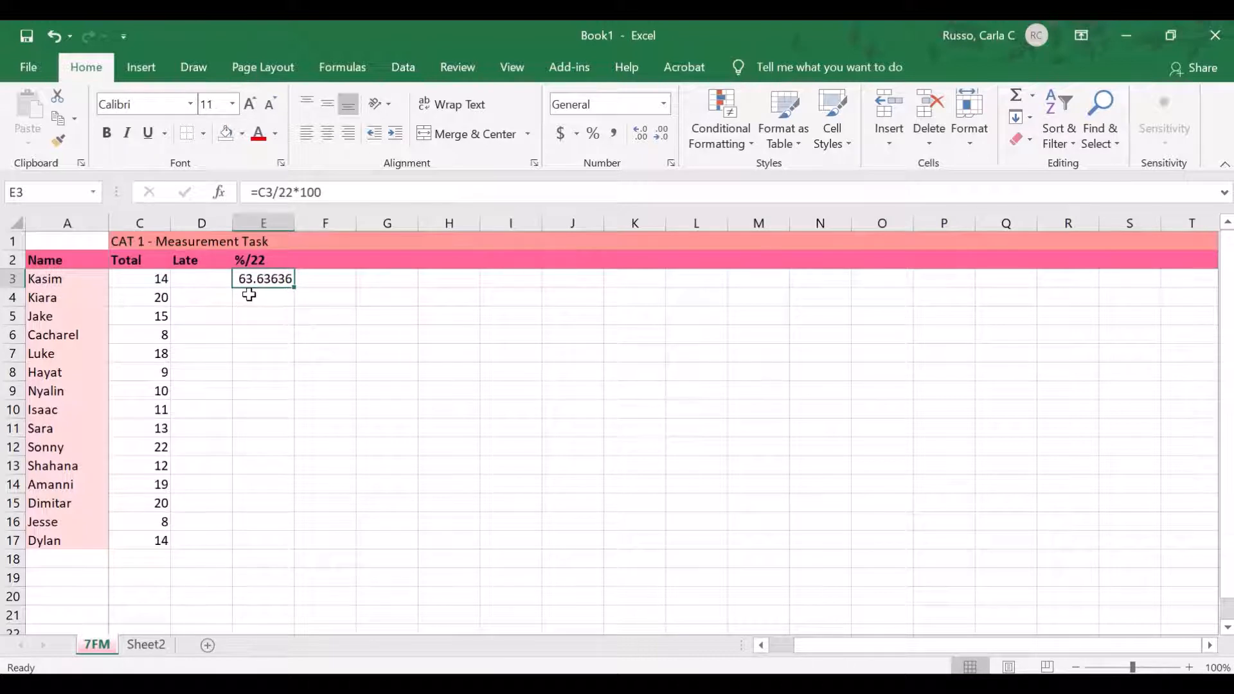
pyautogui.click(661, 136)
pyautogui.click(661, 136)
pyautogui.click(660, 137)
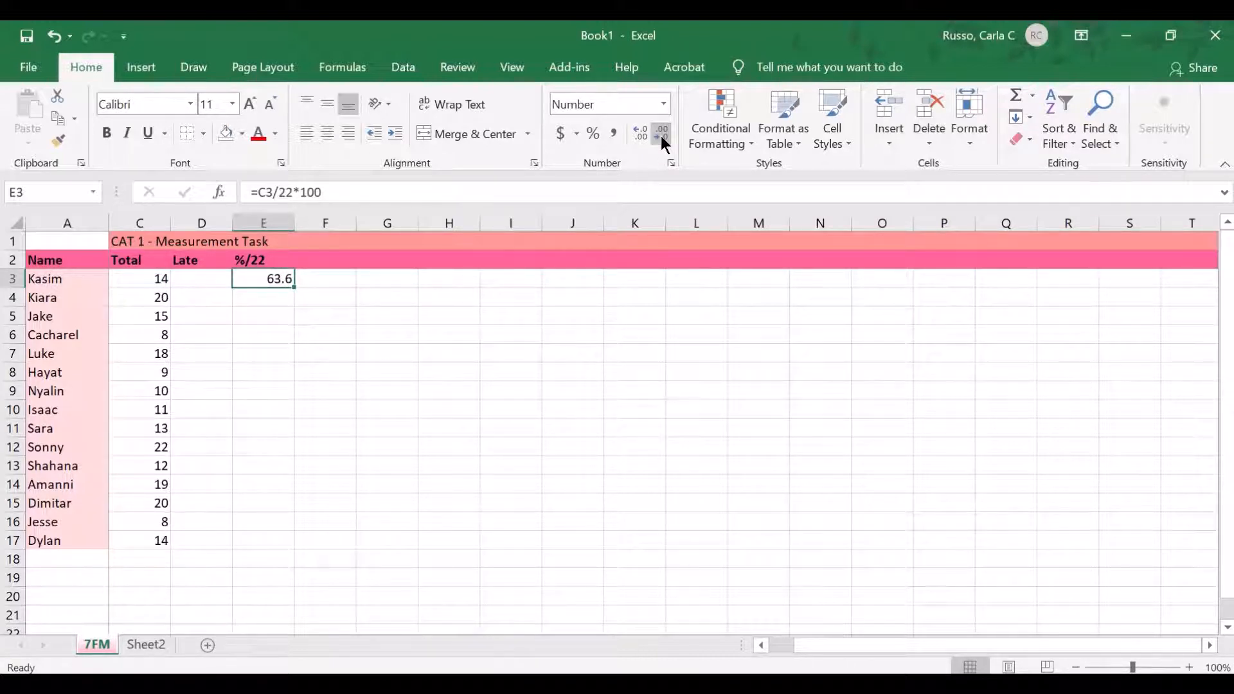
pyautogui.click(661, 136)
# Step: Add a conditional formatting rule to E3 for values less than 40 with Light Red Fill with Dark Red Text
pyautogui.click(722, 139)
pyautogui.moveTo(753, 184)
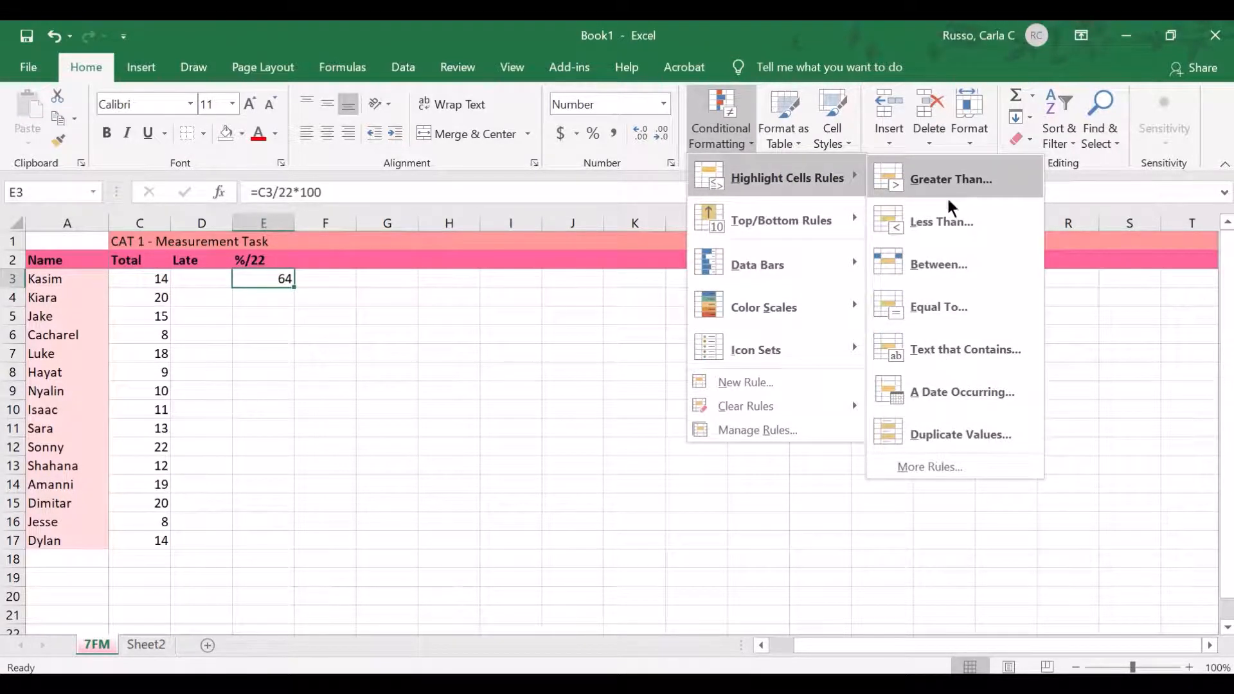
pyautogui.click(950, 222)
pyautogui.write('40')
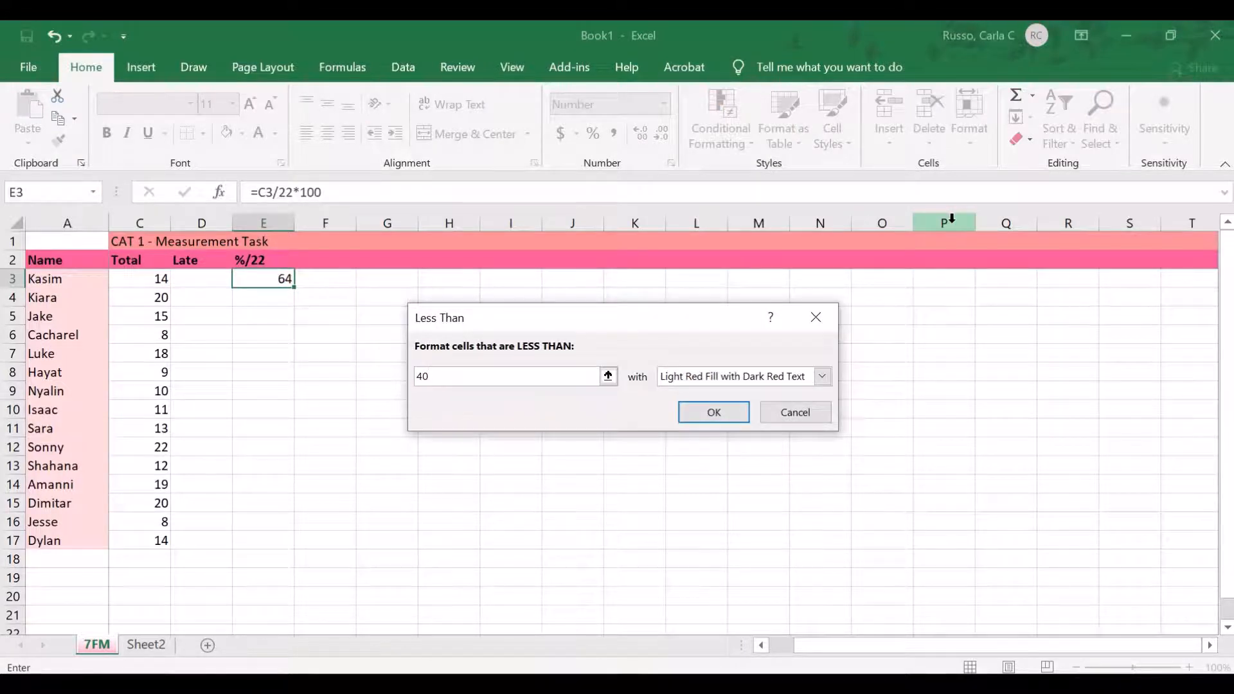
pyautogui.press('Return')
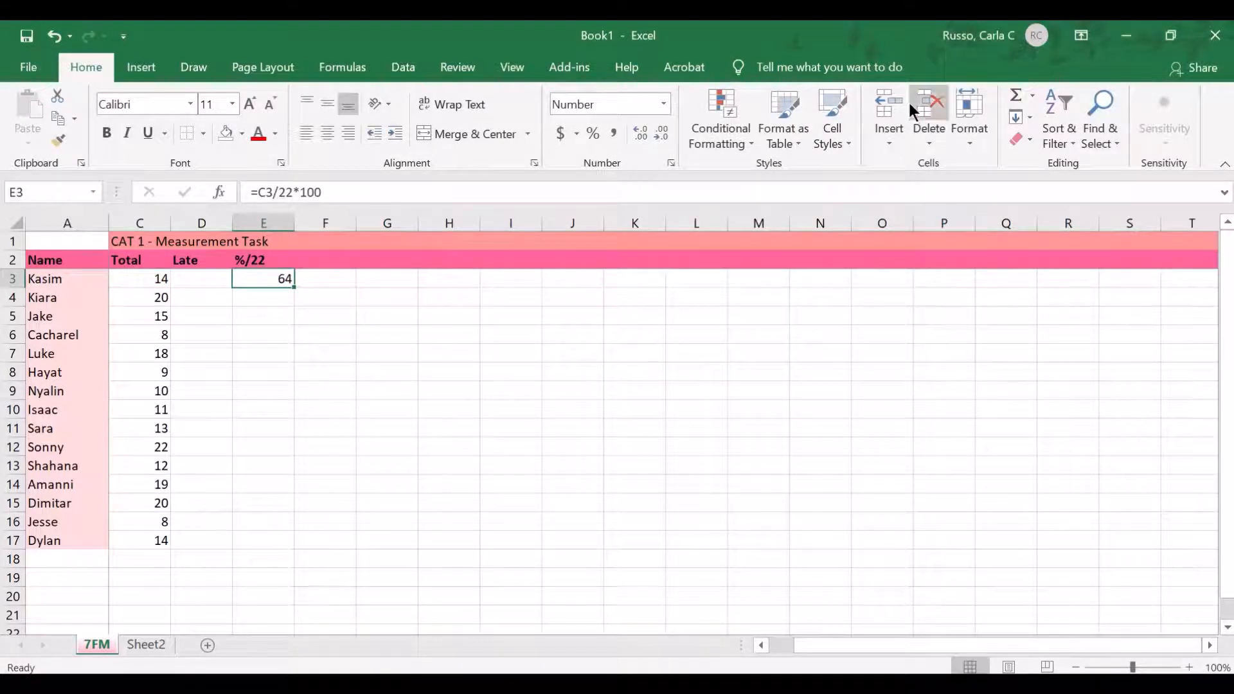
# Step: Add a conditional formatting rule to E3 for values greater than 85 with Green Fill with Dark Green Text
pyautogui.click(746, 114)
pyautogui.moveTo(768, 193)
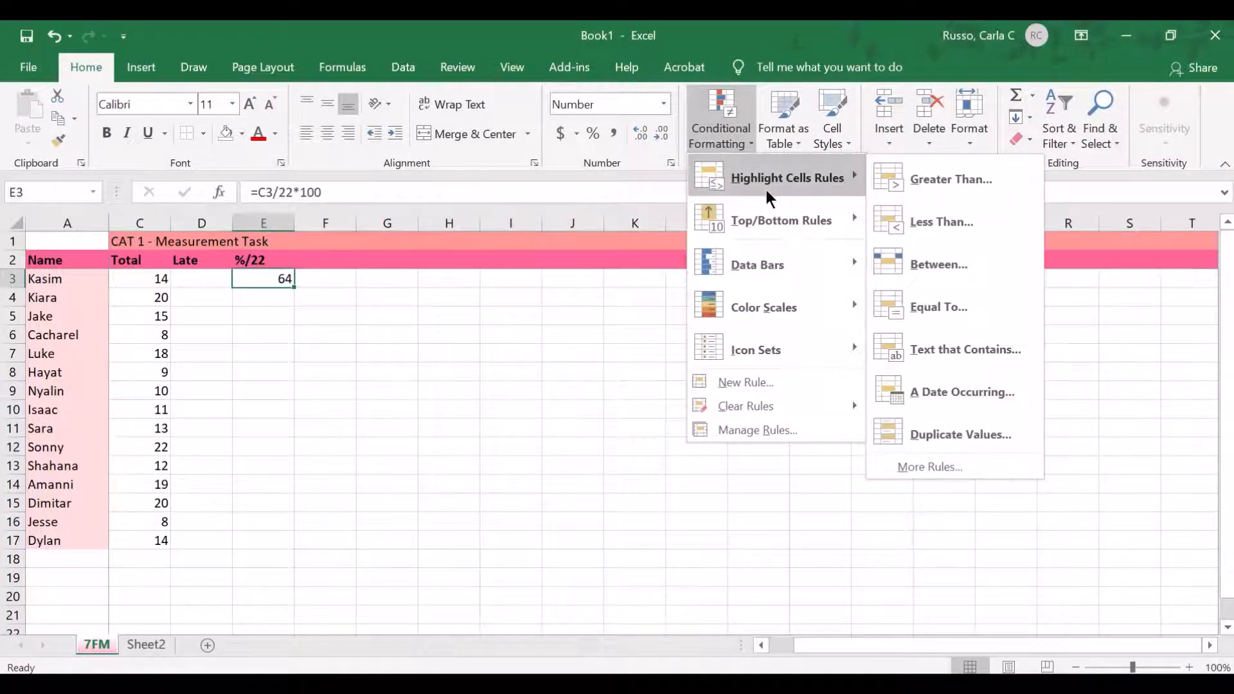
pyautogui.click(913, 178)
pyautogui.write('85')
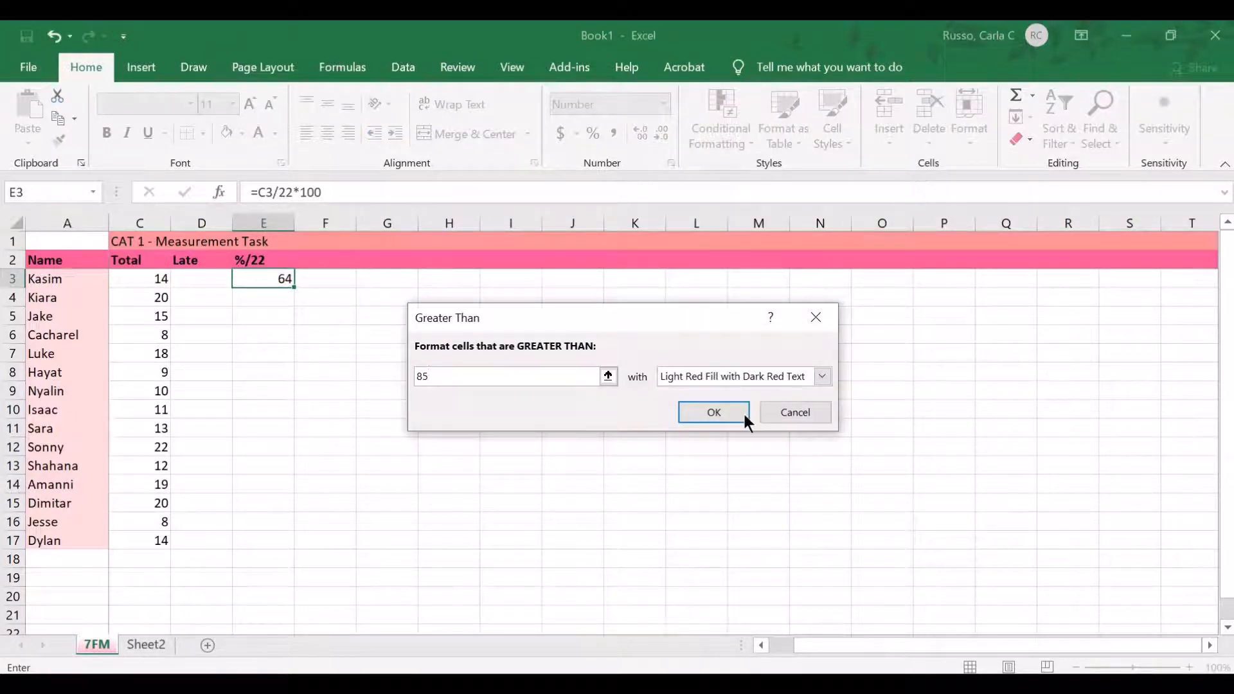
pyautogui.click(724, 380)
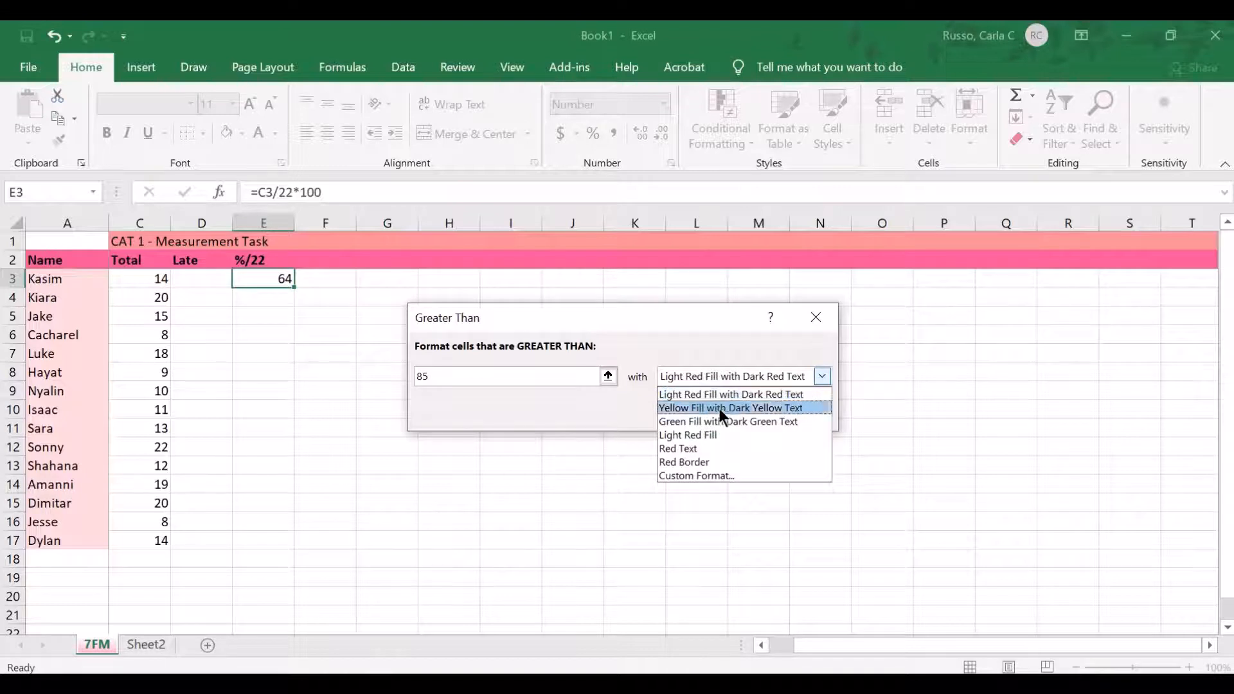
pyautogui.click(719, 421)
pyautogui.click(710, 409)
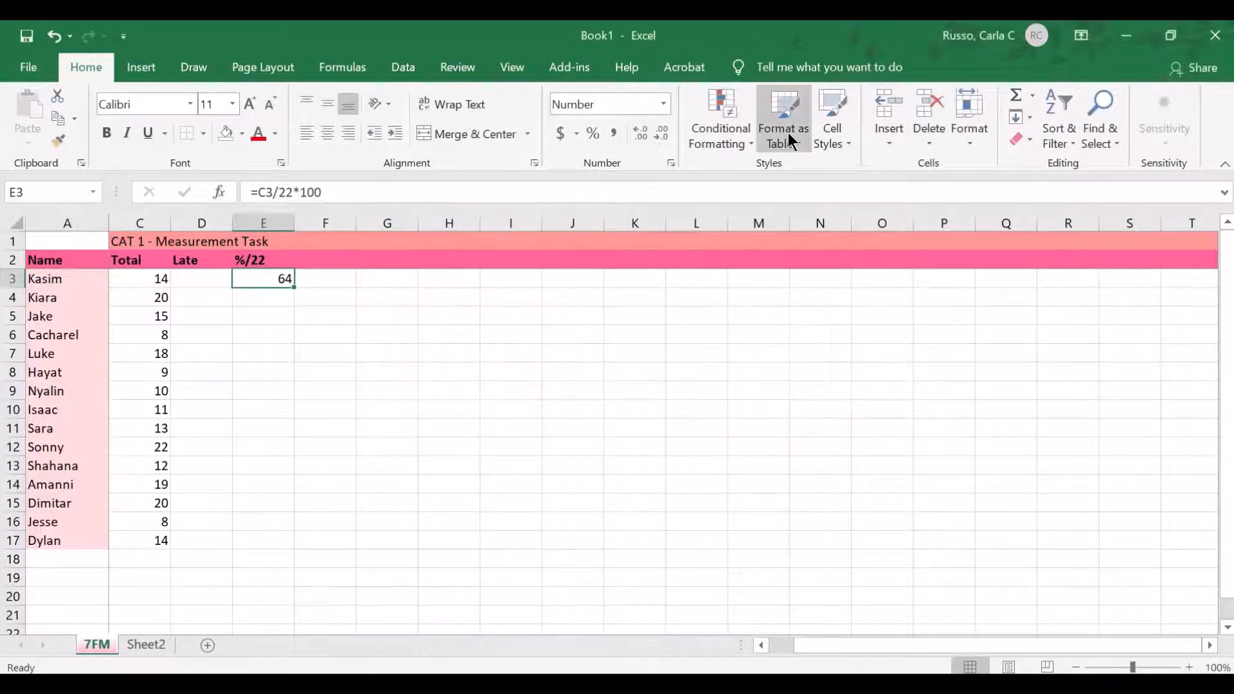
# Step: Edit E3's green conditional formatting rule to apply to cell values greater than or equal to 85
pyautogui.click(722, 129)
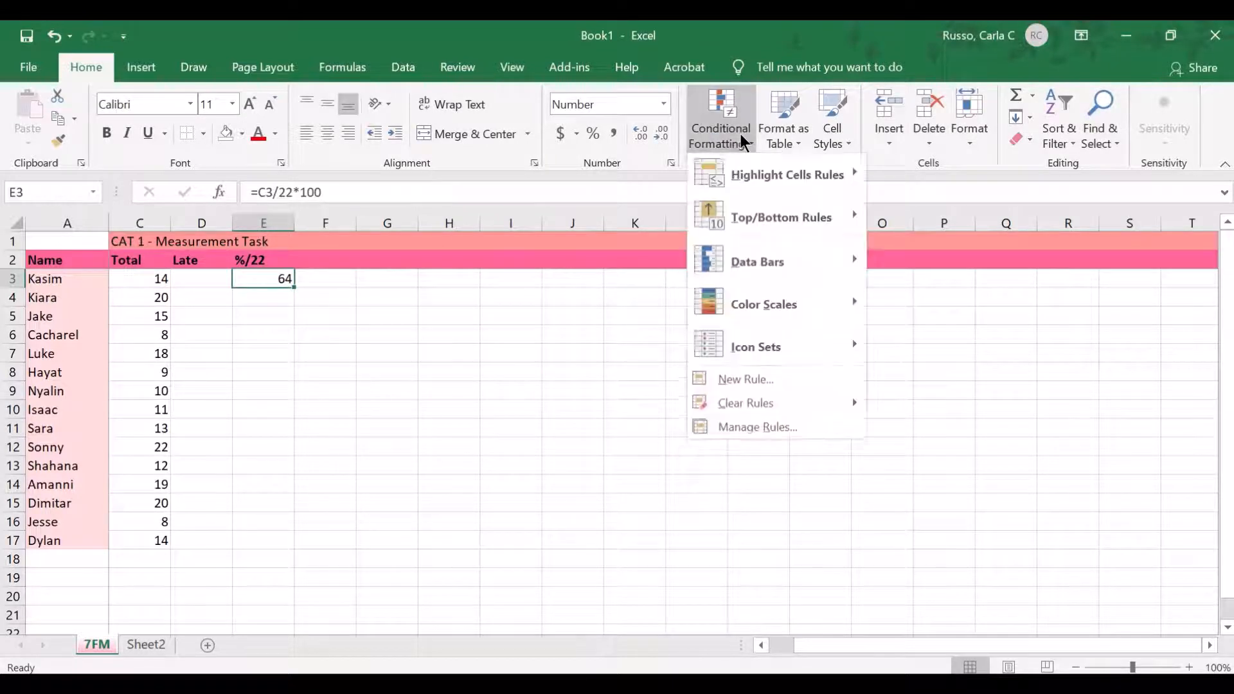
pyautogui.click(781, 429)
pyautogui.click(412, 344)
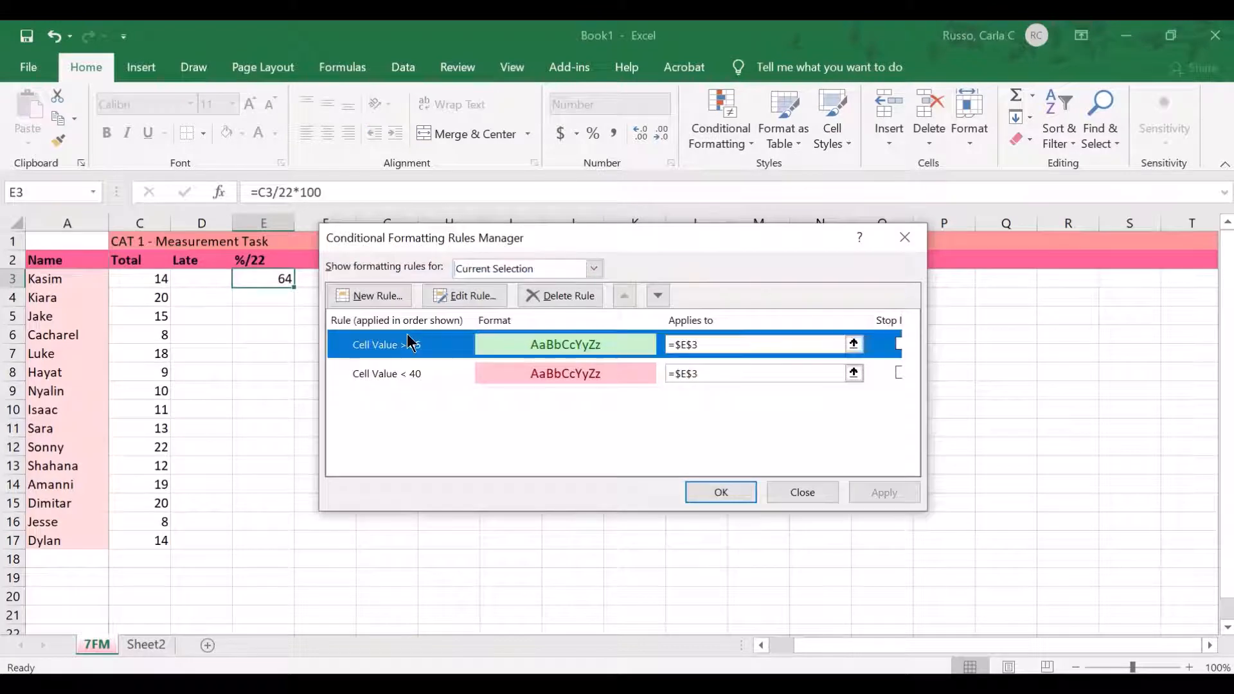
pyautogui.click(466, 297)
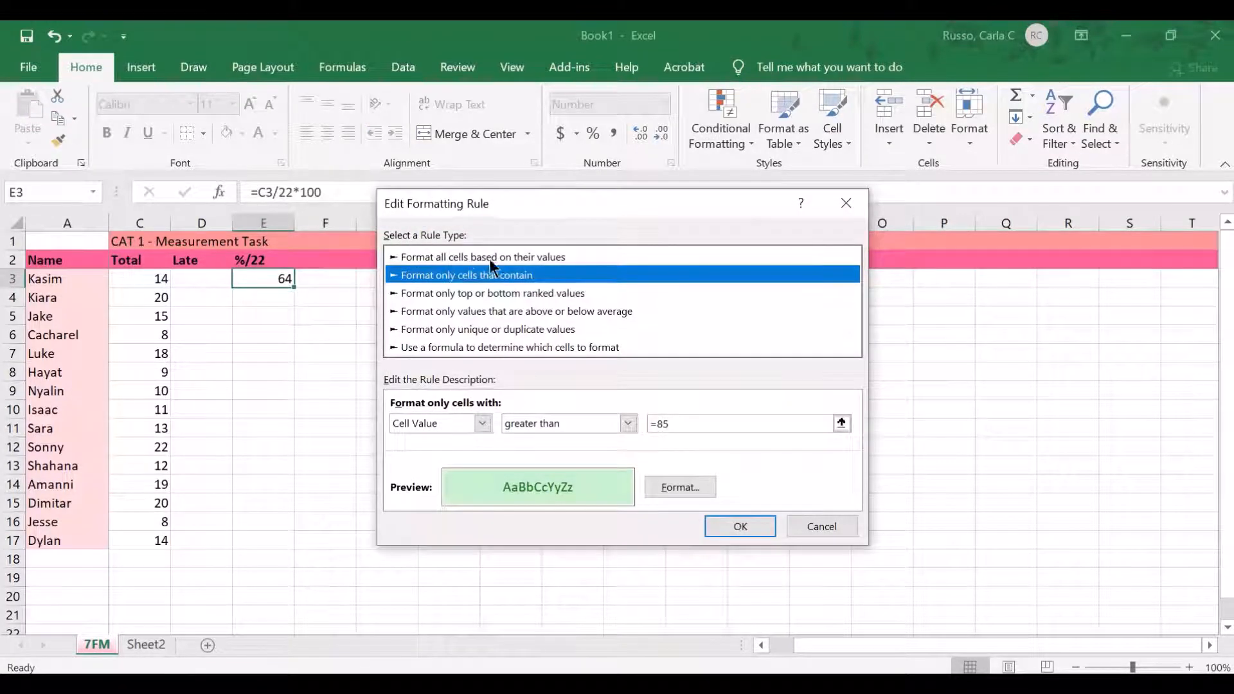
pyautogui.click(524, 425)
pyautogui.click(571, 524)
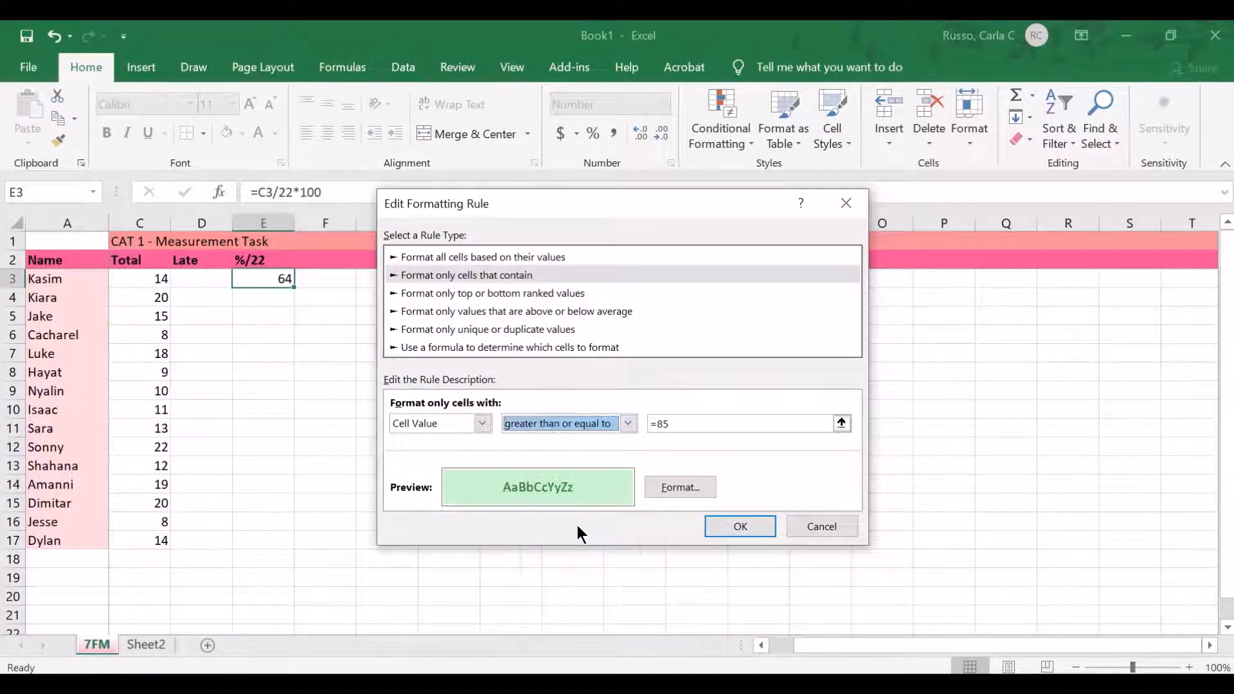
pyautogui.click(740, 526)
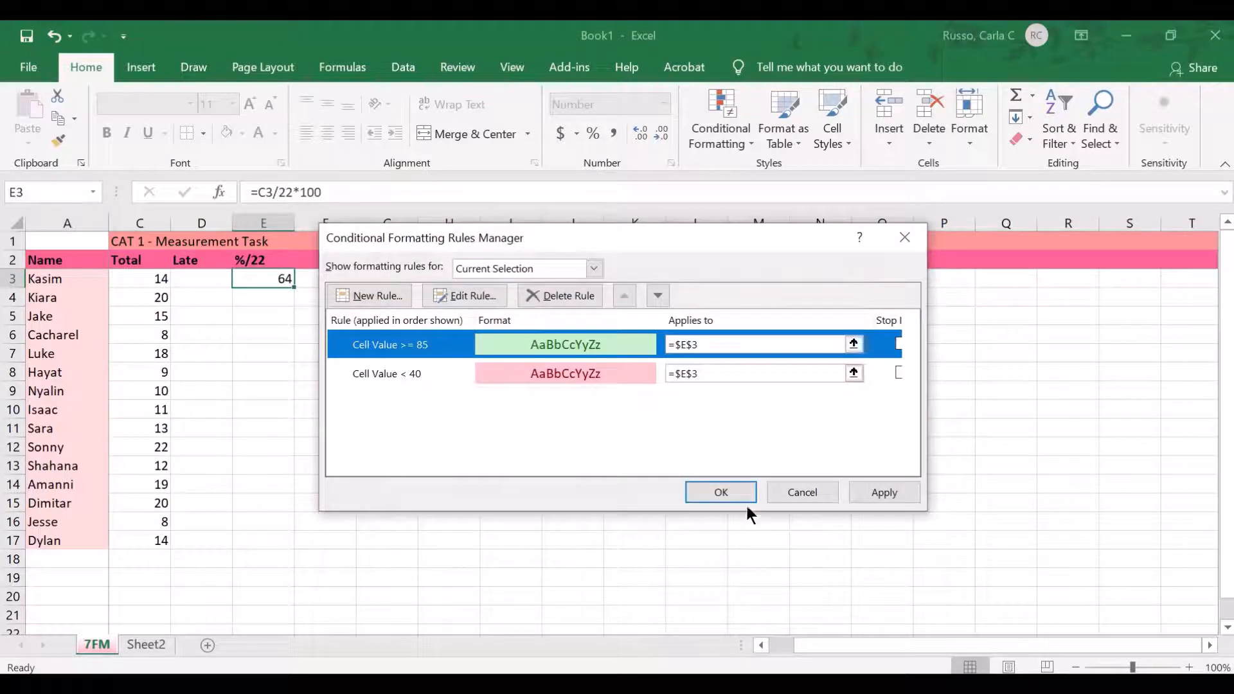
pyautogui.click(742, 492)
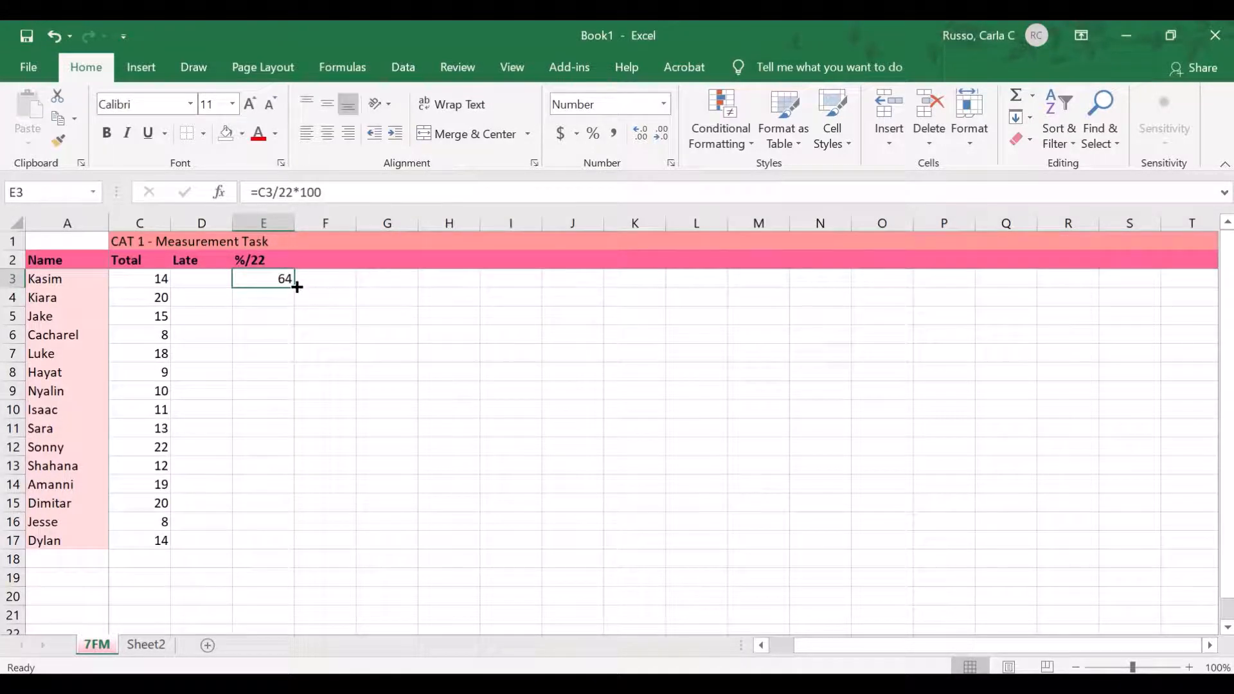
# Step: Fill the percentage formula from E3 down to E17 and add border lines below row 17 and along column E's right edge
pyautogui.moveTo(294, 287); pyautogui.dragTo(292, 554)
pyautogui.click(353, 524)
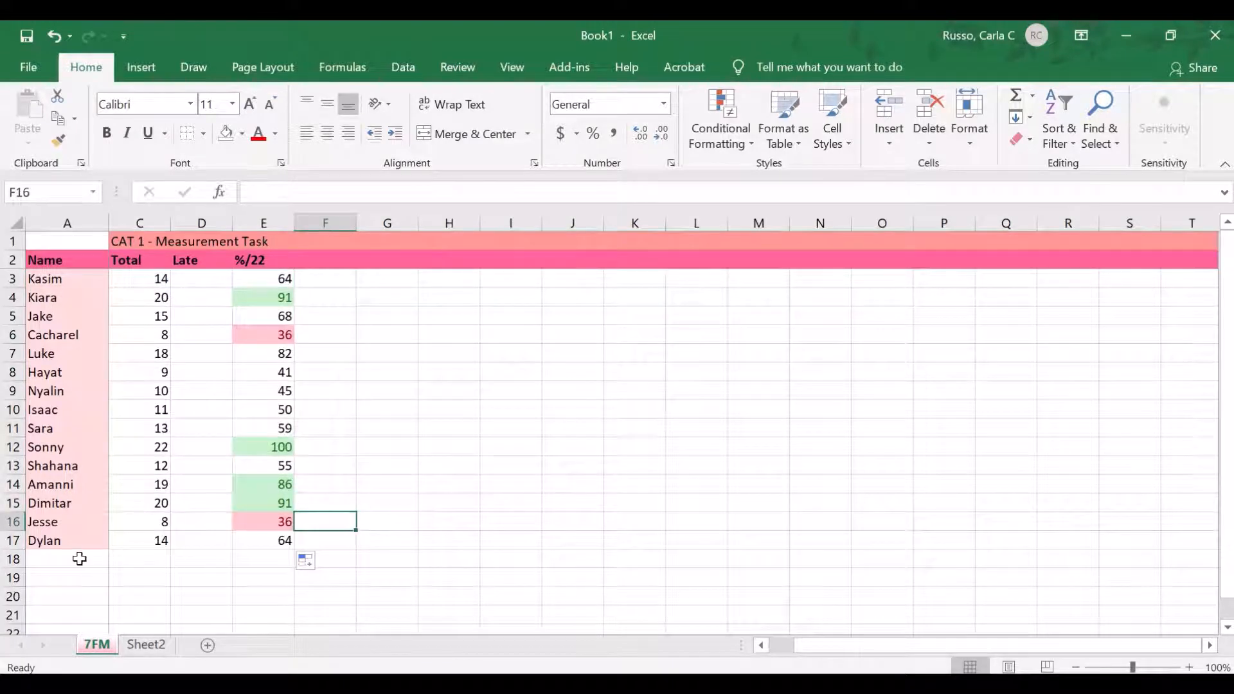
pyautogui.click(12, 559)
pyautogui.click(206, 130)
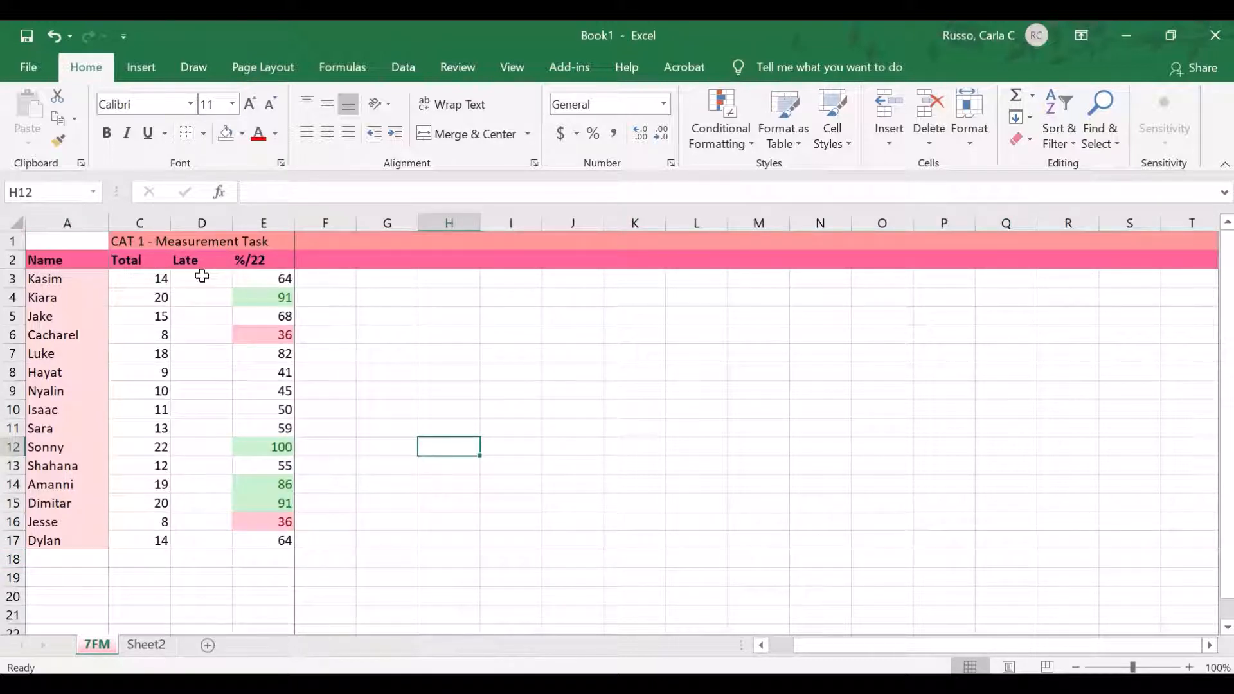
# Step: Enter 1 in the Late column for the students in rows 3 and 8
pyautogui.click(200, 276)
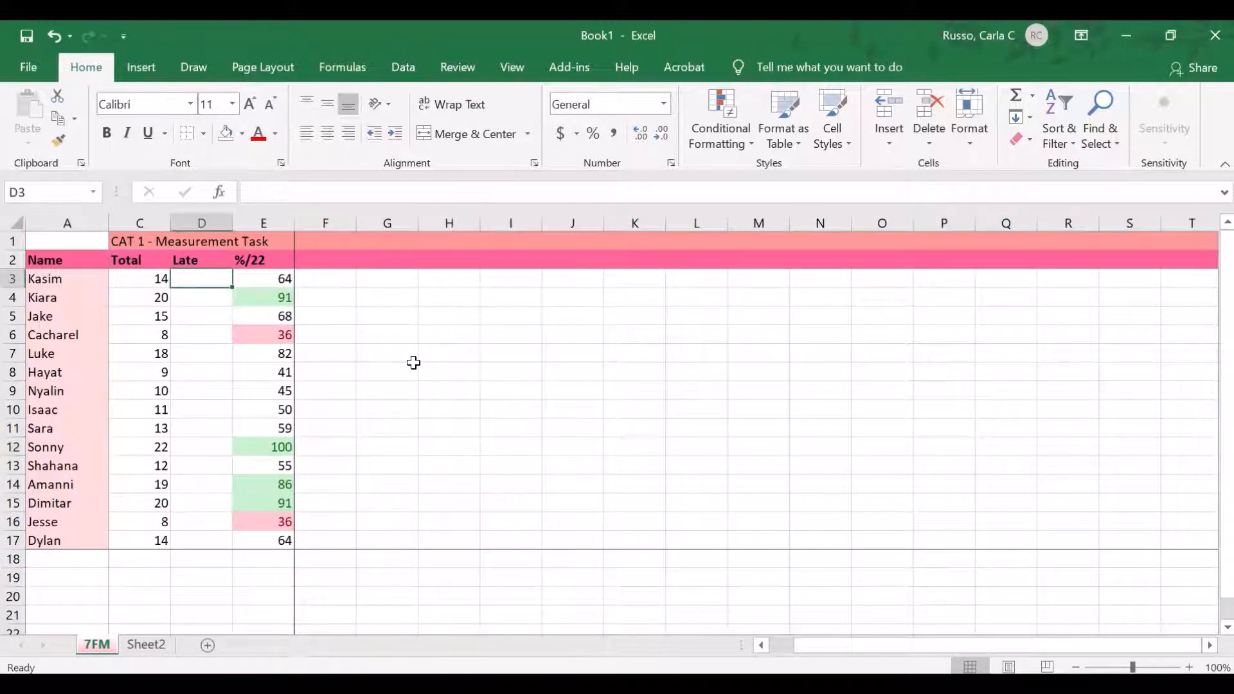
pyautogui.write('1')
pyautogui.press('Return')
pyautogui.press('Return')
pyautogui.press('Return')
pyautogui.press('Return')
pyautogui.press('Return')
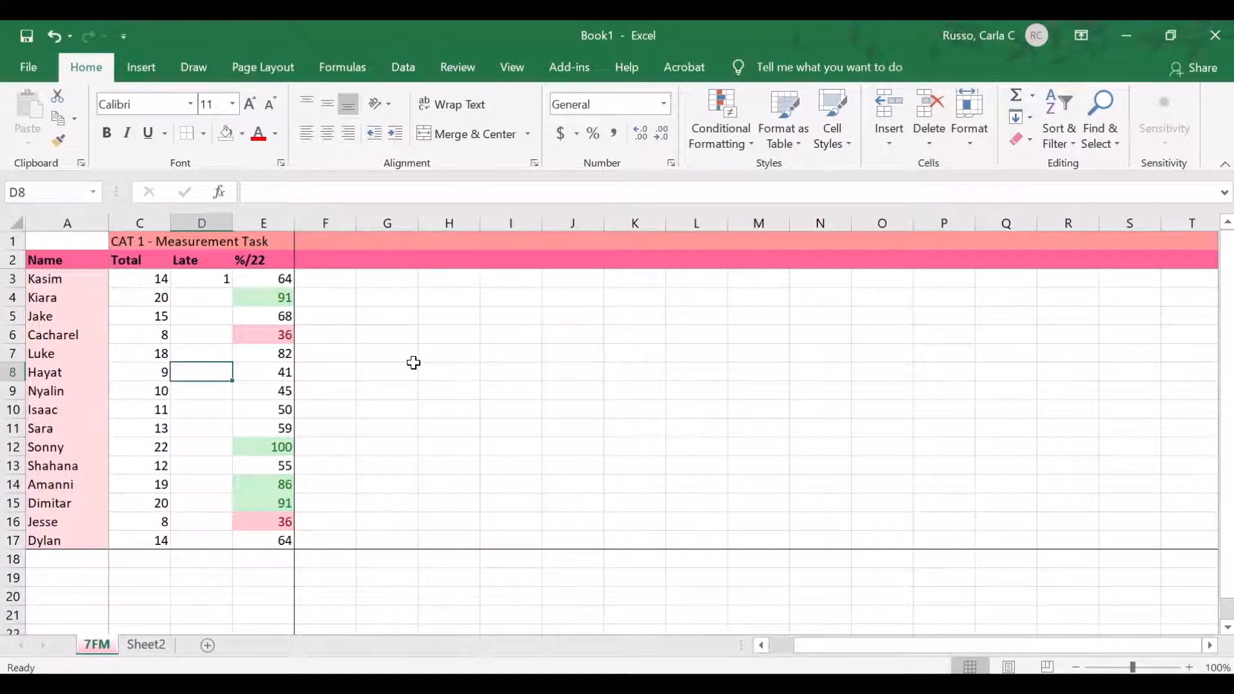
pyautogui.write('1')
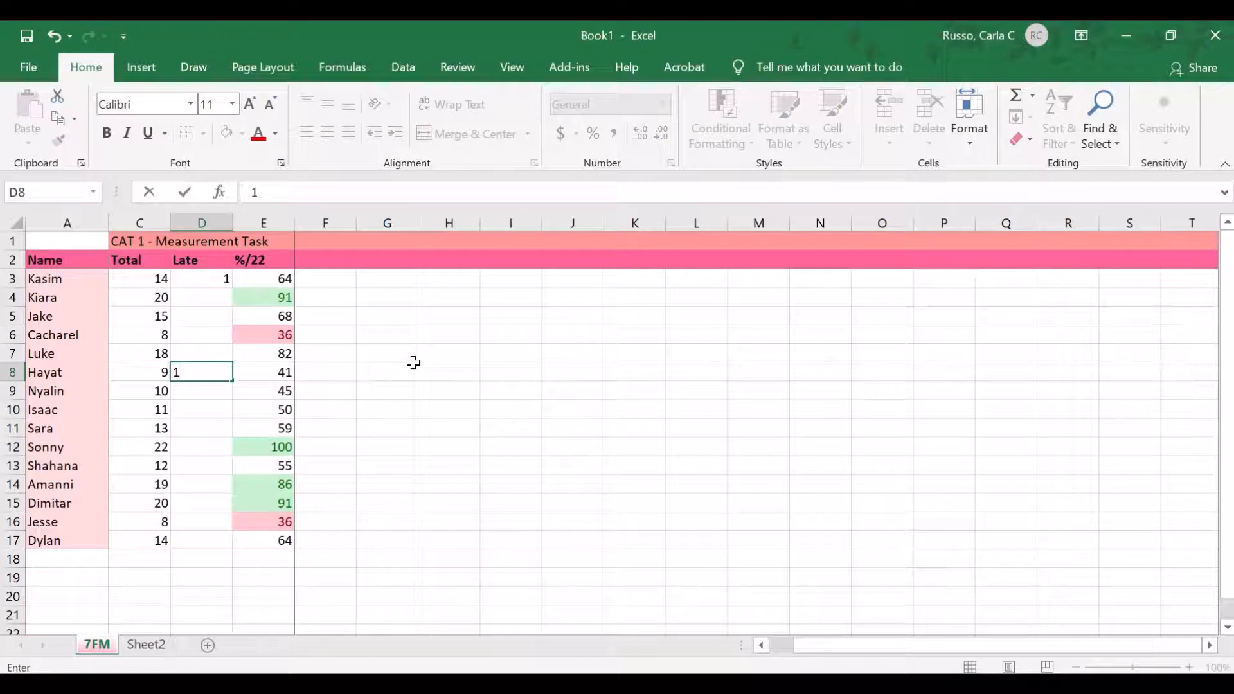
pyautogui.press('Return')
pyautogui.press('Return')
pyautogui.press('Return')
pyautogui.press('Return')
pyautogui.press('Return')
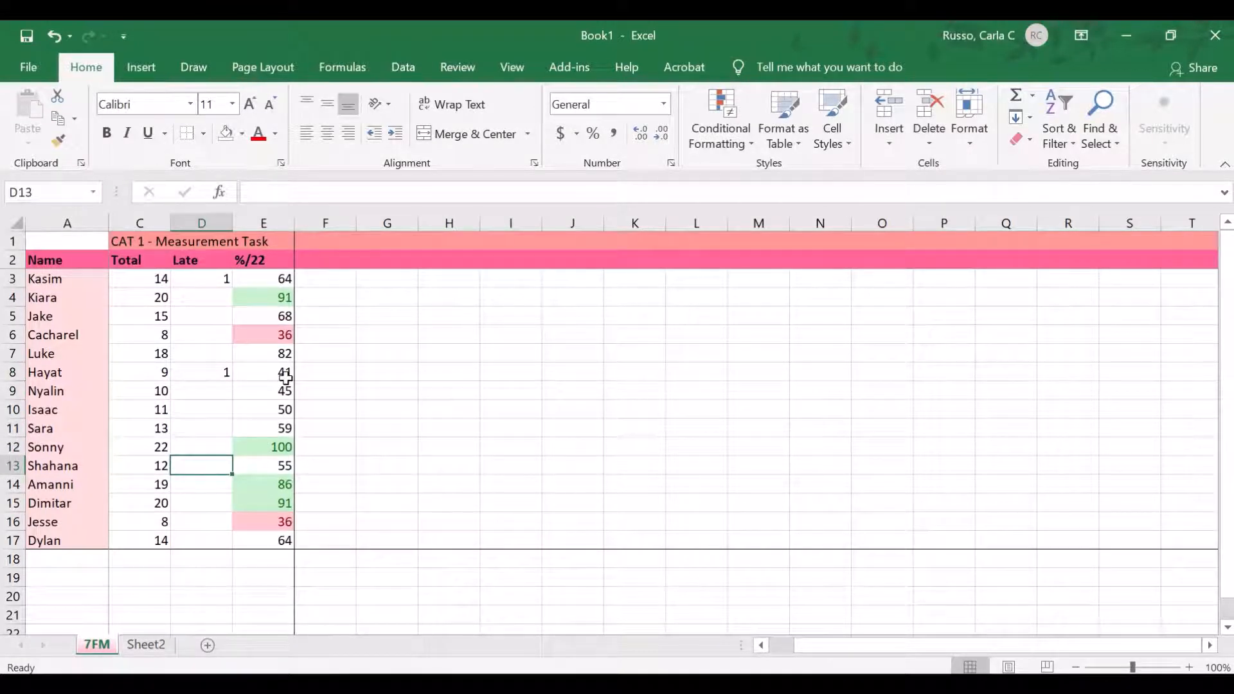
# Step: Extend the percentage formula in E3 with a late penalty so that it reads =C3/22*100-D3*5
pyautogui.click(248, 278)
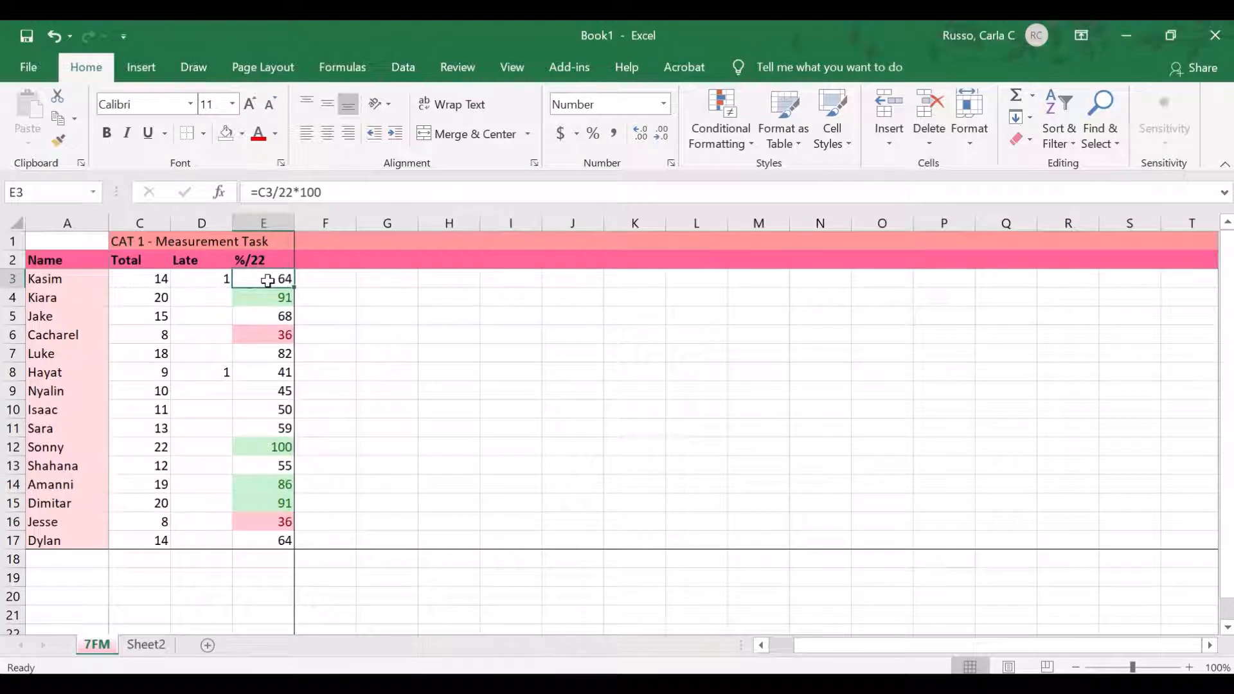
pyautogui.doubleClick(268, 278)
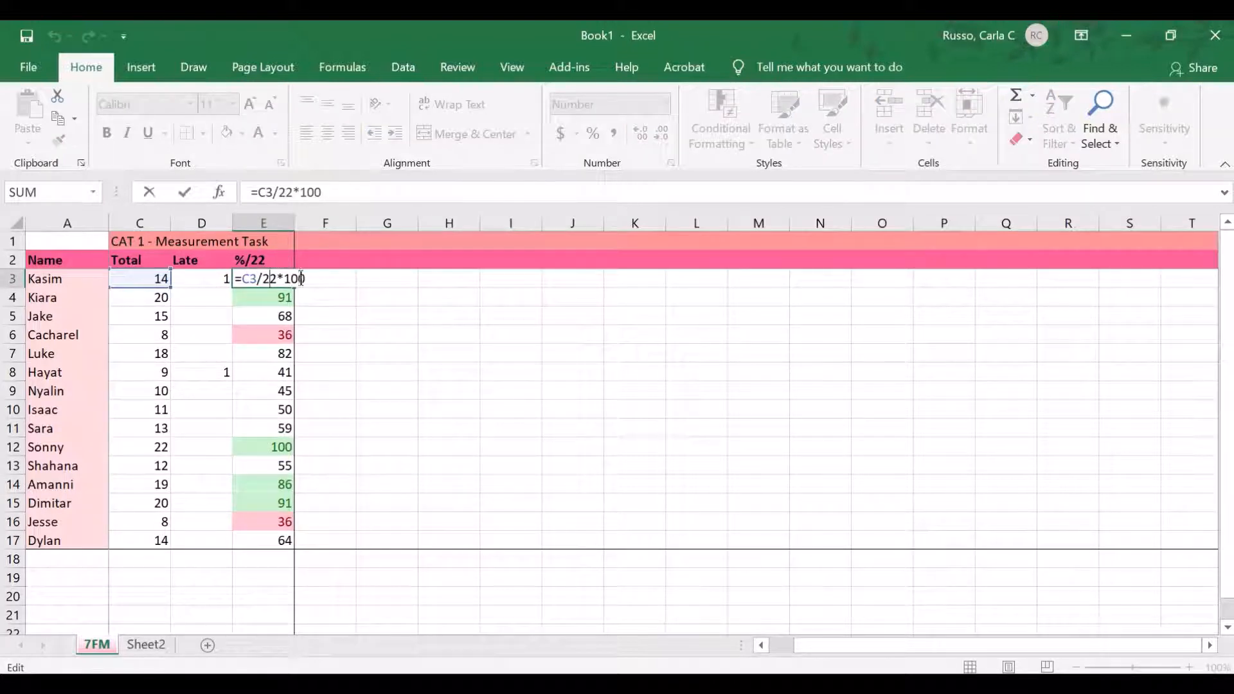
pyautogui.write('-')
pyautogui.click(202, 275)
pyautogui.write('*5')
pyautogui.press('Return')
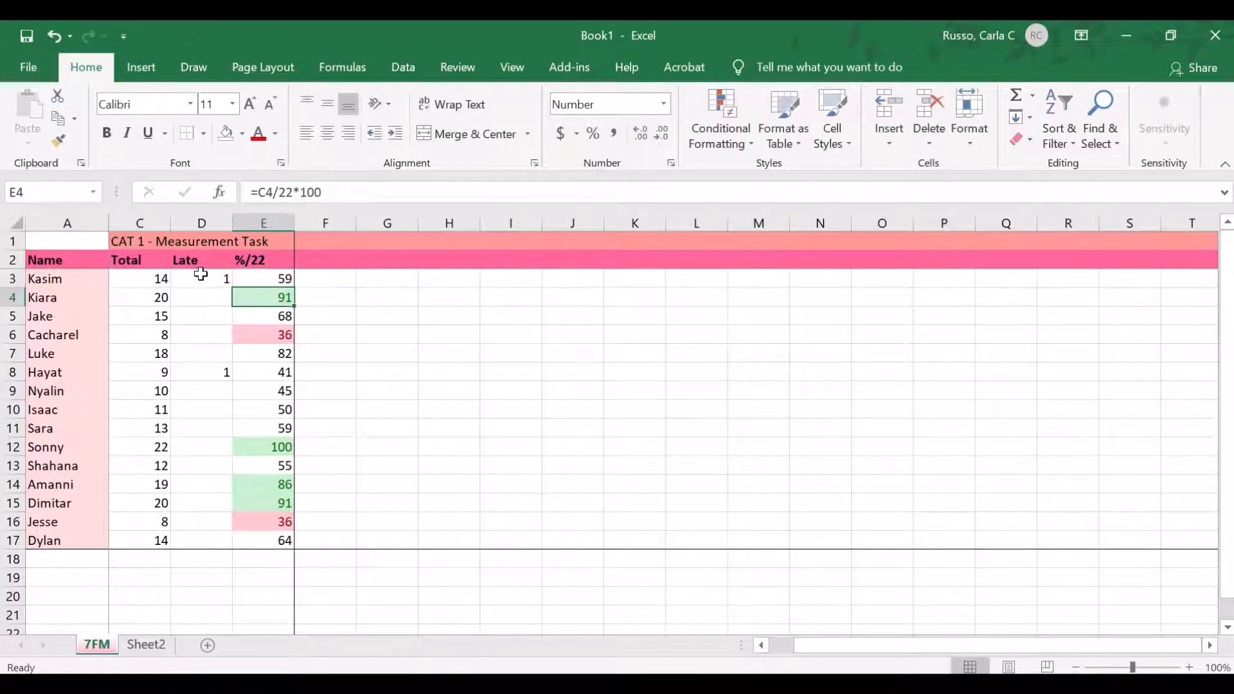
# Step: Rework the formula in E3 to deduct 5% of the score per late mark, as =(C3/22*100)*(1-D3*5%)
pyautogui.click(259, 275)
pyautogui.doubleClick(270, 275)
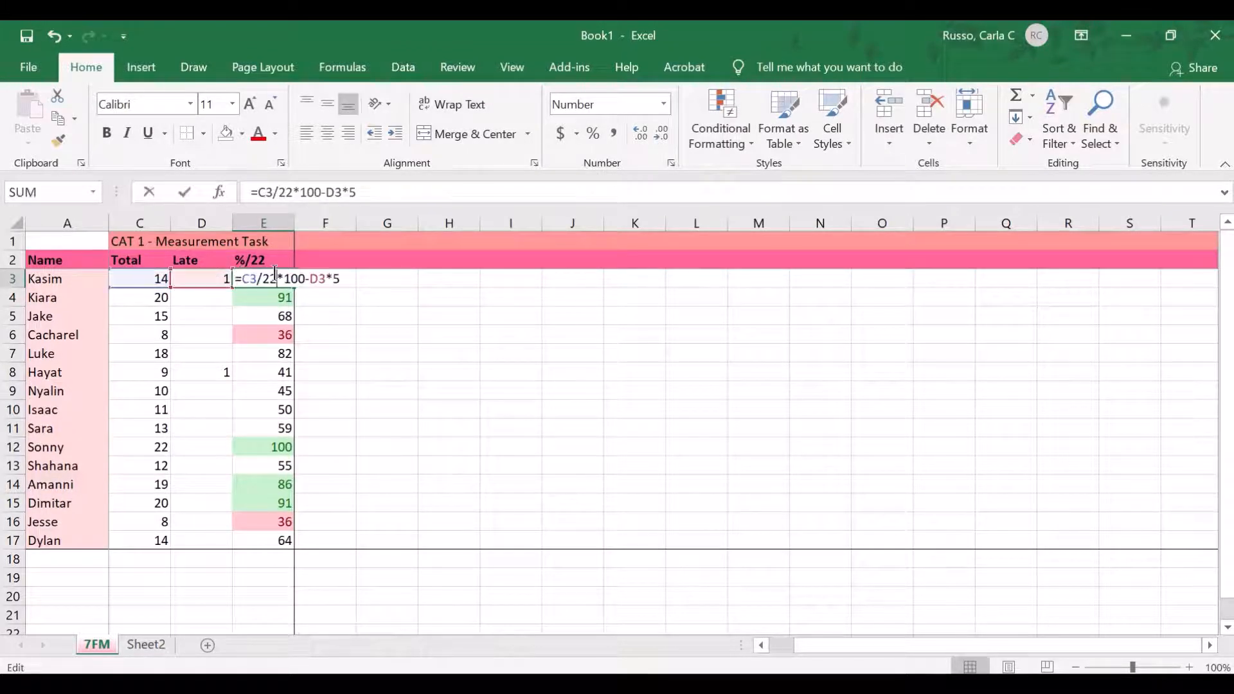
pyautogui.press('Left')
pyautogui.press('Left')
pyautogui.press('Left')
pyautogui.press('Left')
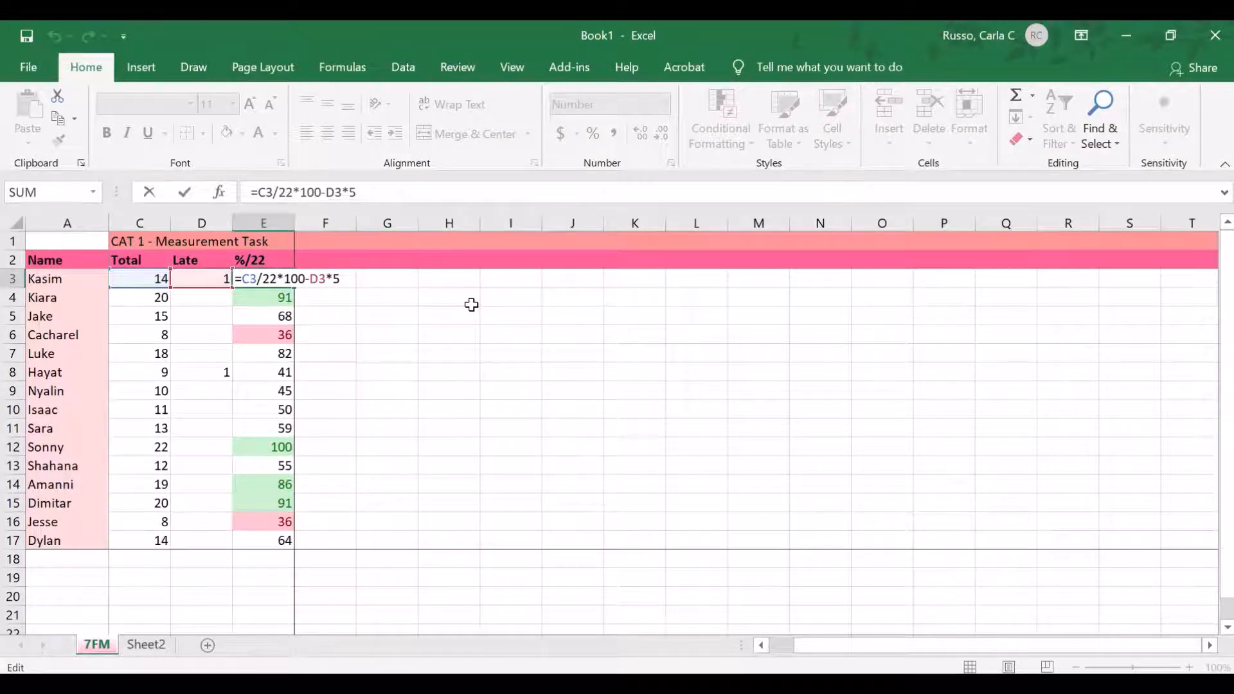
pyautogui.write('(')
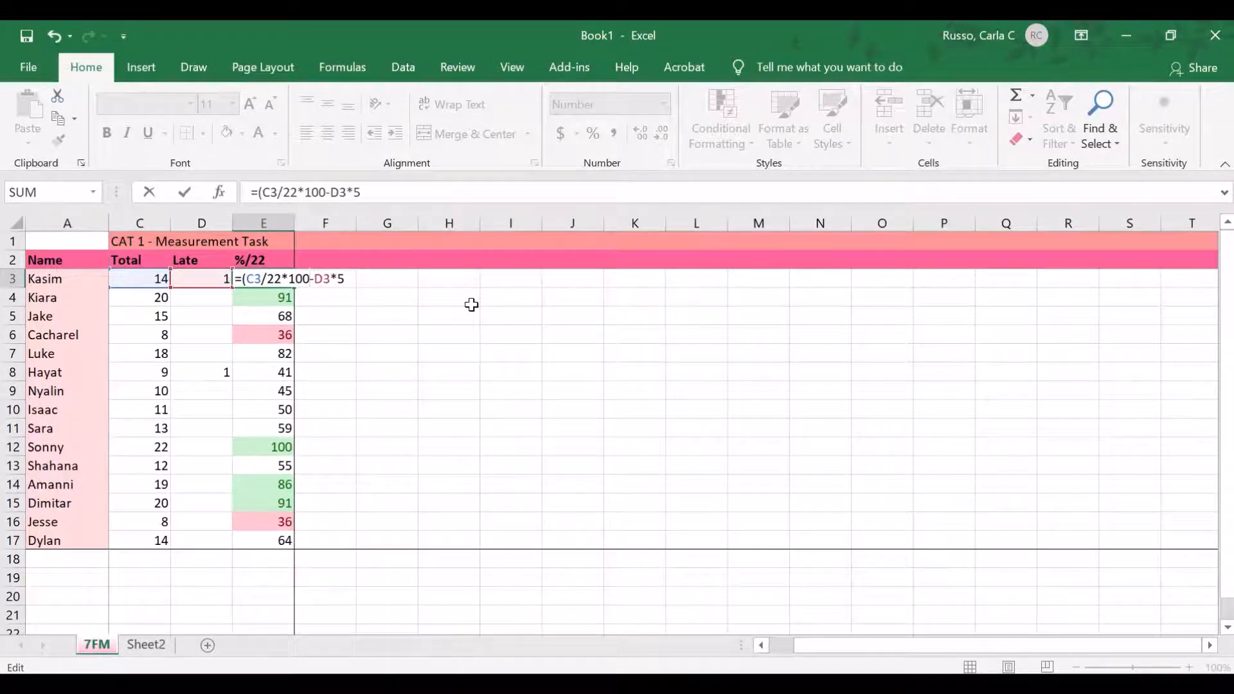
pyautogui.write('(')
pyautogui.press('BackSpace')
pyautogui.write(')*(1')
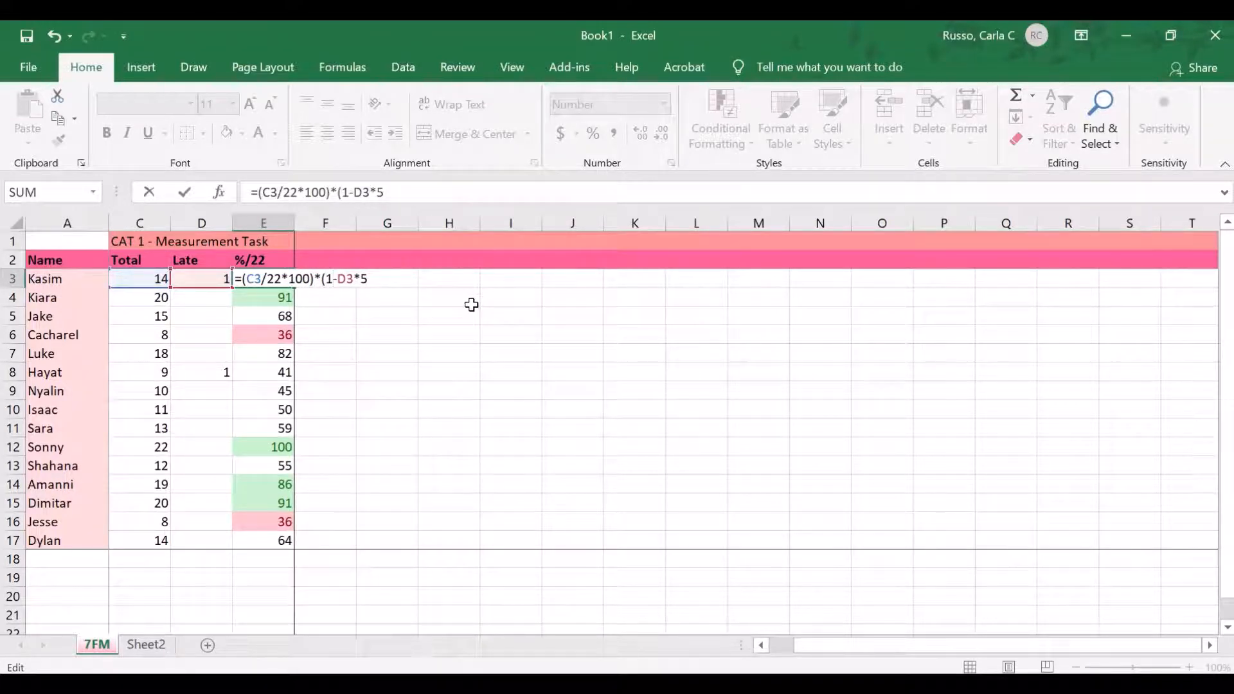
pyautogui.press('Right')
pyautogui.press('Right')
pyautogui.press('Right')
pyautogui.write('0.0')
pyautogui.press('Delete')
pyautogui.press('Delete')
pyautogui.press('Delete')
pyautogui.write('%')
pyautogui.press('Return')
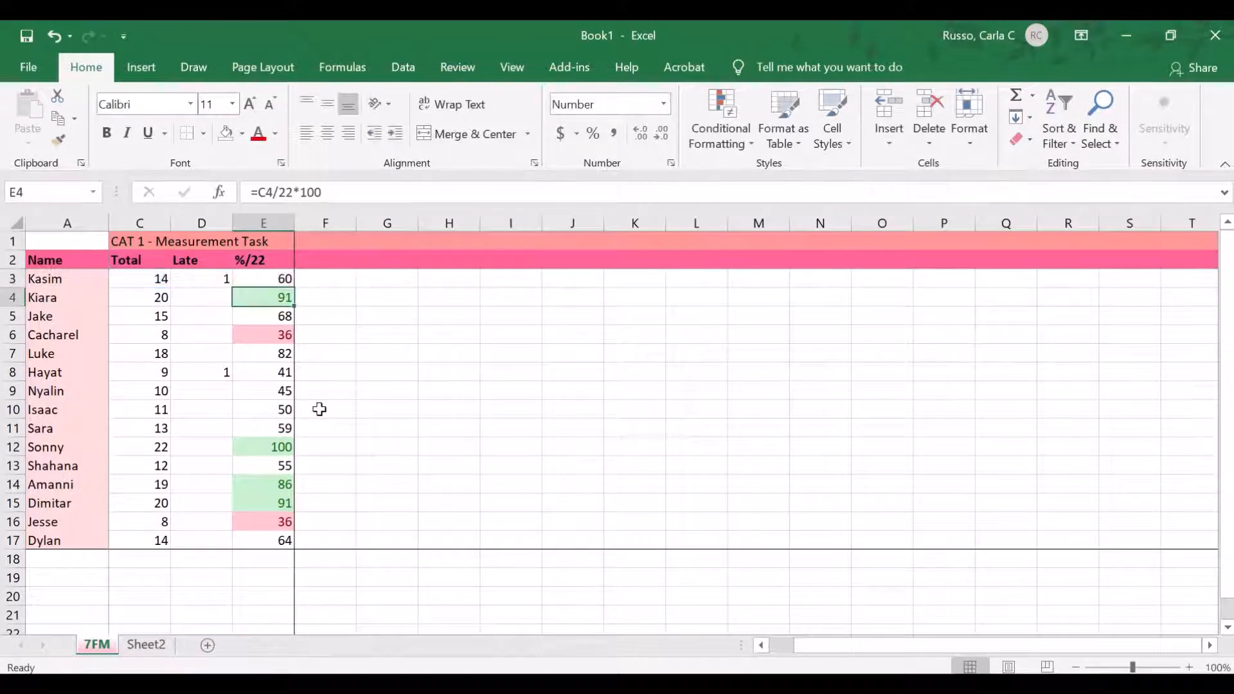
# Step: Fill the late-penalty formula from E3 down to E17 for all students
pyautogui.click(247, 278)
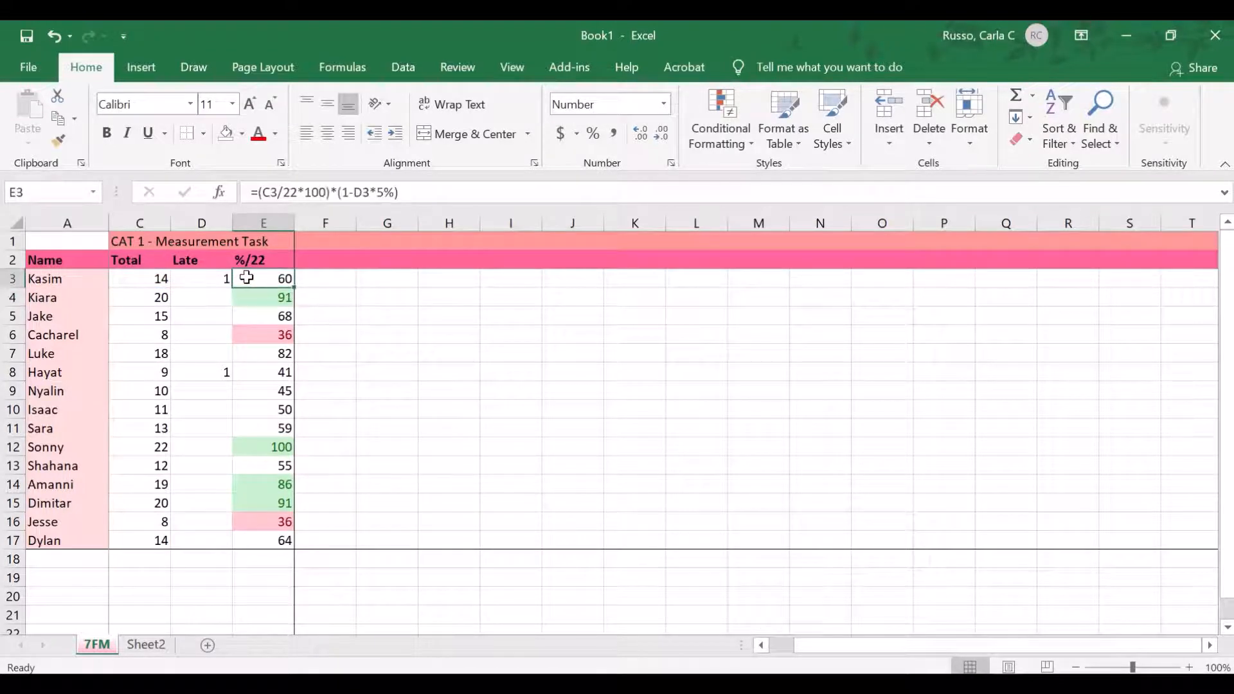
pyautogui.moveTo(294, 289); pyautogui.dragTo(302, 546)
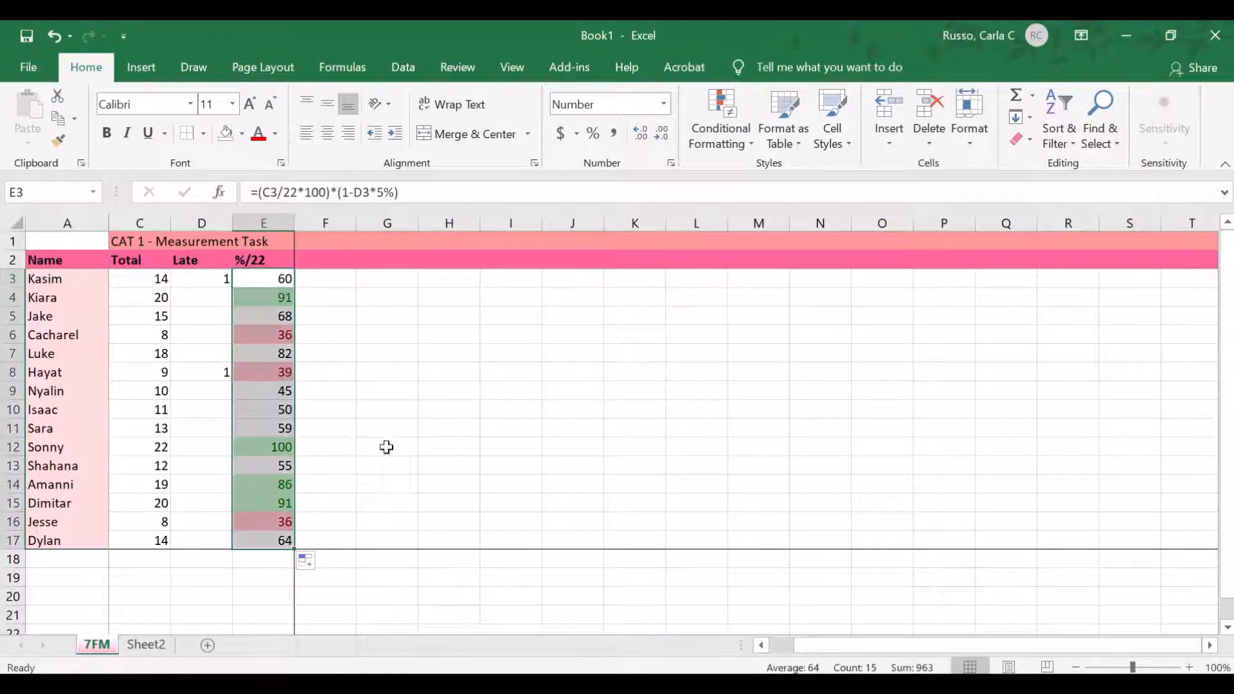
pyautogui.click(385, 446)
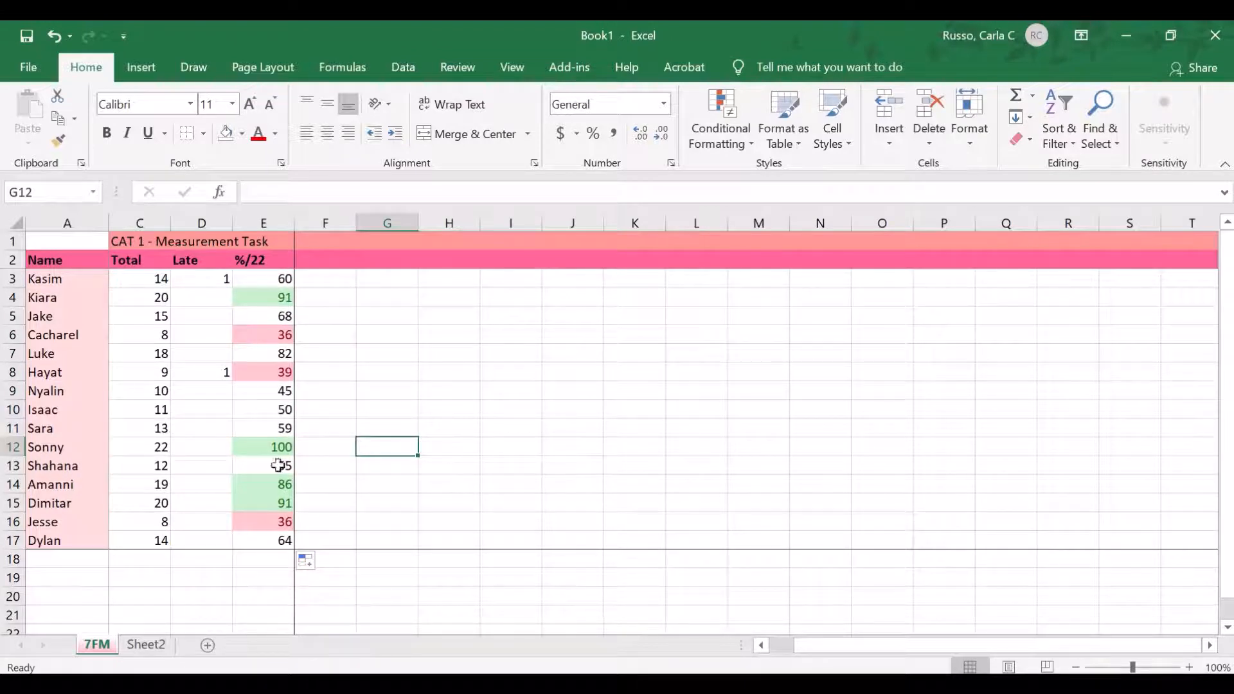
pyautogui.click(206, 430)
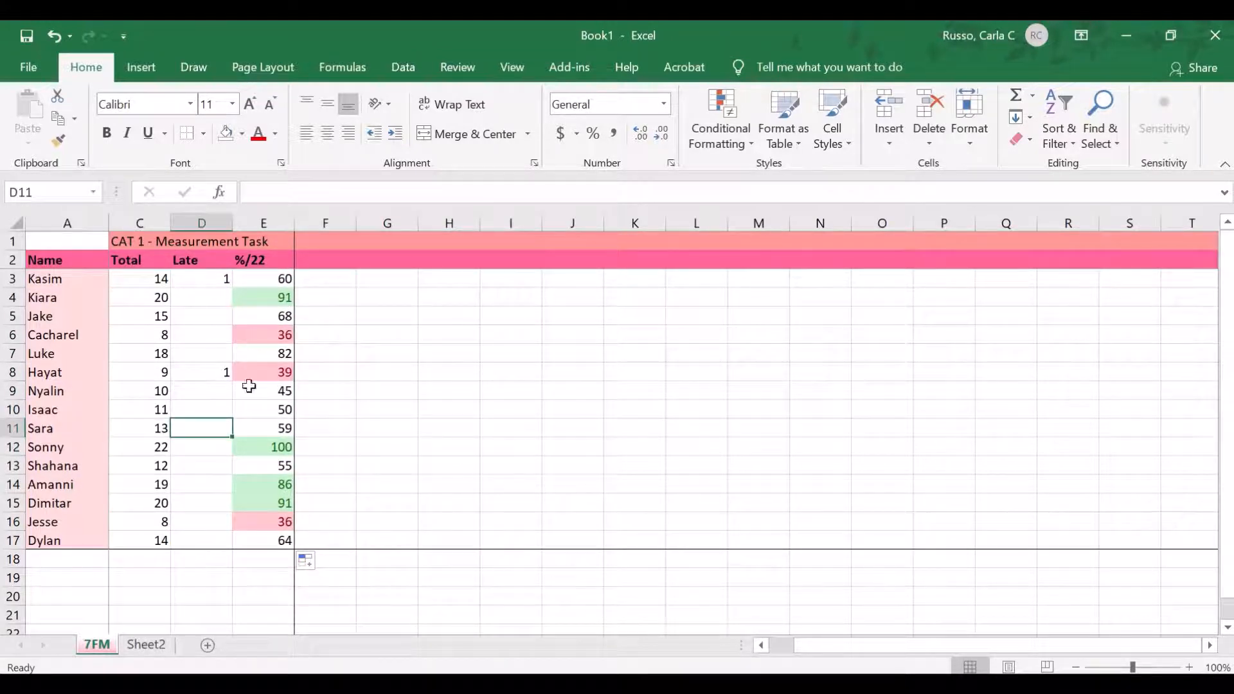
# Step: Enter the statistics labels Min, Max, Mean and Median in cells A18 to A21
pyautogui.click(65, 559)
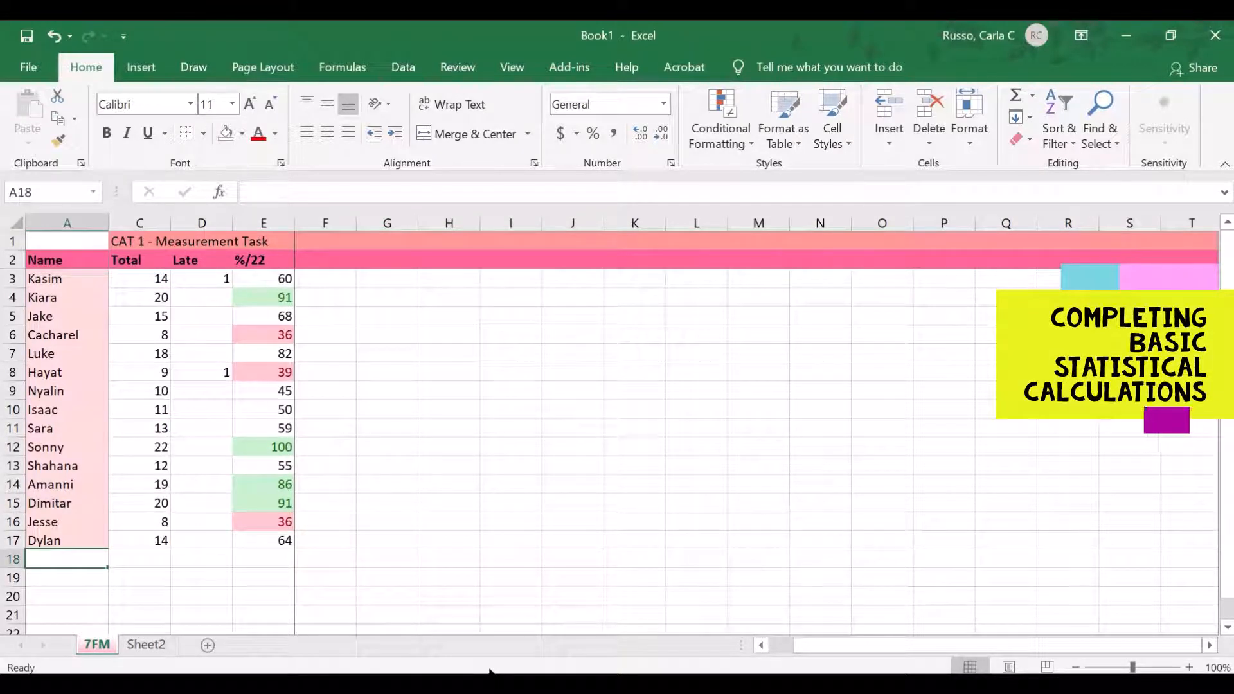
pyautogui.write('Min')
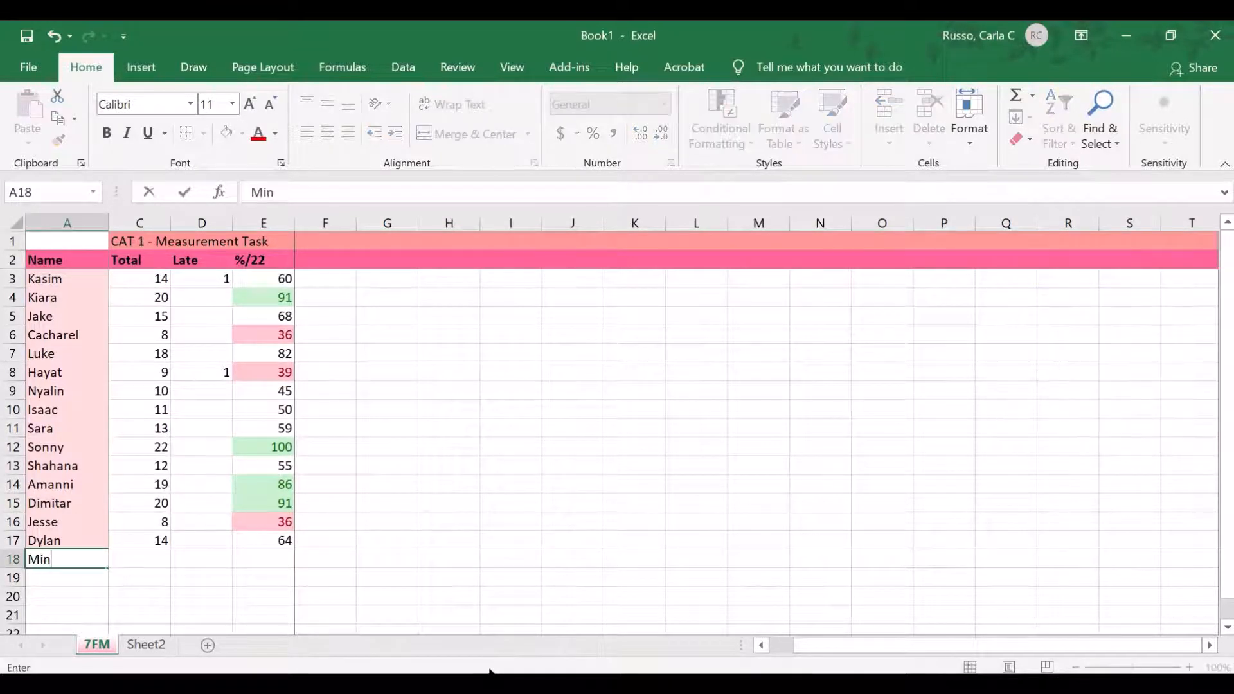
pyautogui.press('Return')
pyautogui.write('Max')
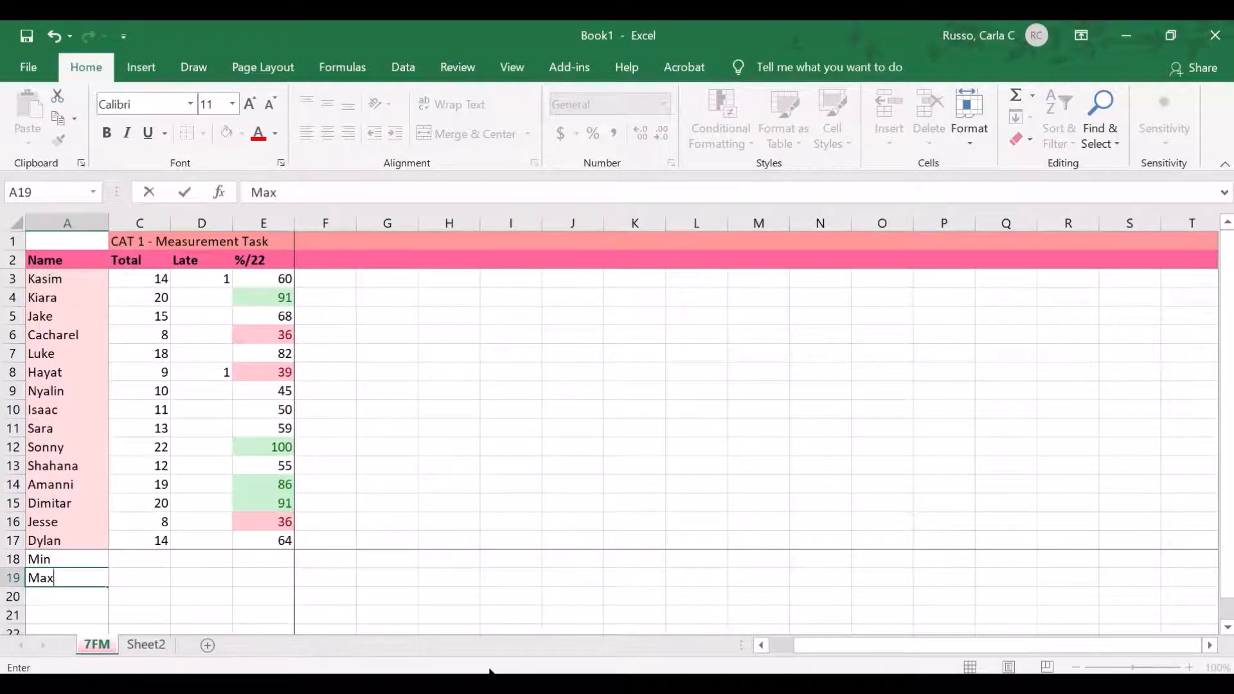
pyautogui.press('Return')
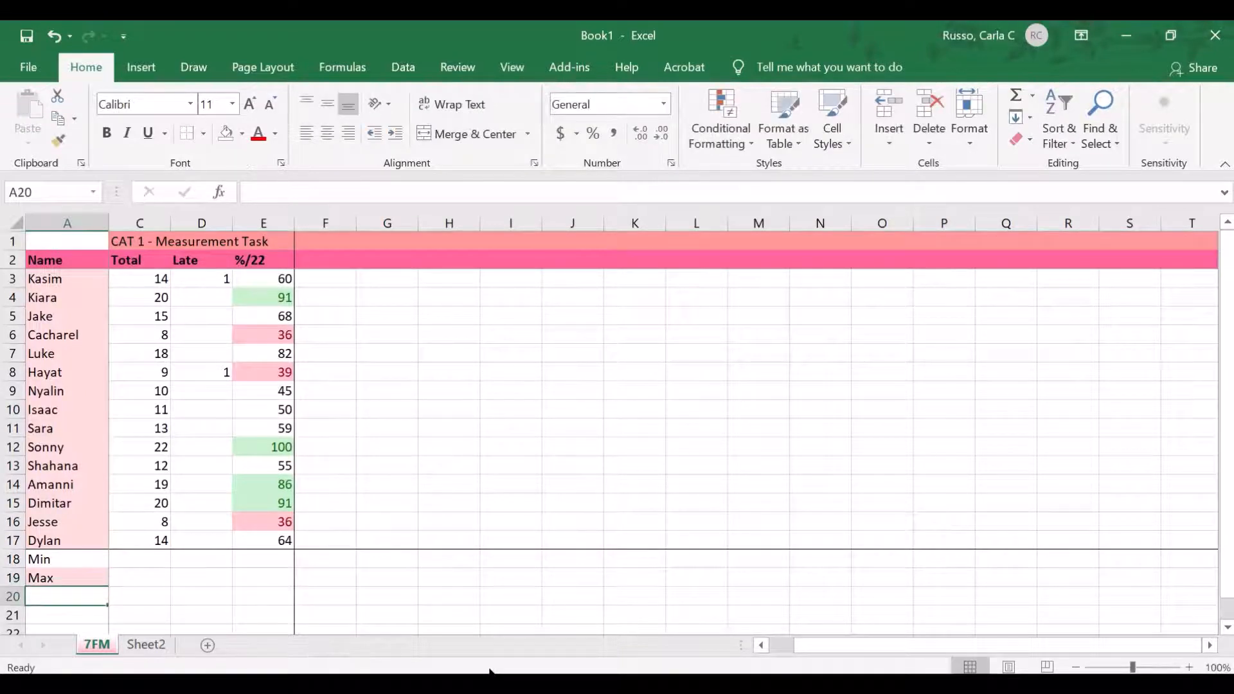
pyautogui.write('Mean')
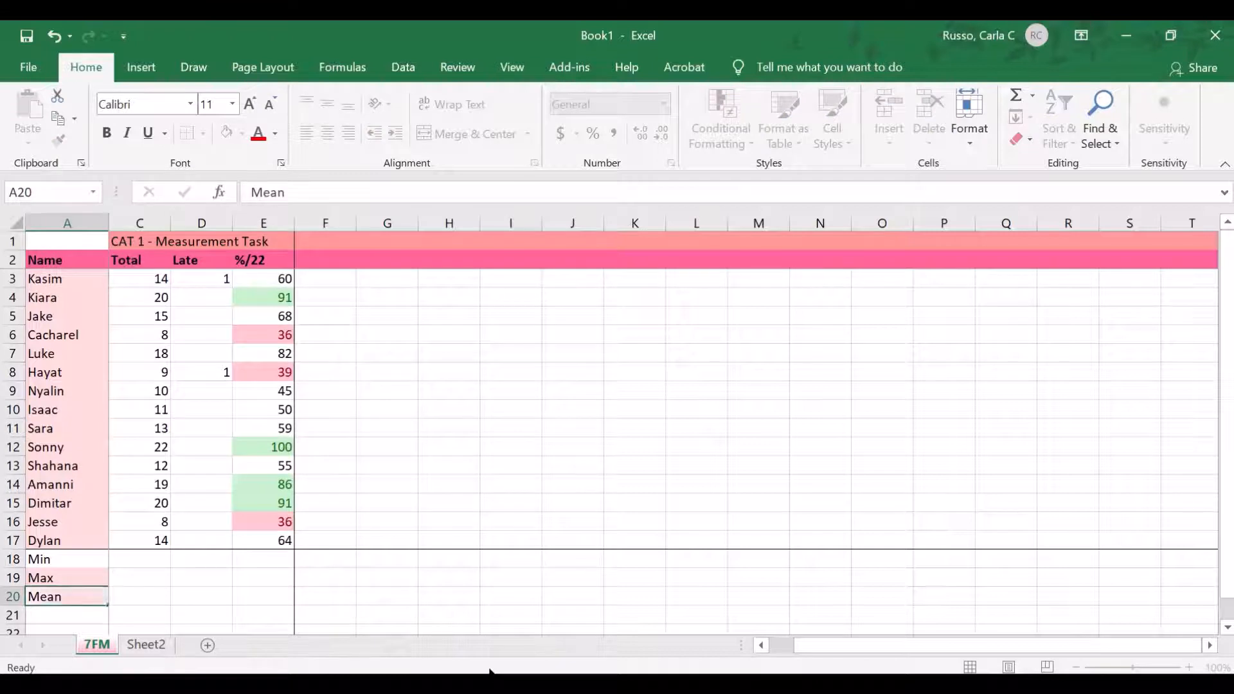
pyautogui.press('Return')
pyautogui.write('Median')
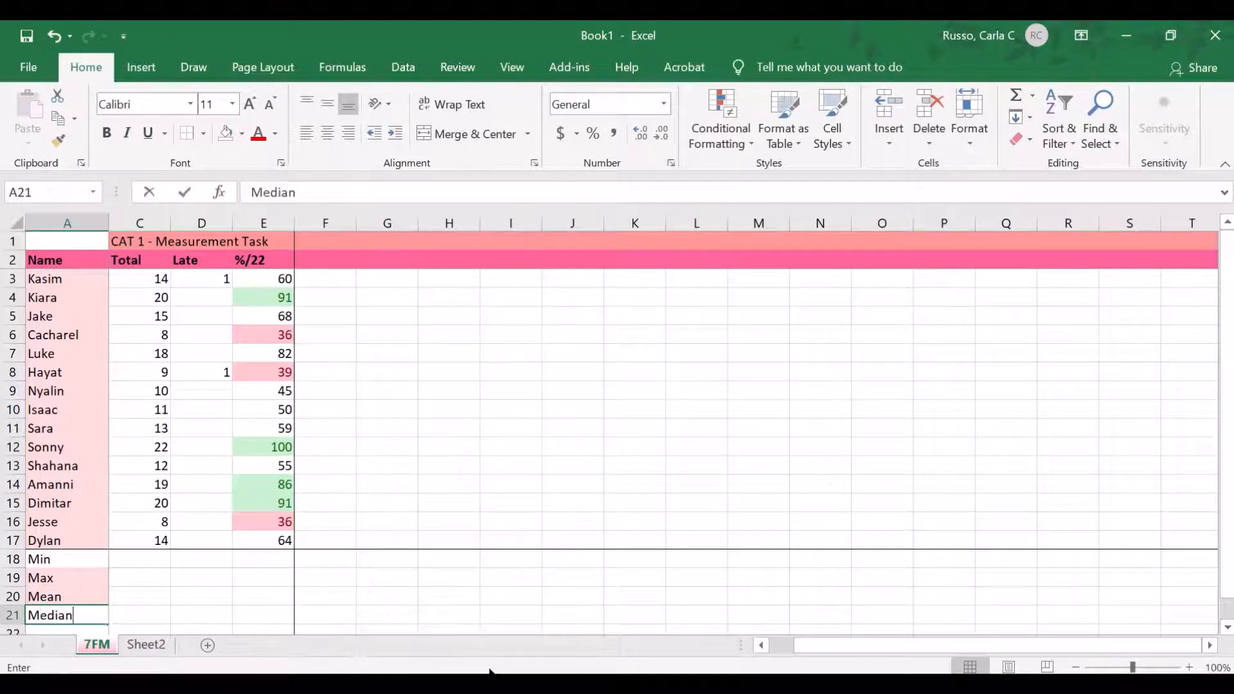
# Step: Calculate the minimum percentage in E18 with the MIN function over E3:E17
pyautogui.click(253, 564)
pyautogui.write('=MIN(')
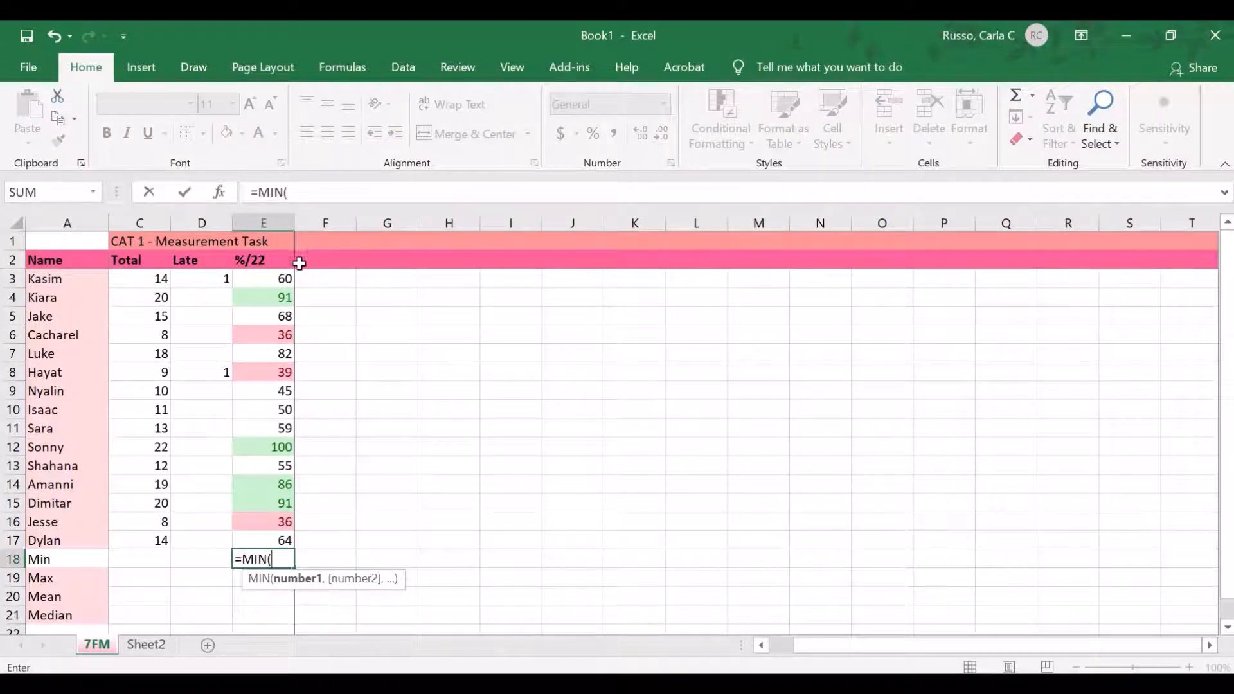
pyautogui.moveTo(281, 278); pyautogui.dragTo(276, 539)
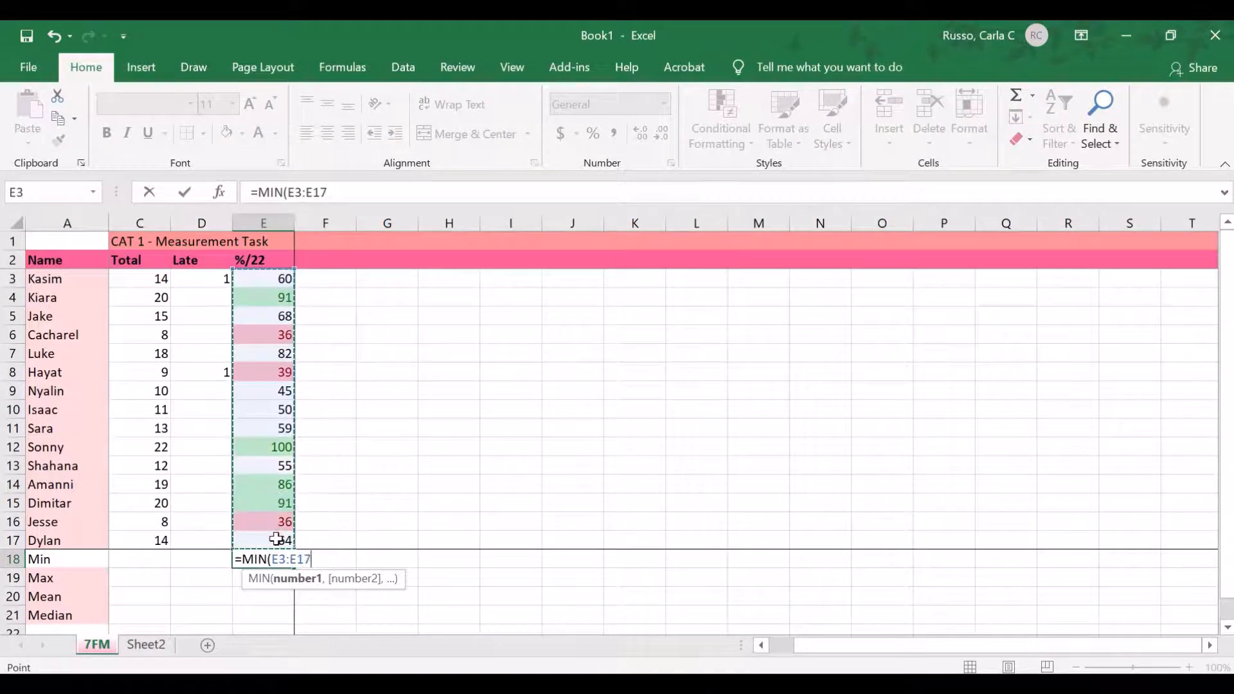
pyautogui.press('Return')
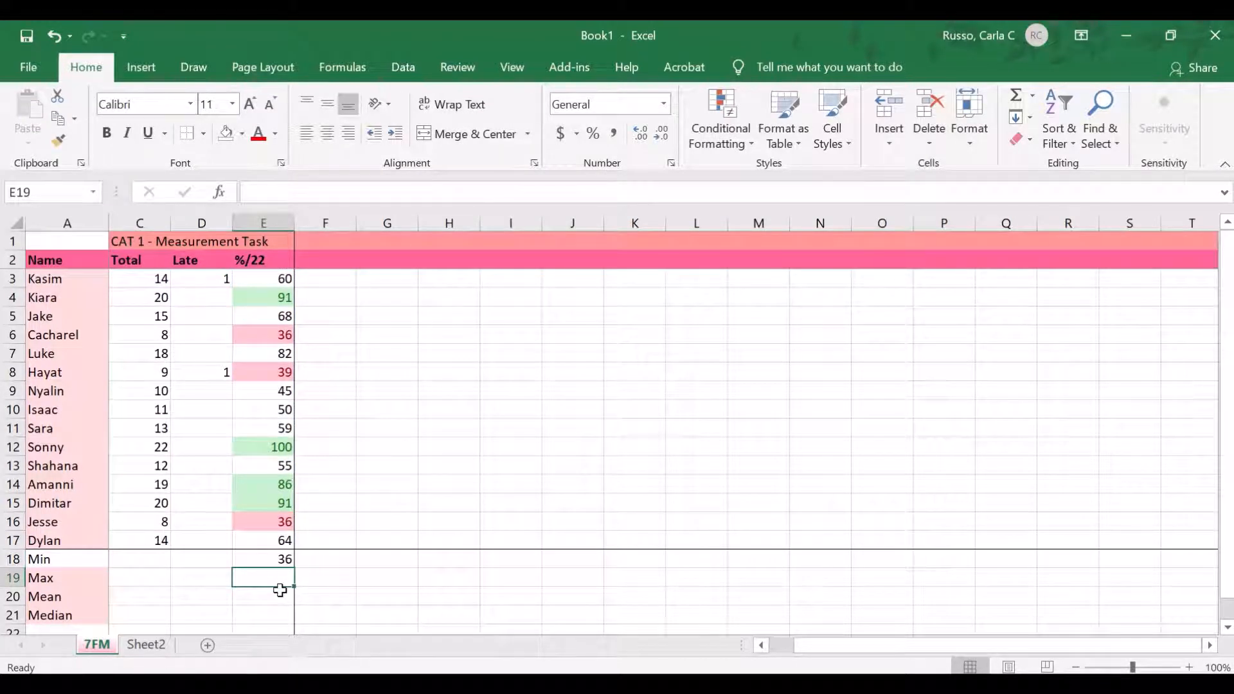
# Step: Calculate the maximum percentage in E19 with the MAX function over E3:E17
pyautogui.write('=MAX(')
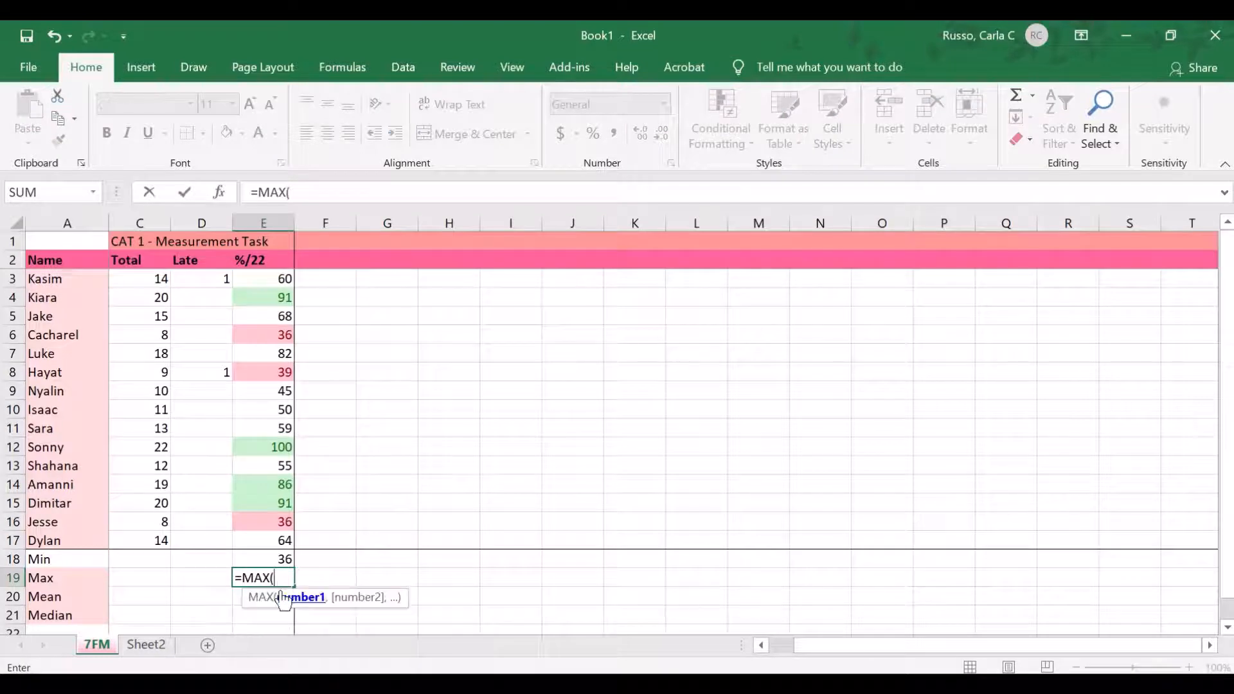
pyautogui.moveTo(275, 282); pyautogui.dragTo(283, 542)
pyautogui.press('Return')
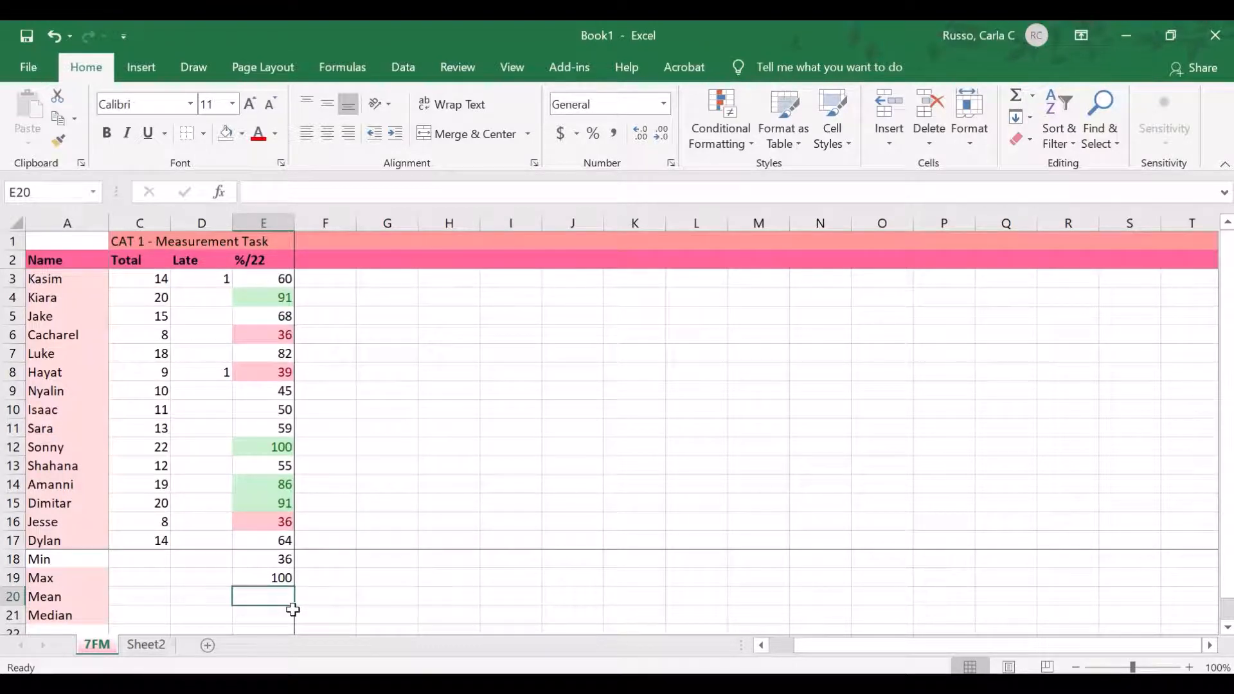
# Step: Calculate the mean percentage in E20 with the AVERAGE function over E3:E17
pyautogui.write('=AVERAGE')
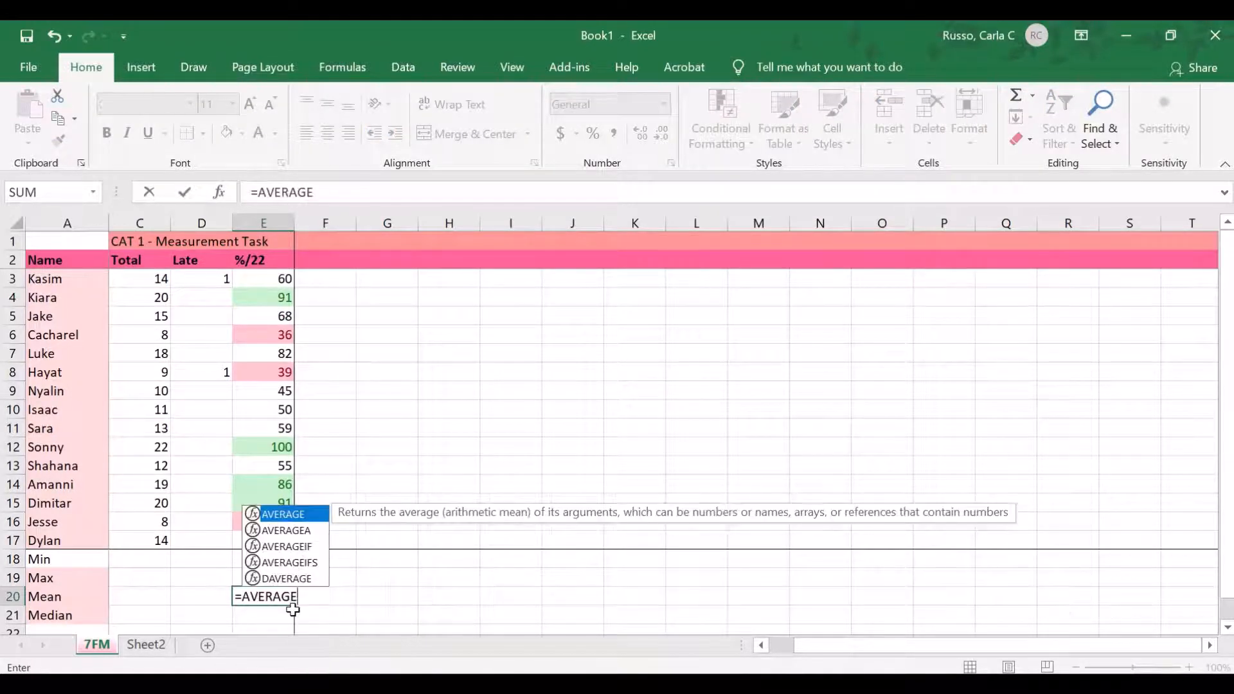
pyautogui.write('(')
pyautogui.click(267, 280)
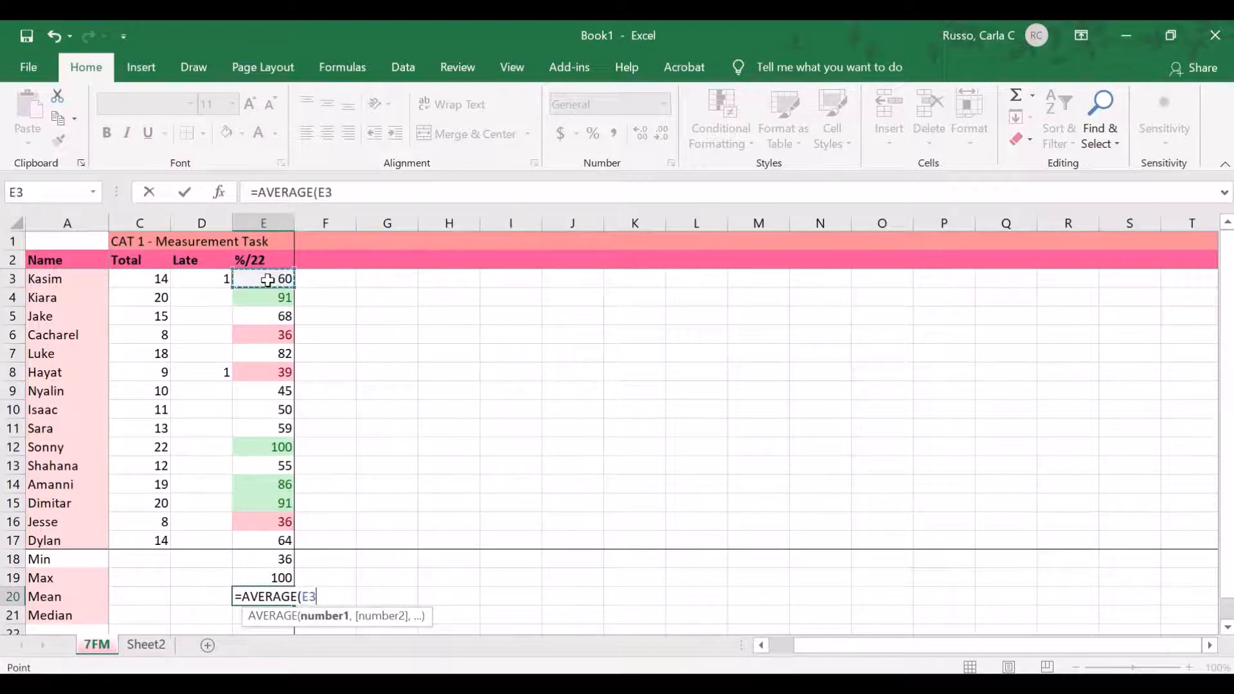
pyautogui.moveTo(267, 280); pyautogui.dragTo(262, 542)
pyautogui.press('Return')
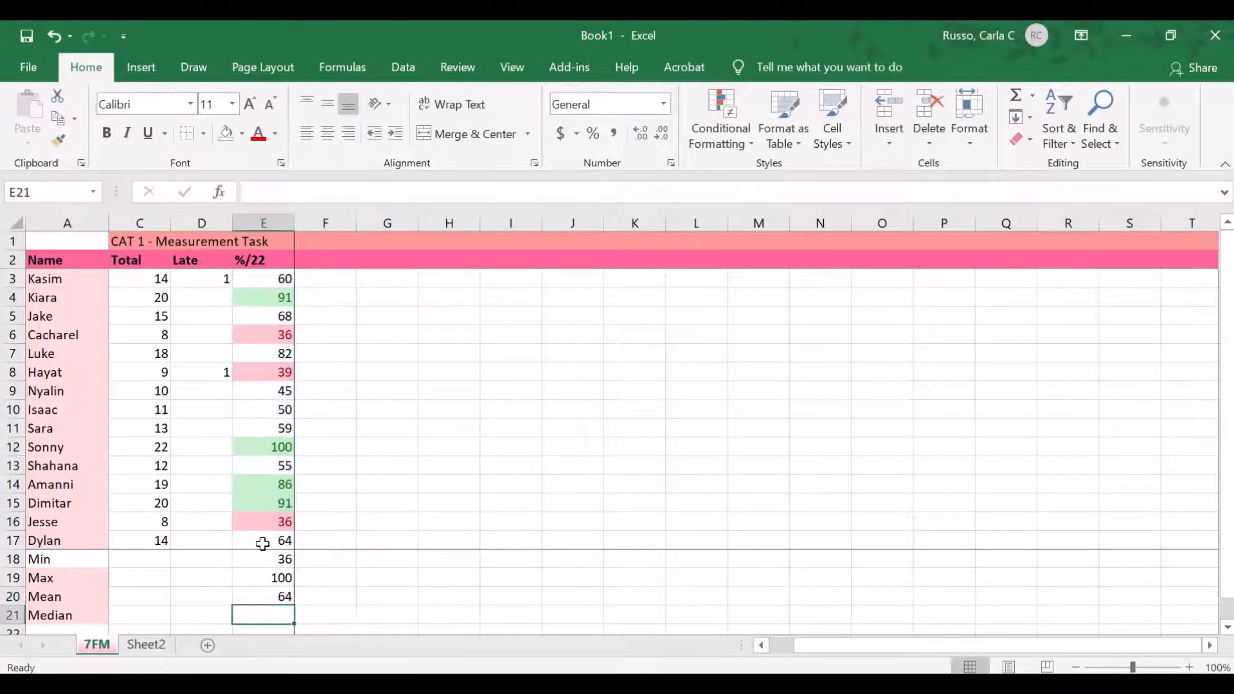
# Step: Calculate the median percentage in E21 with the MEDIAN function over E3:E17
pyautogui.write('=')
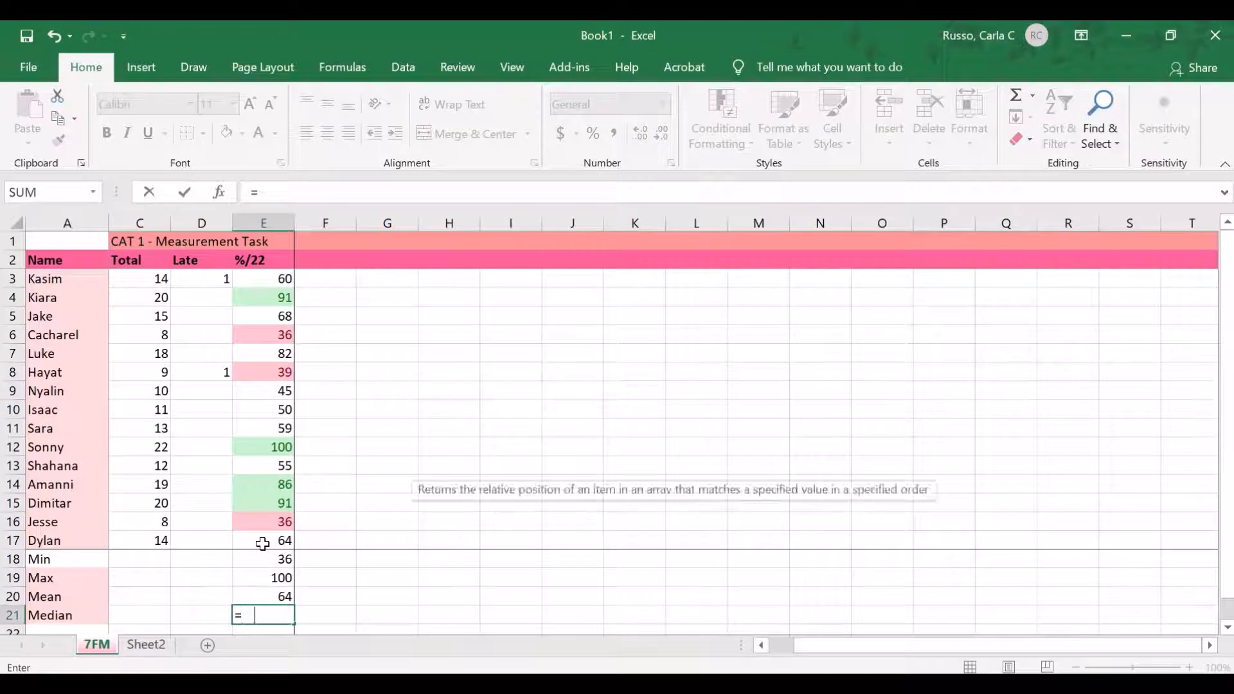
pyautogui.write('MEDIAN(')
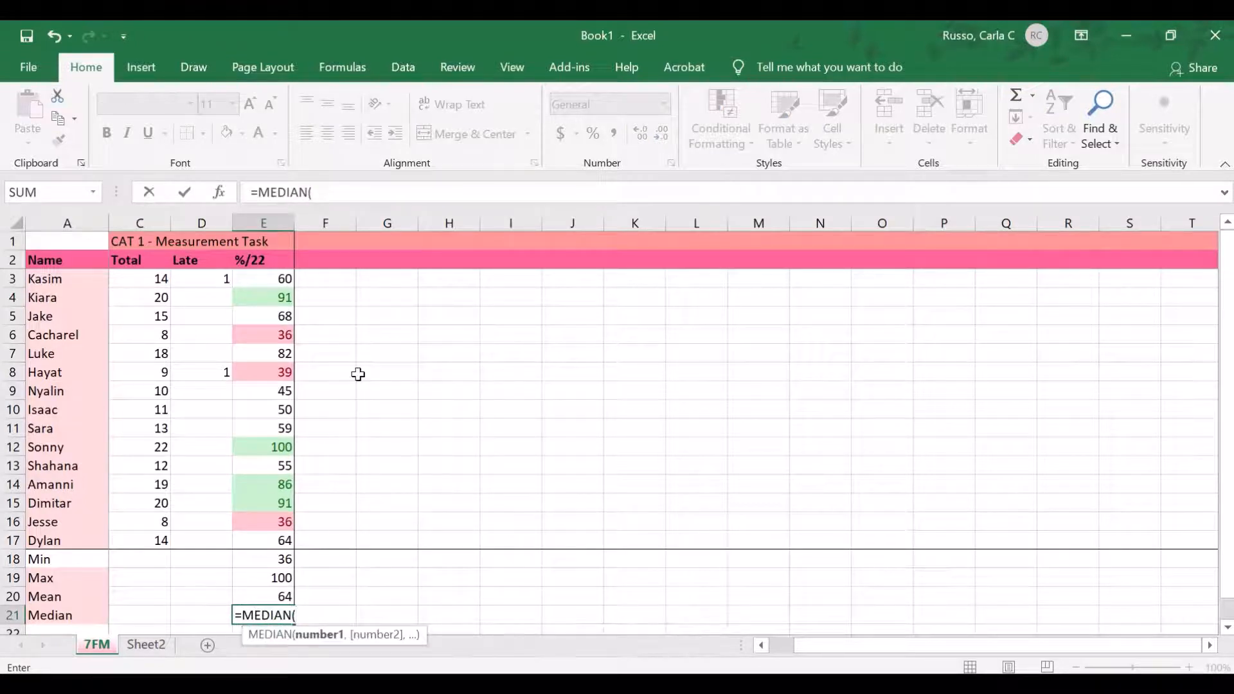
pyautogui.click(268, 279)
pyautogui.moveTo(268, 279); pyautogui.dragTo(265, 543)
pyautogui.press('Return')
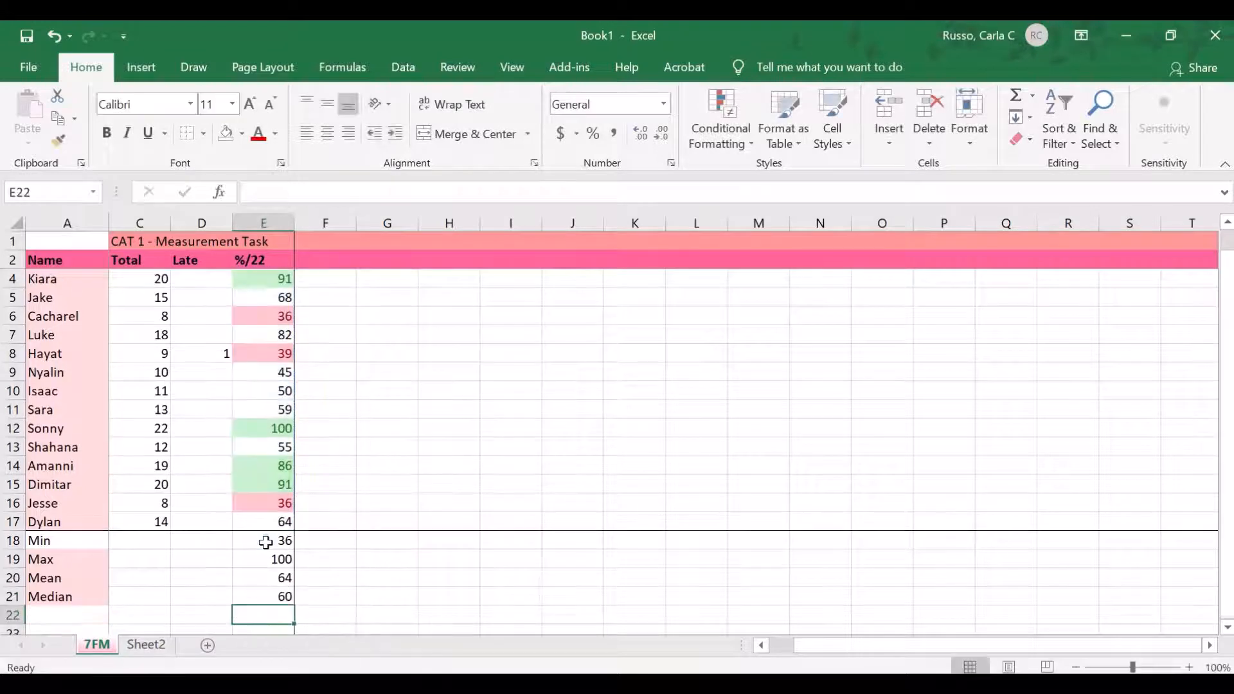
# Step: Enter the labels Pass in A22 and Fail in A23 below the Median row
pyautogui.click(72, 620)
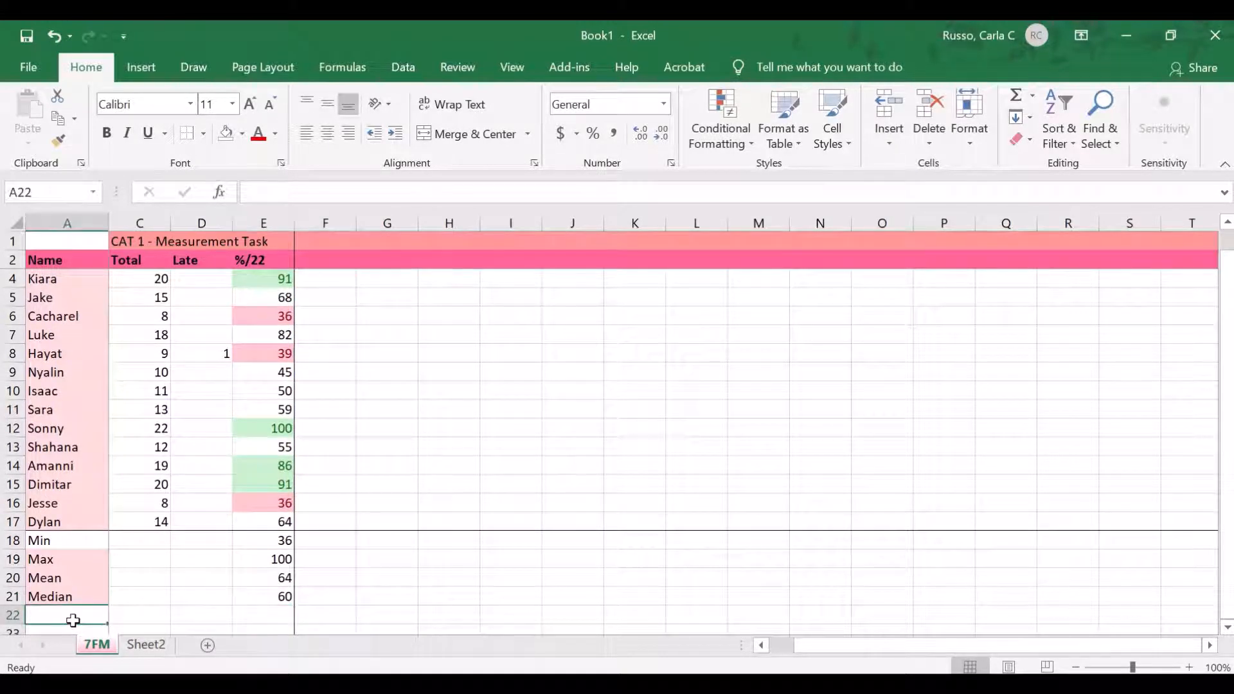
pyautogui.write('Pa')
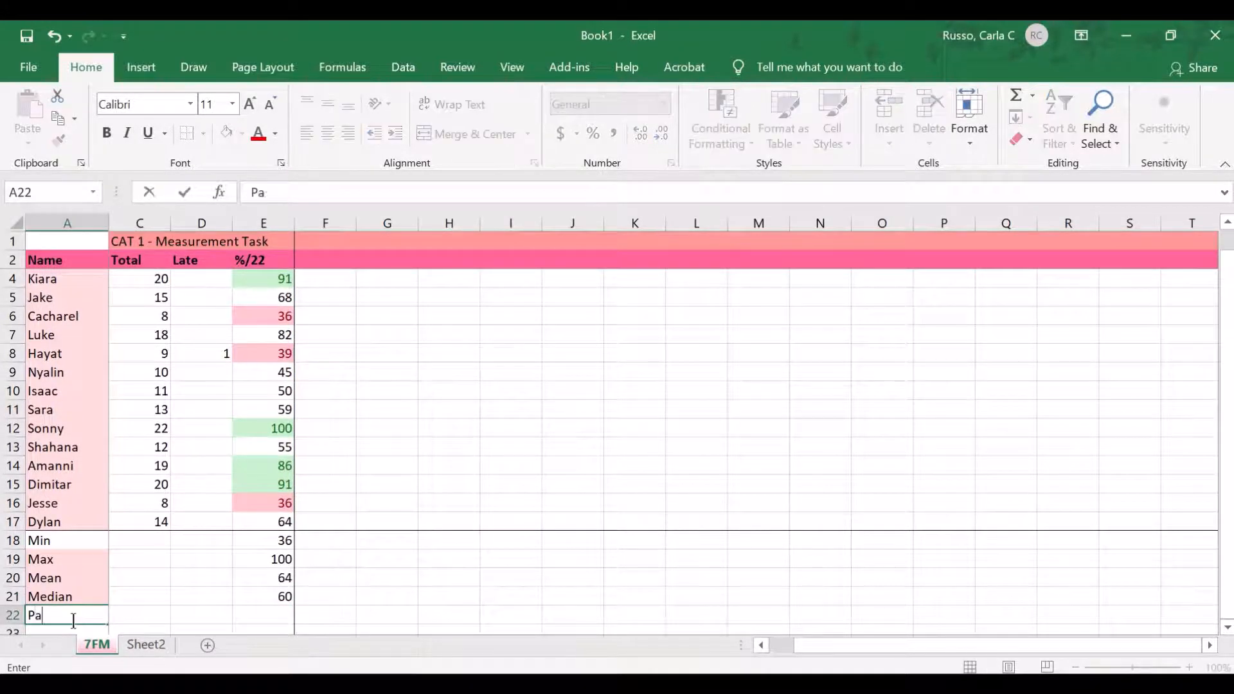
pyautogui.write('ss')
pyautogui.press('Return')
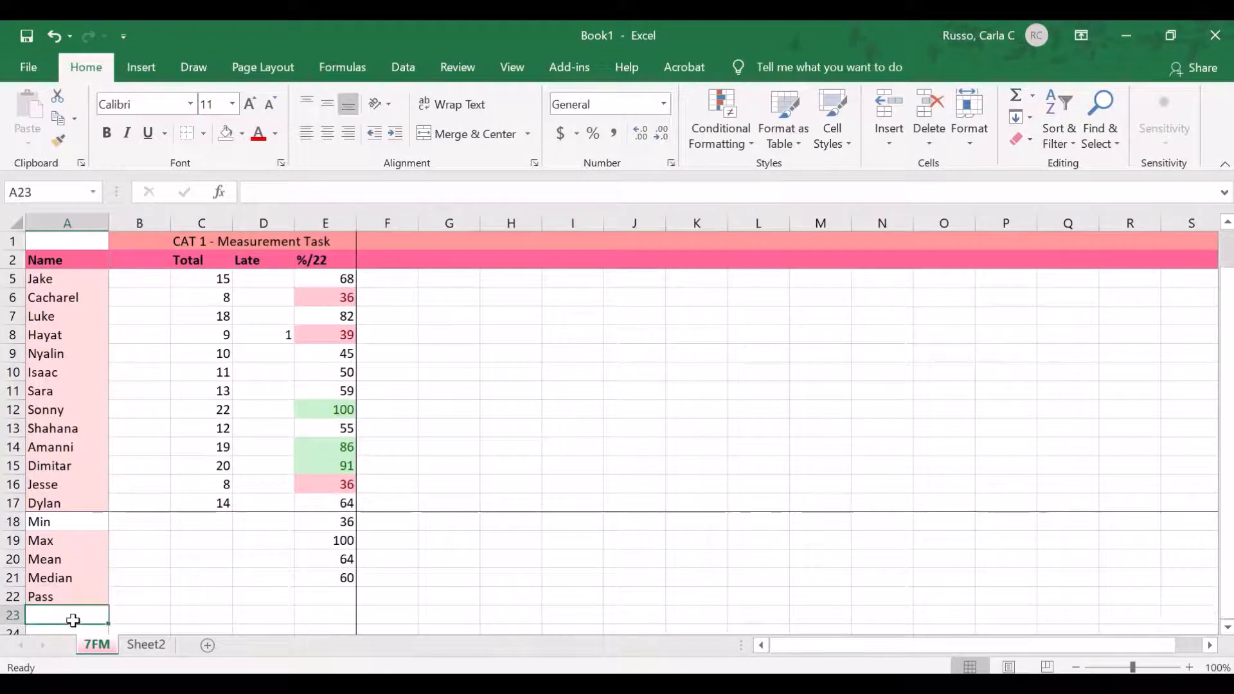
pyautogui.write('Fail')
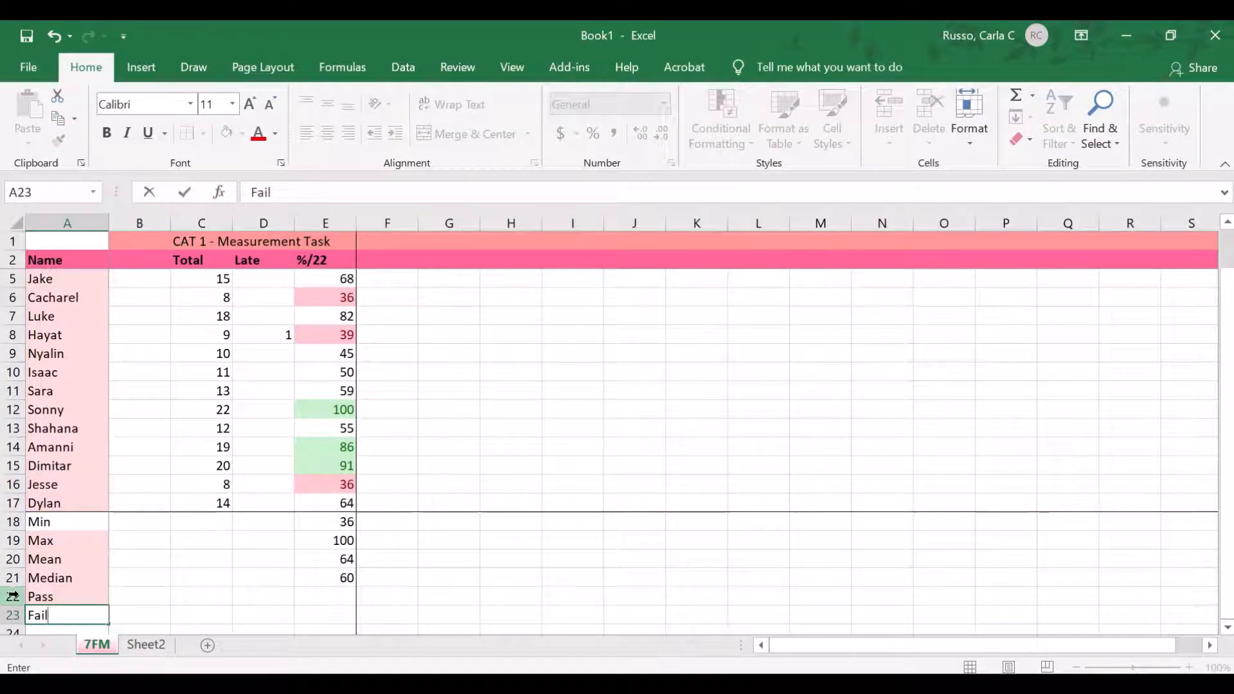
# Step: Count the passing students in E22 with COUNTIF over E3:E17 using the criterion ">=50"
pyautogui.click(311, 590)
pyautogui.write('=')
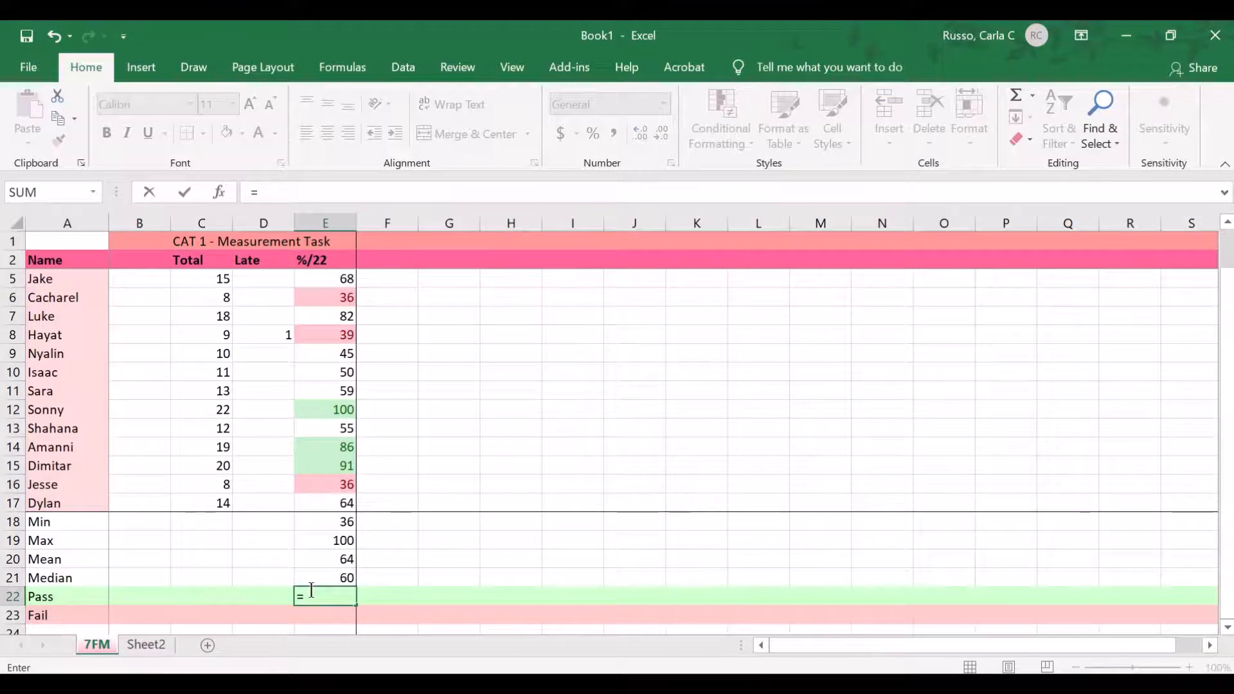
pyautogui.write('COUNTIF(')
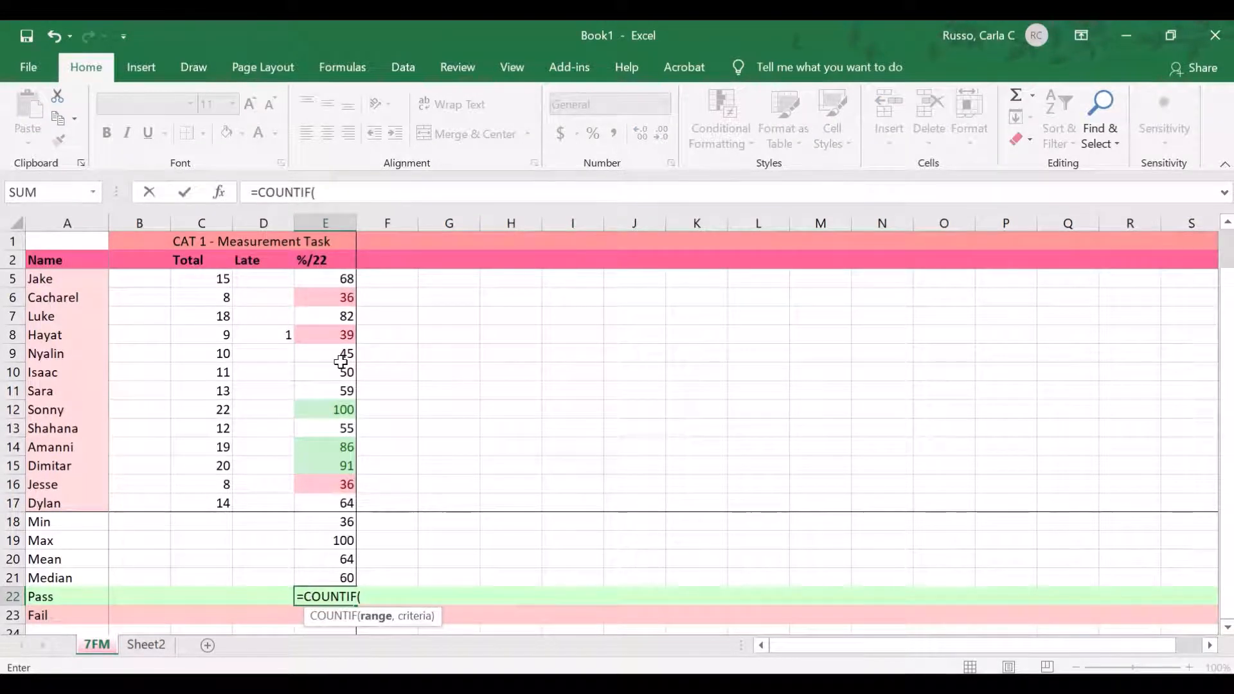
pyautogui.scroll(-1, 339, 352)
pyautogui.scroll(2, 341, 354)
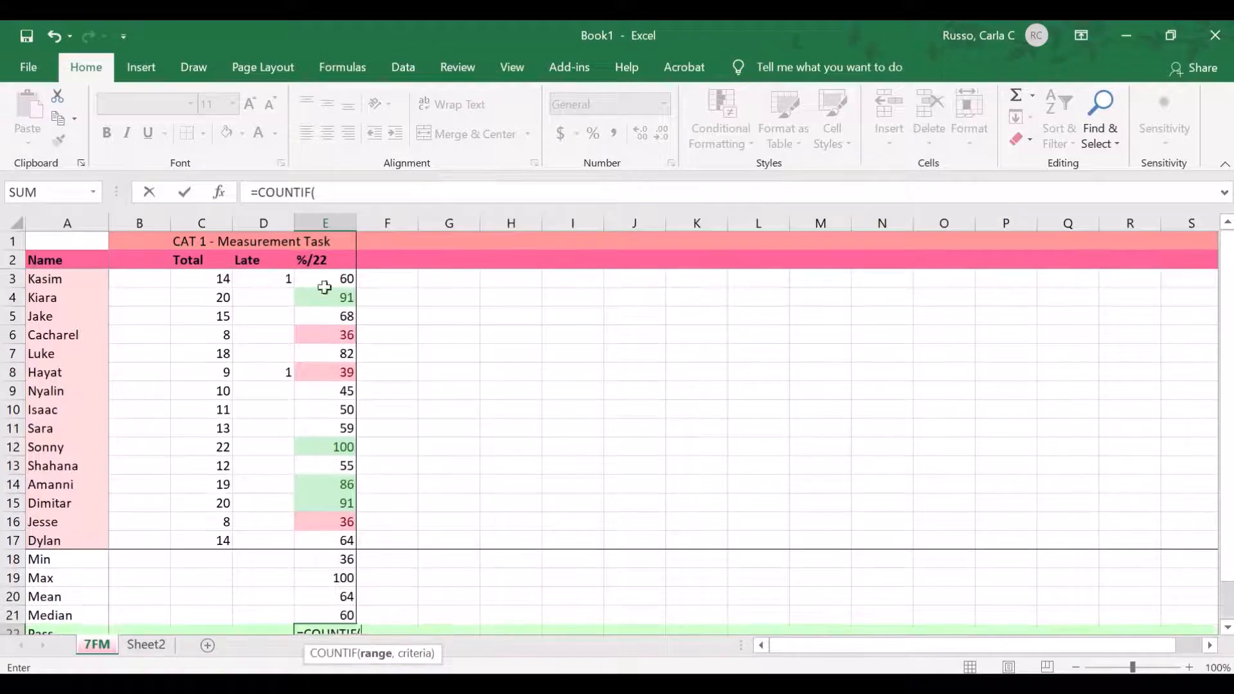
pyautogui.moveTo(322, 283); pyautogui.dragTo(323, 538)
pyautogui.write(',')
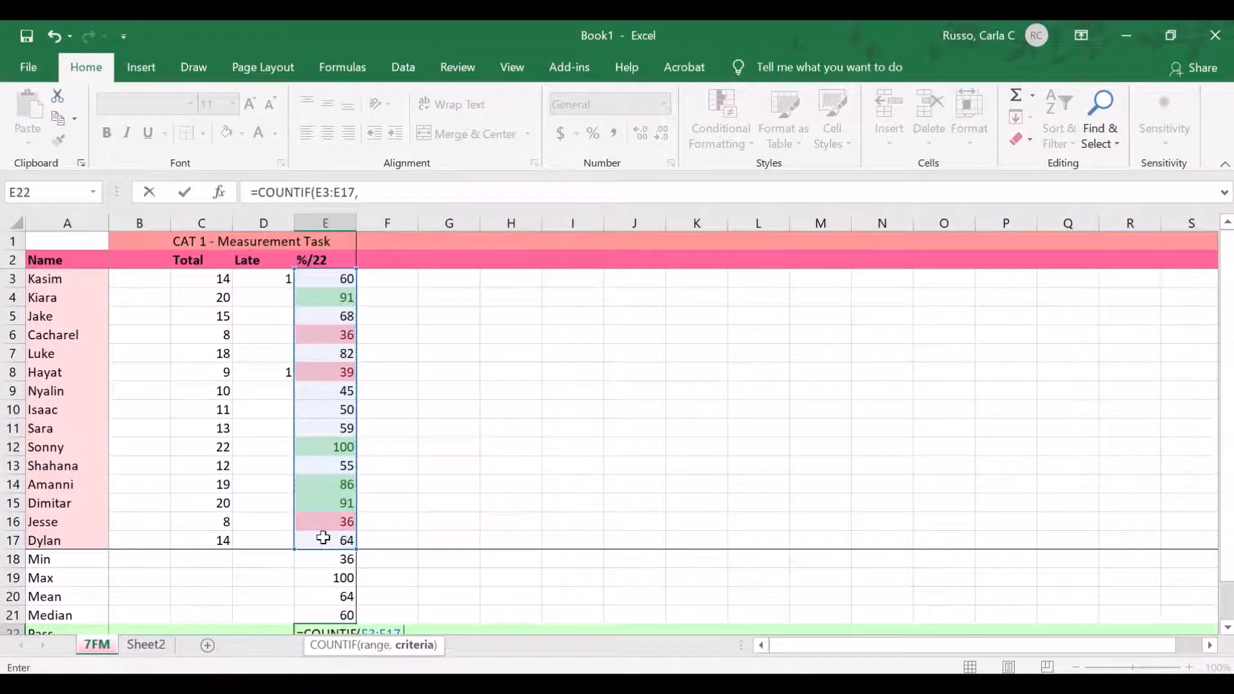
pyautogui.scroll(-1, 323, 538)
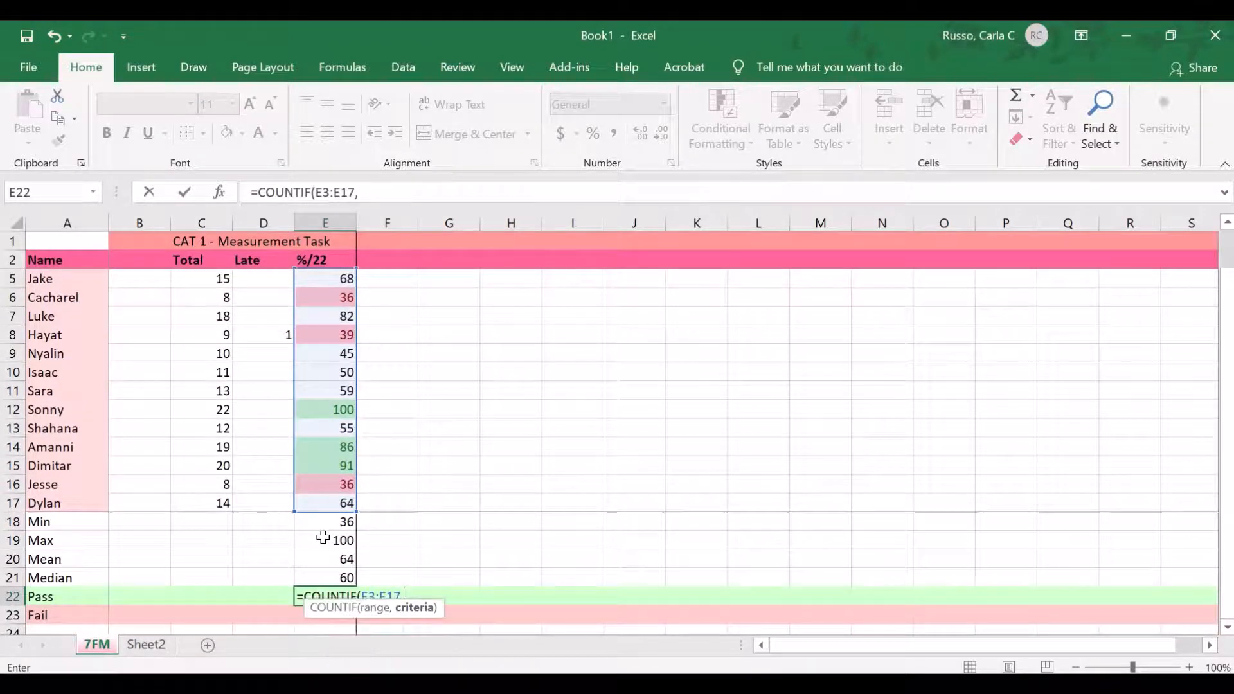
pyautogui.write('>')
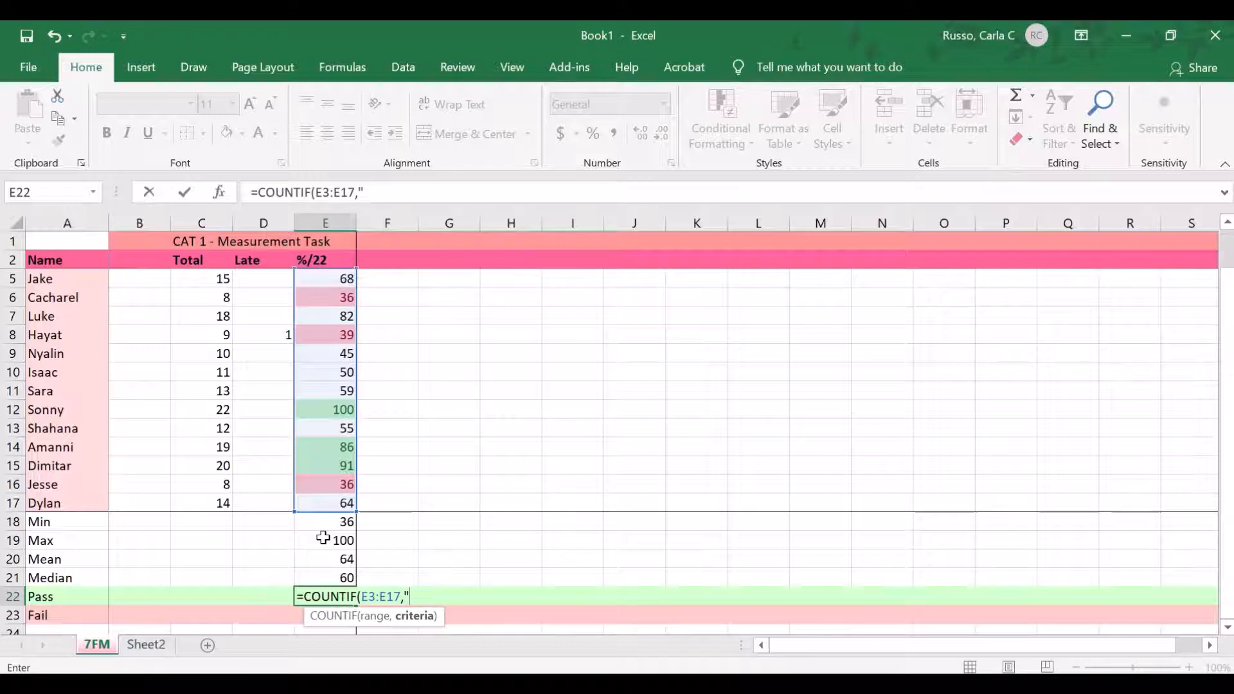
pyautogui.write('=50)')
pyautogui.press('Return')
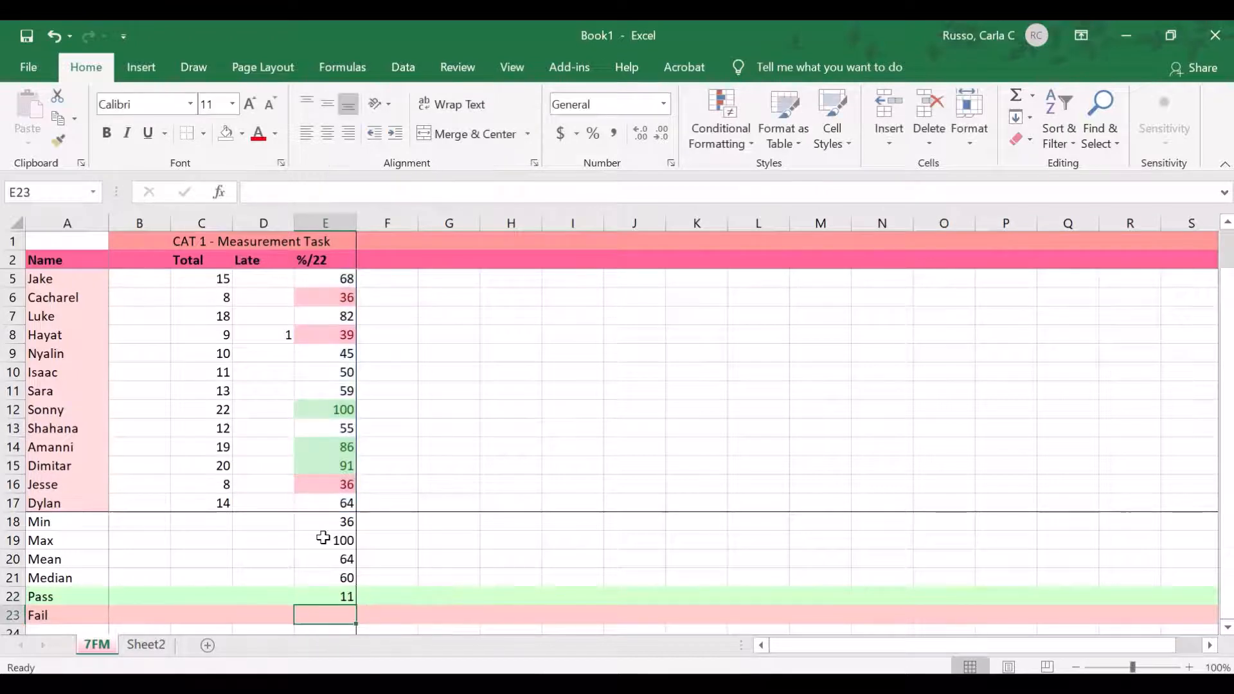
# Step: Count the failing students in E23 with COUNTIF over E3:E17 using the criterion "<50"
pyautogui.write('=COUNTIF(')
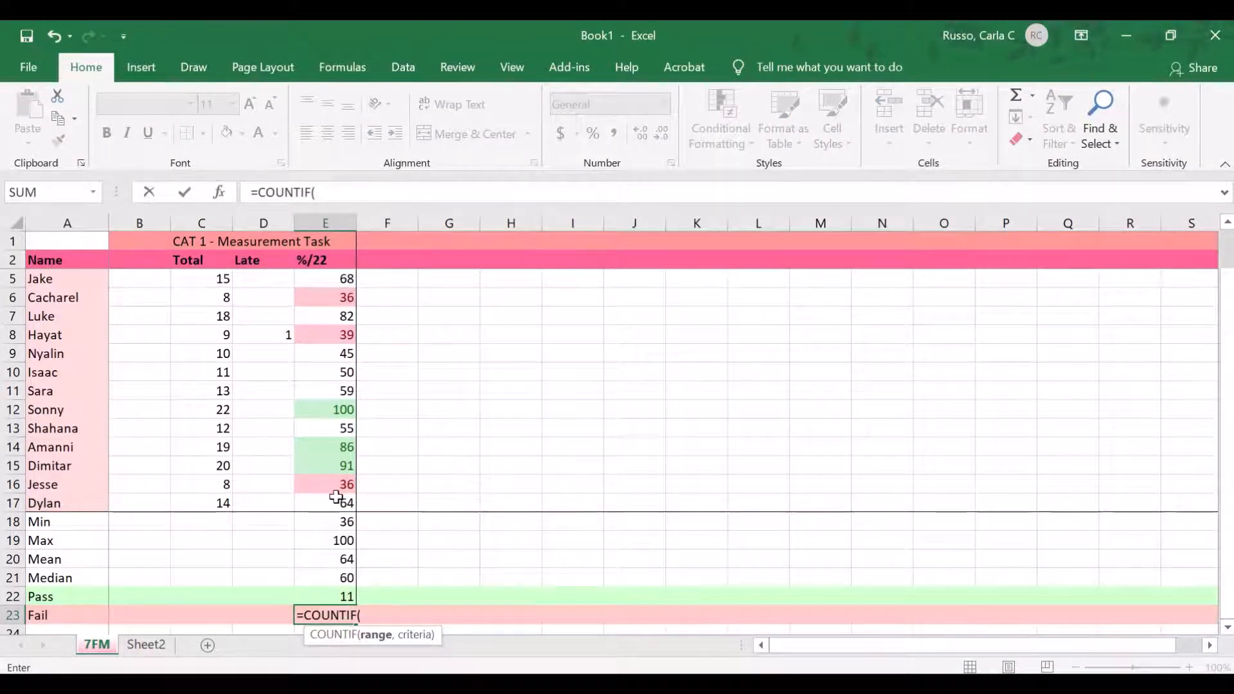
pyautogui.scroll(-1, 336, 499)
pyautogui.scroll(2, 336, 402)
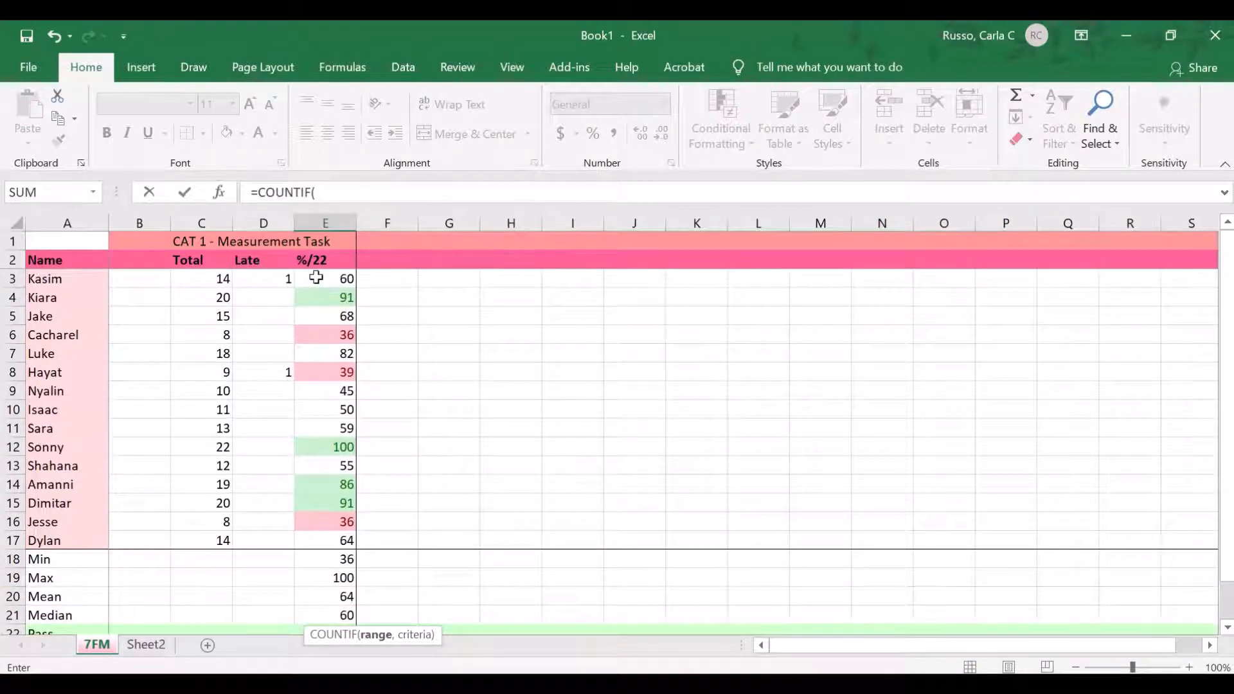
pyautogui.moveTo(317, 276); pyautogui.dragTo(322, 549)
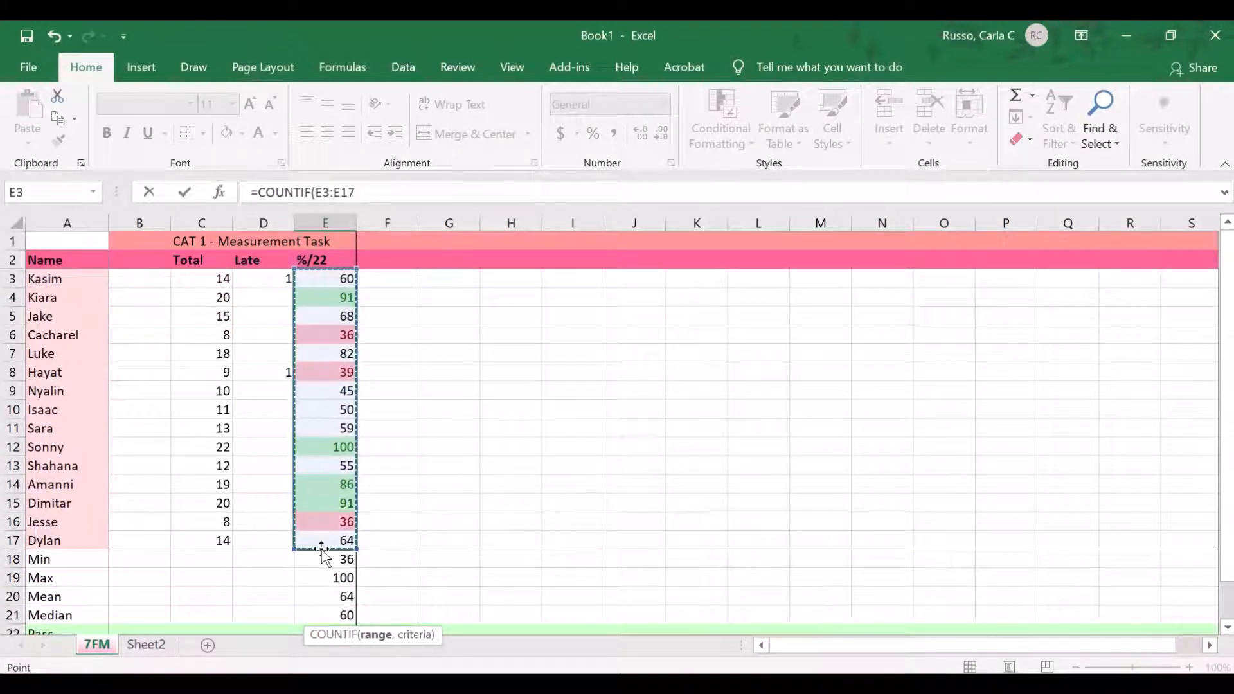
pyautogui.write(',')
pyautogui.scroll(-2, 322, 548)
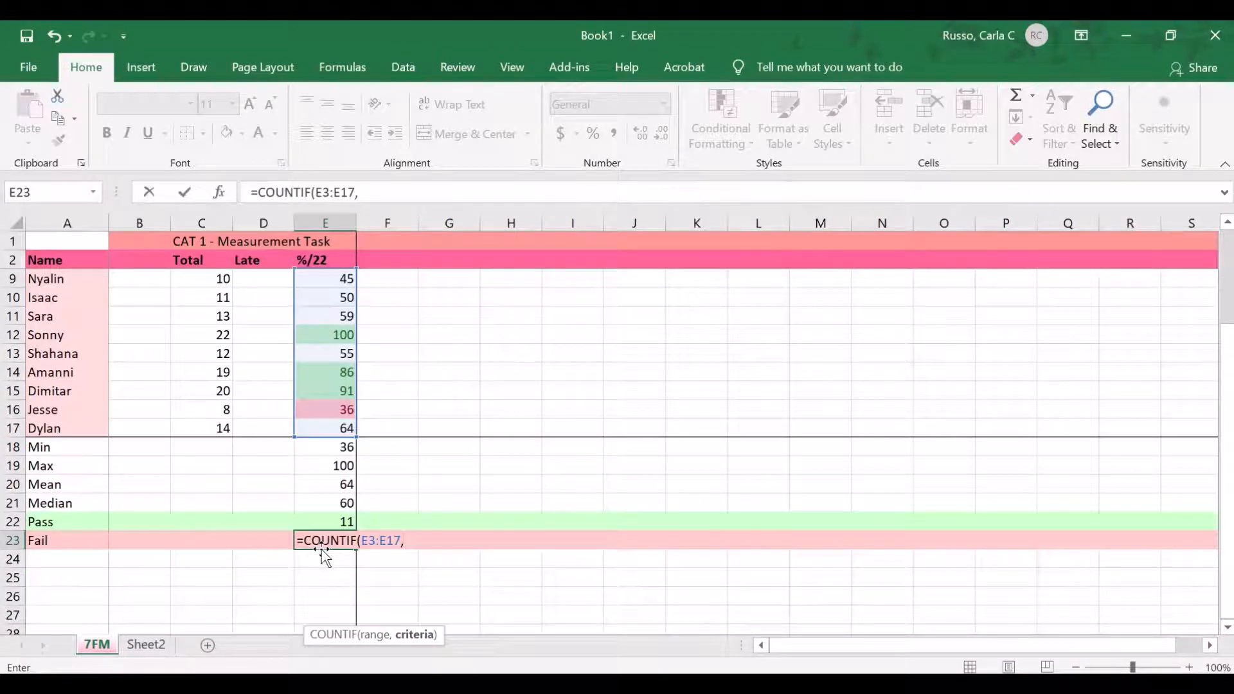
pyautogui.write('"<5')
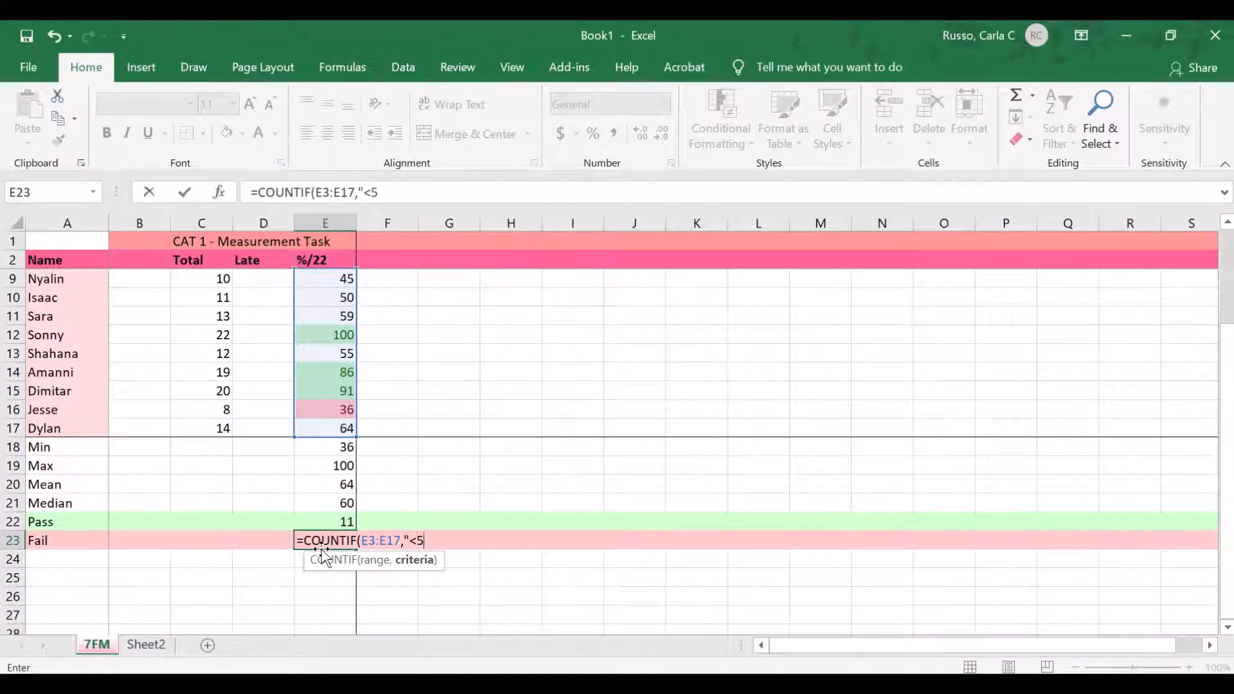
pyautogui.write('0")')
pyautogui.press('Return')
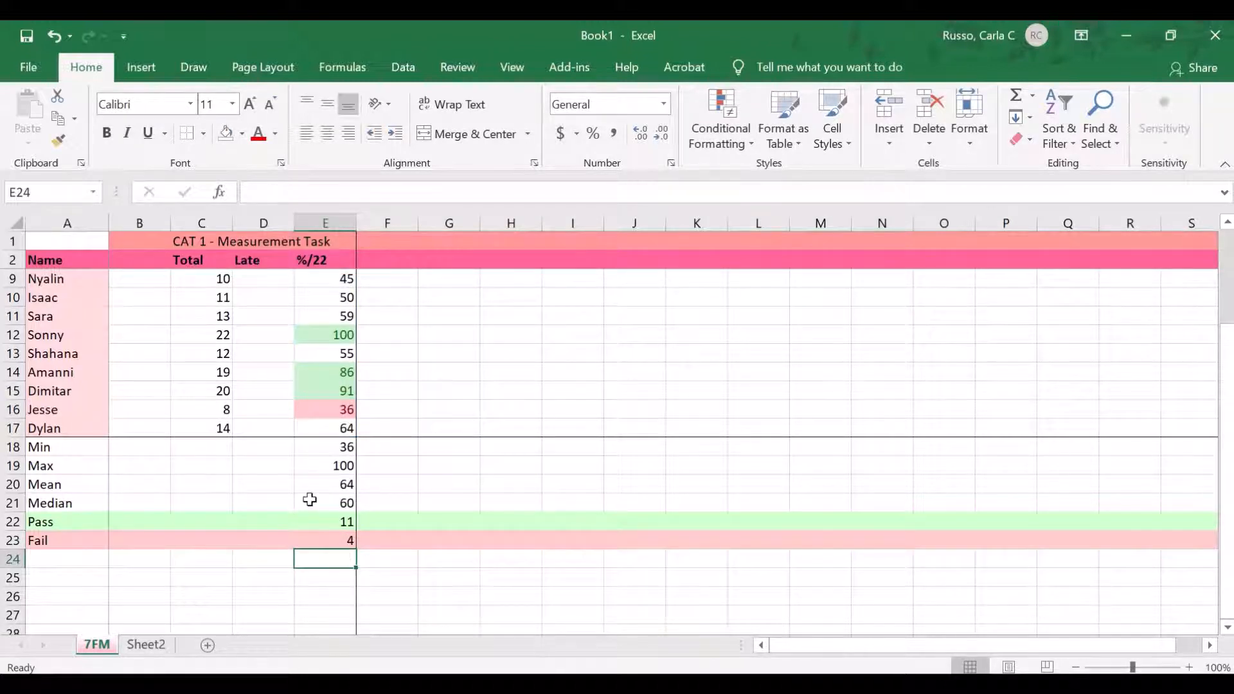
# Step: Enter the second assessment's title "CAT 2 - Statistics Test" in E1, beside the CAT 1 heading
pyautogui.scroll(2, 319, 527)
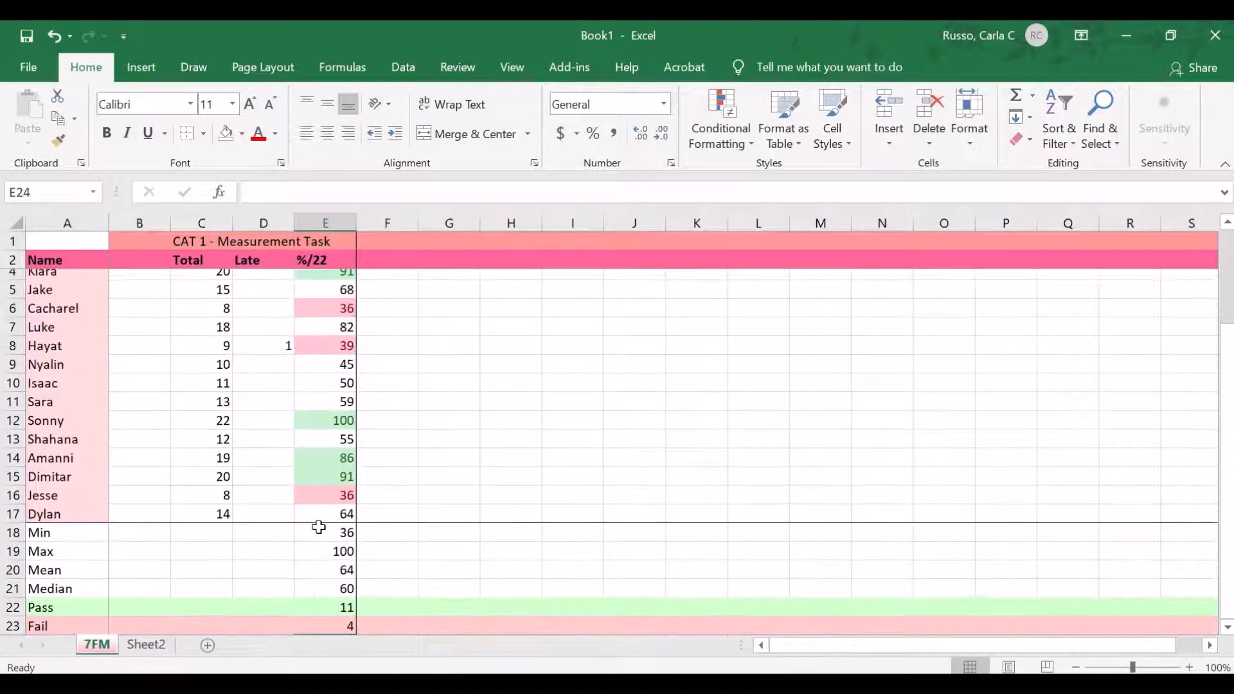
pyautogui.scroll(1, 319, 525)
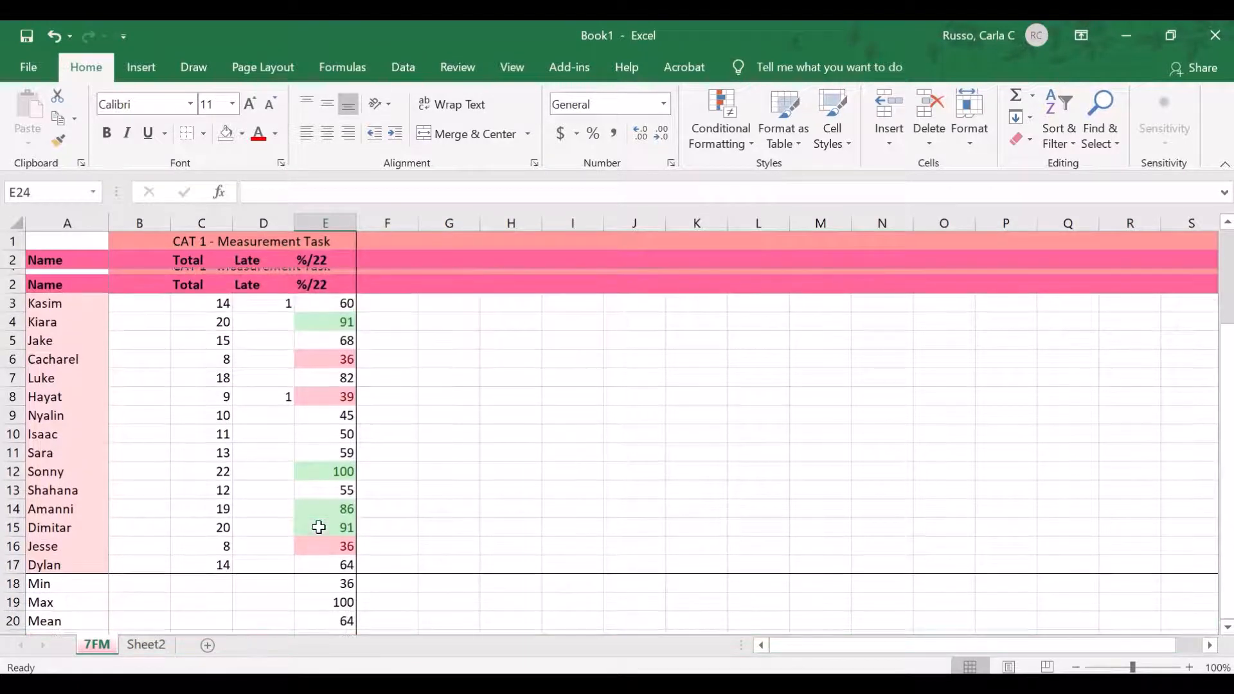
pyautogui.click(313, 241)
pyautogui.write('CA')
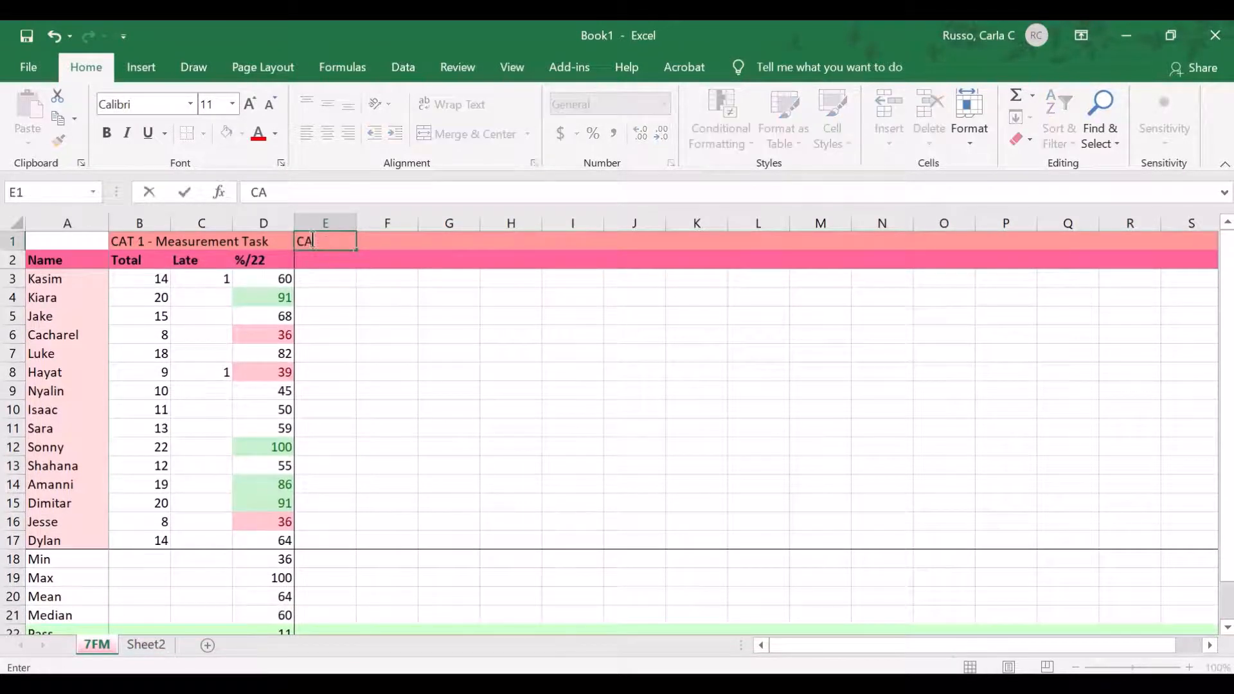
pyautogui.write('T 2 - Statistics Test')
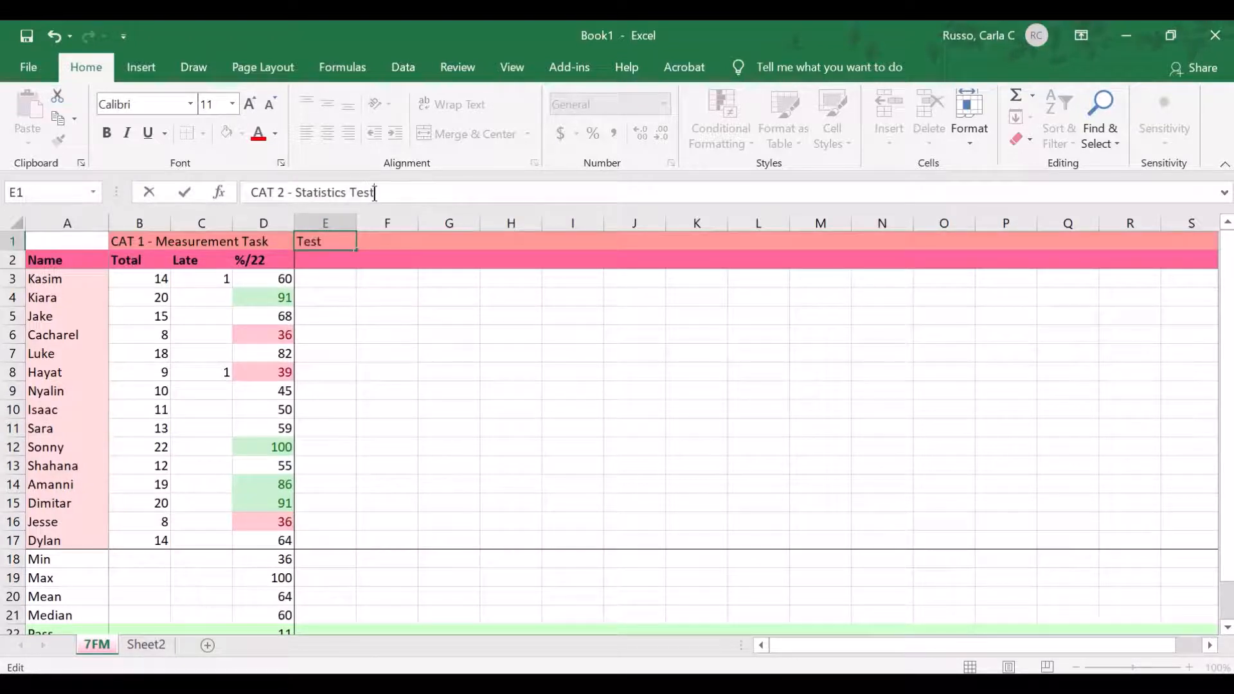
pyautogui.press('Return')
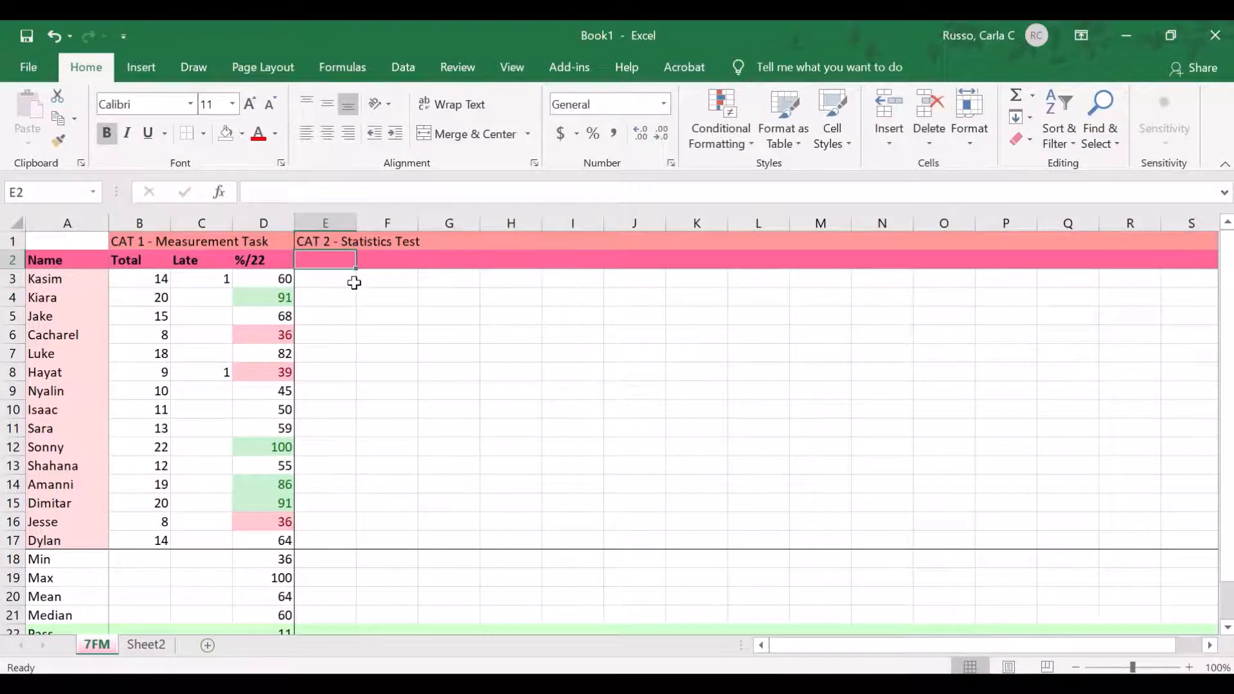
# Step: Enter the column headers MC, SA, ER and % in cells E2 to H2 under the CAT 2 title
pyautogui.write('MC')
pyautogui.press('Tab')
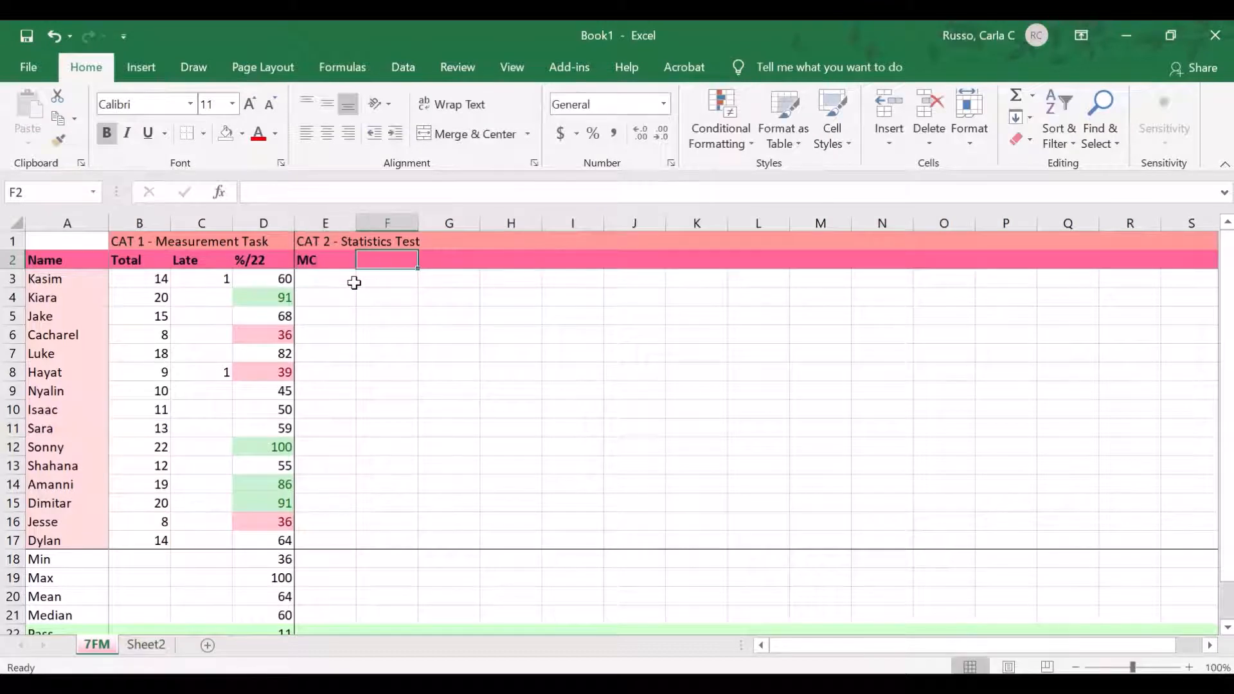
pyautogui.write('SA')
pyautogui.press('Tab')
pyautogui.write('ER')
pyautogui.press('Tab')
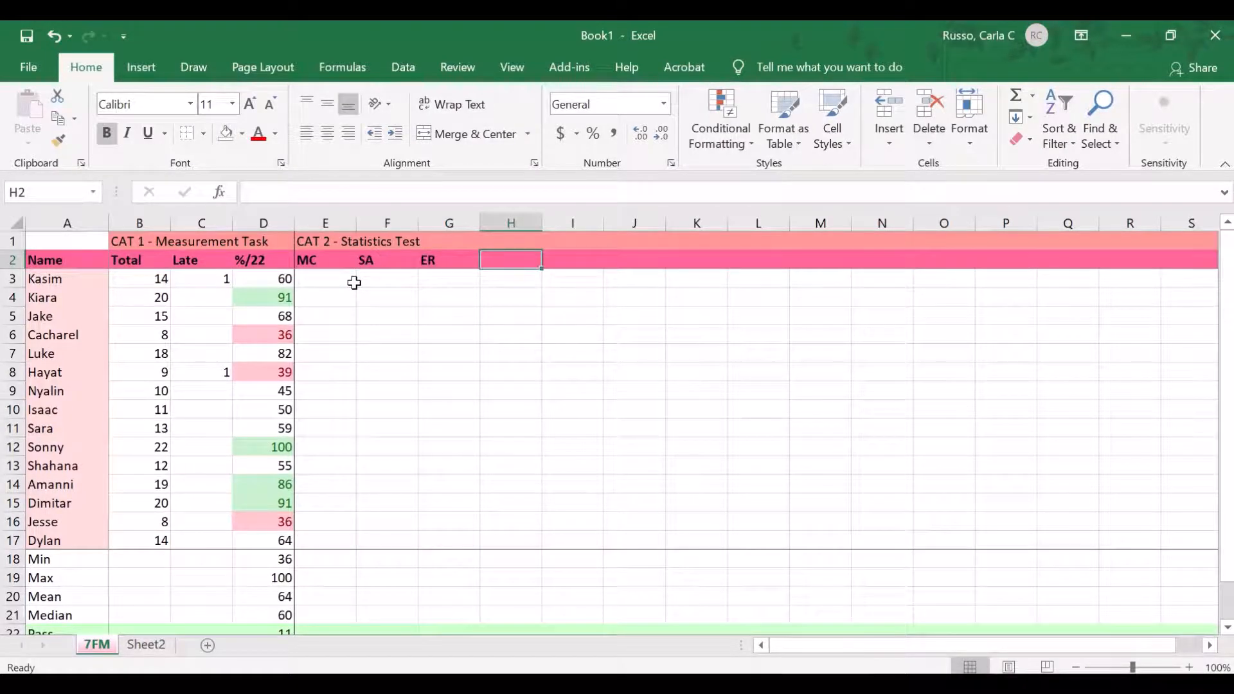
pyautogui.write('%')
# Step: Add a border along the right edge of column H and select E3, the first MC score cell
pyautogui.click(512, 222)
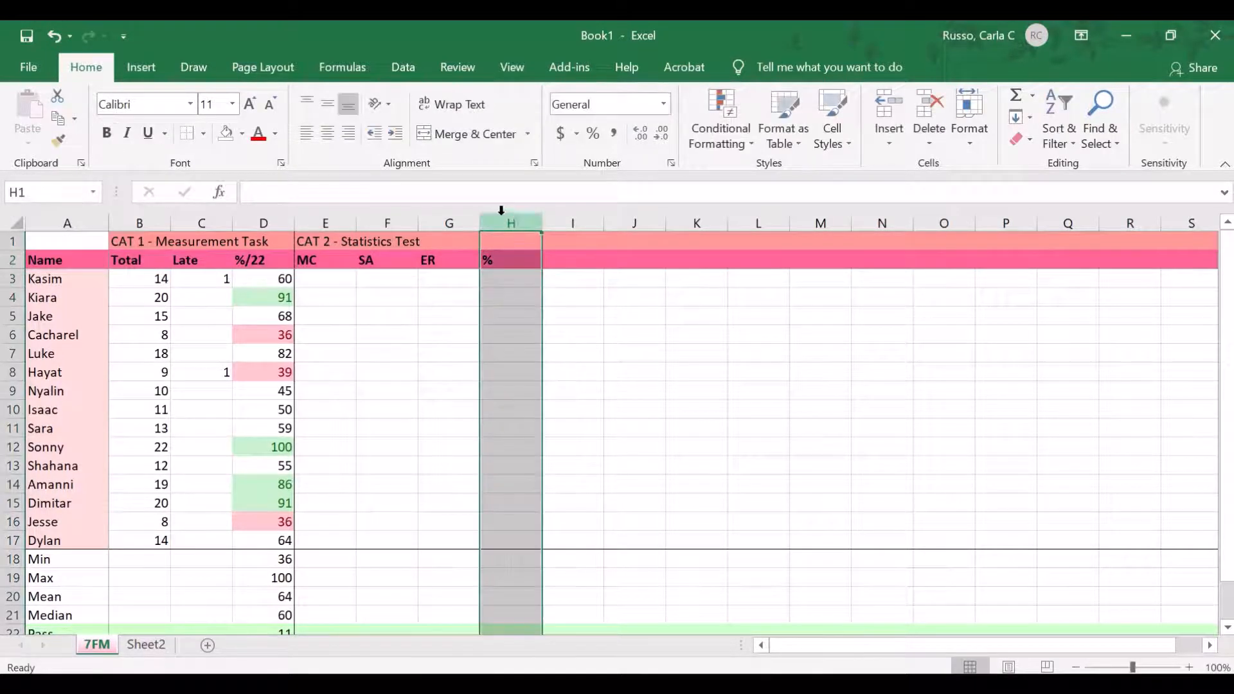
pyautogui.click(191, 138)
pyautogui.click(490, 430)
pyautogui.click(318, 282)
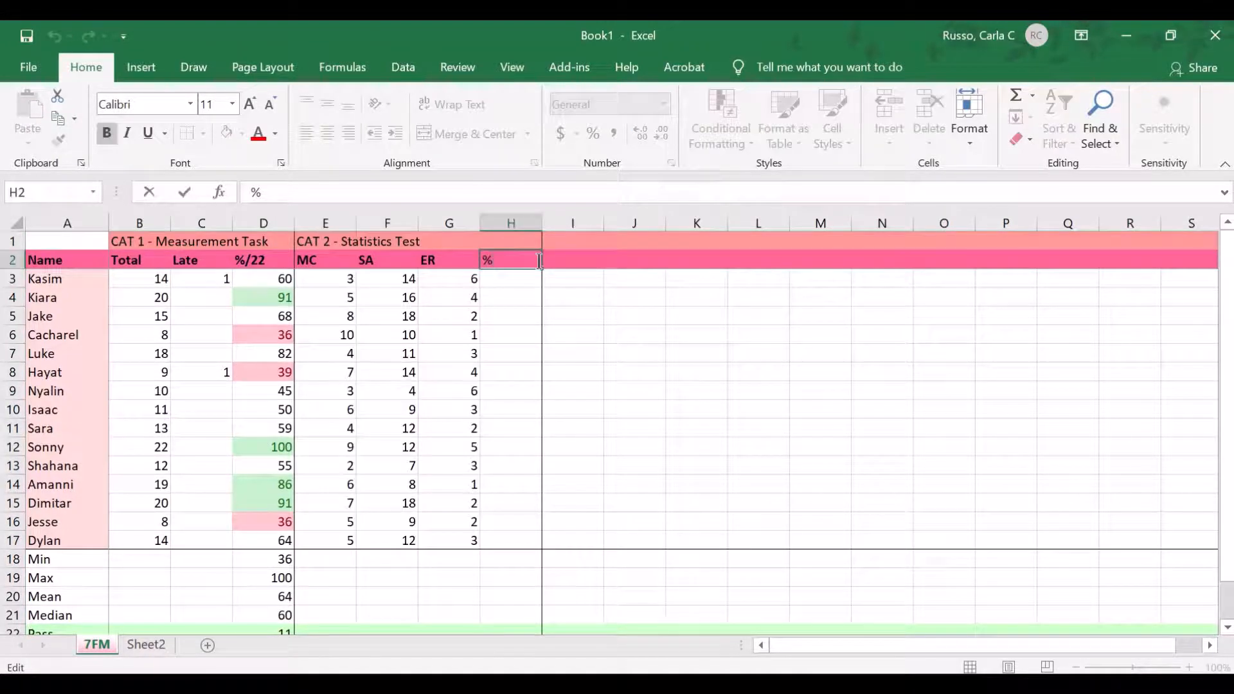
# Step: Extend the CAT 2 percentage header in H2 to read %/31
pyautogui.doubleClick(540, 260)
pyautogui.write('/31')
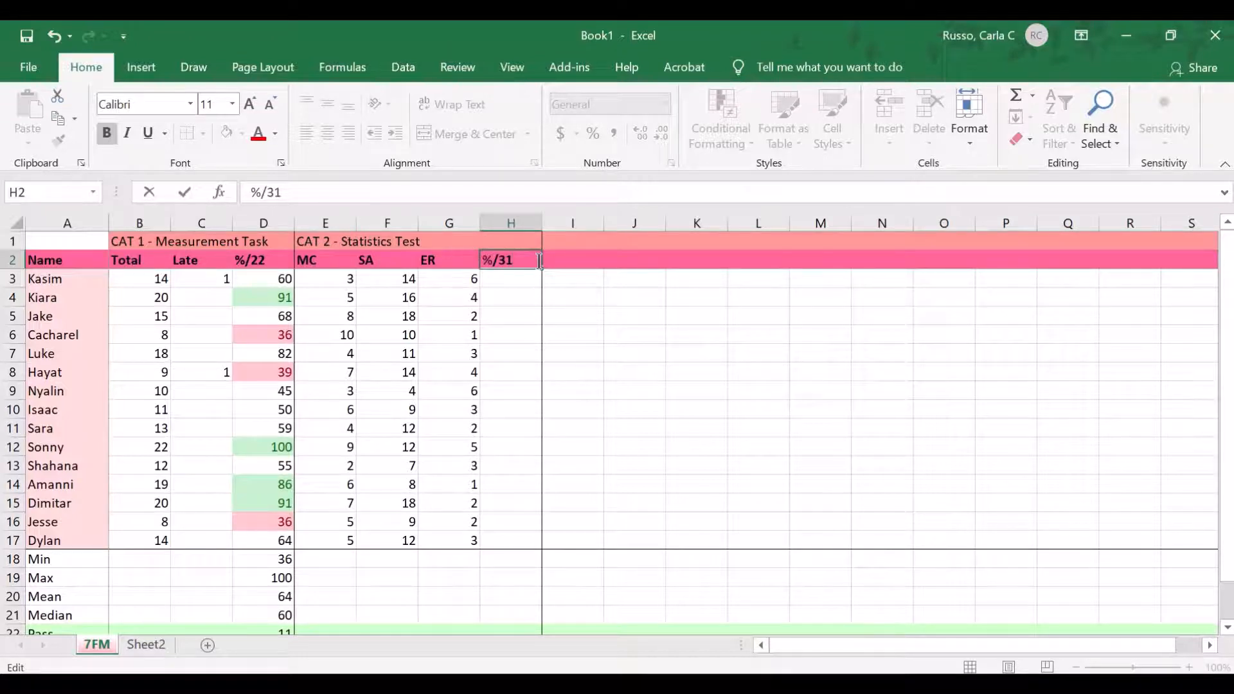
pyautogui.press('Return')
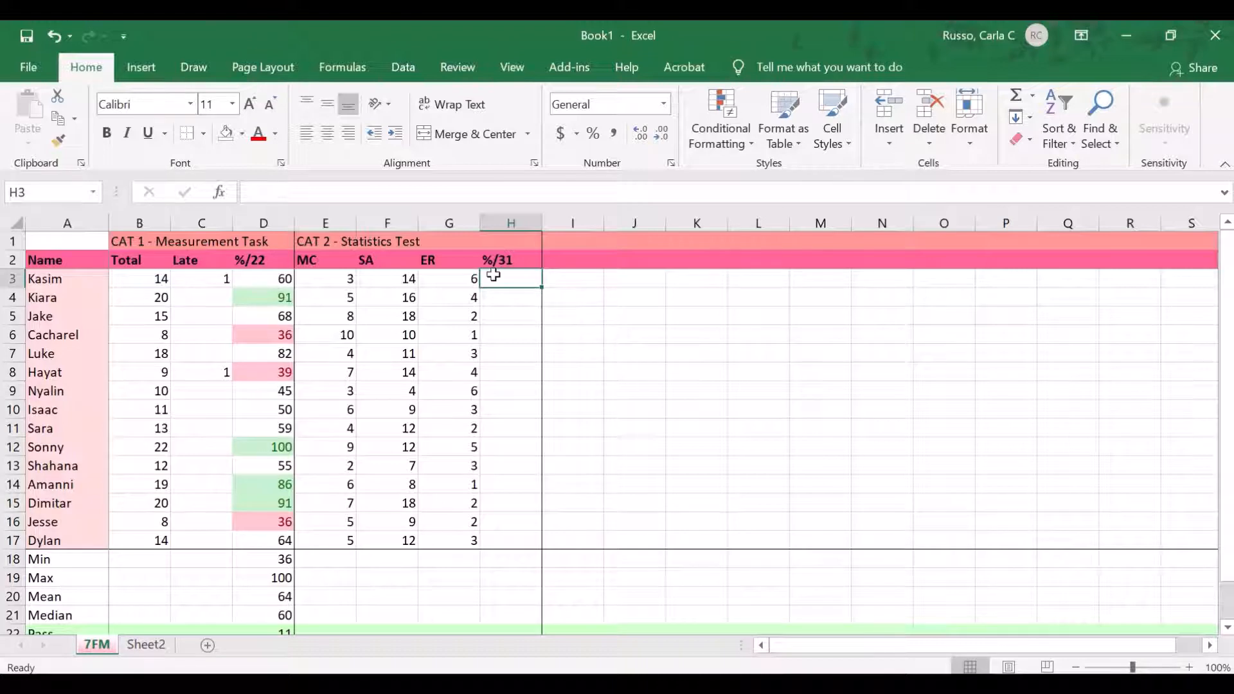
# Step: Enter the formula =SUM(E3:G3)/31*100 in H3 to calculate the first student's CAT 2 percentage
pyautogui.write('=')
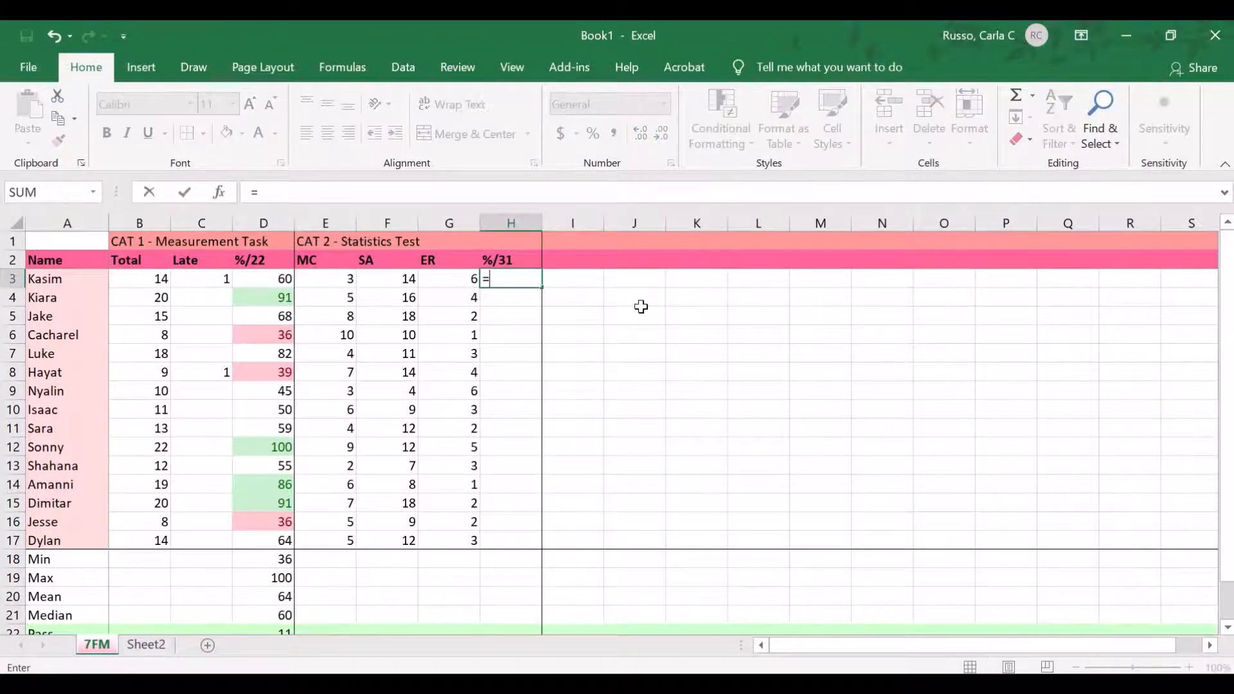
pyautogui.write('SUM(E')
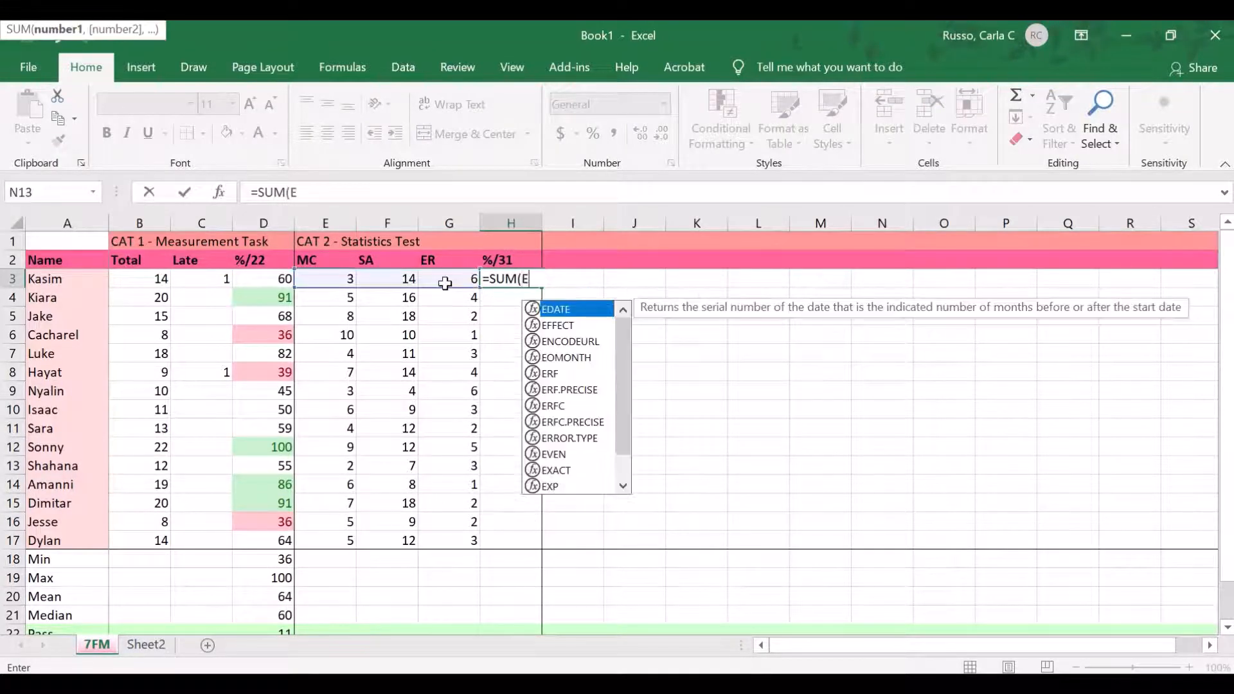
pyautogui.write('3:')
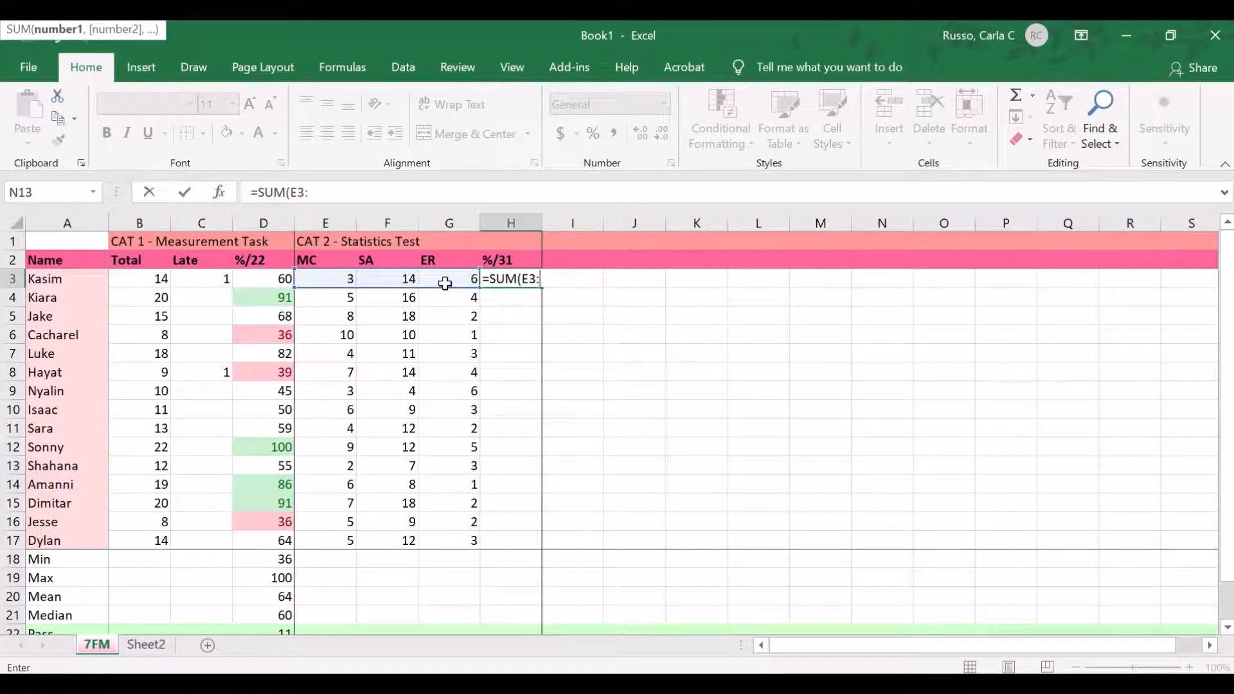
pyautogui.write('G3)/31')
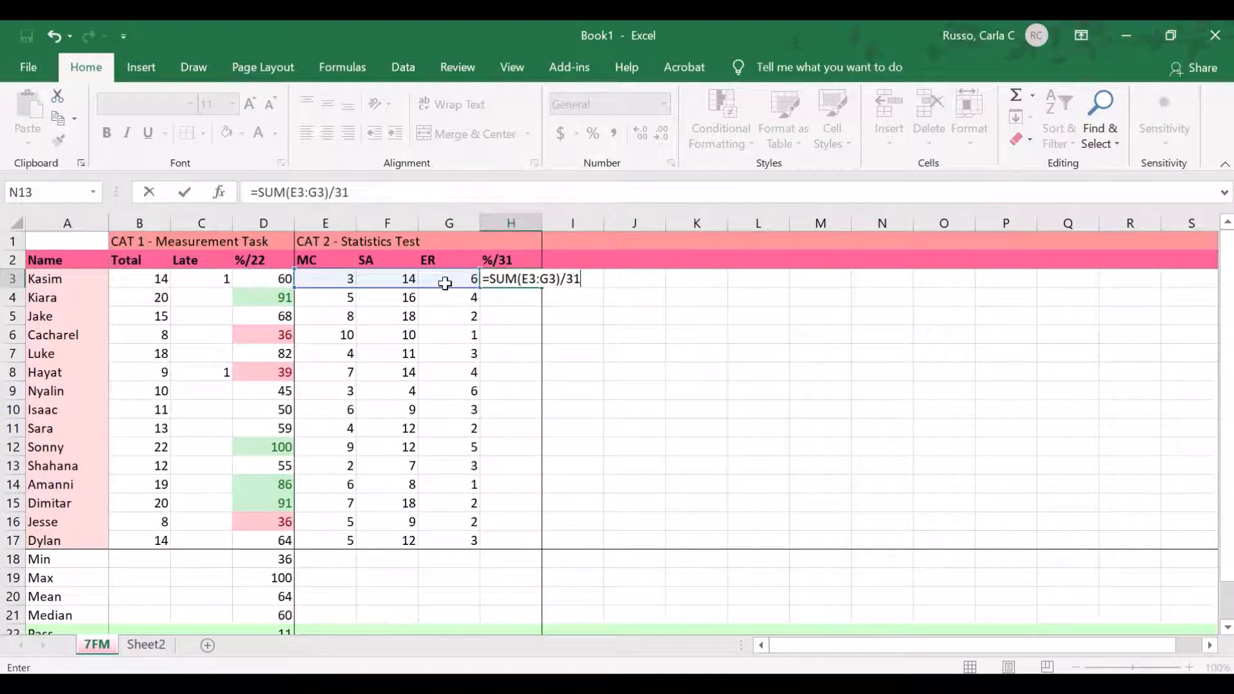
pyautogui.write('*100')
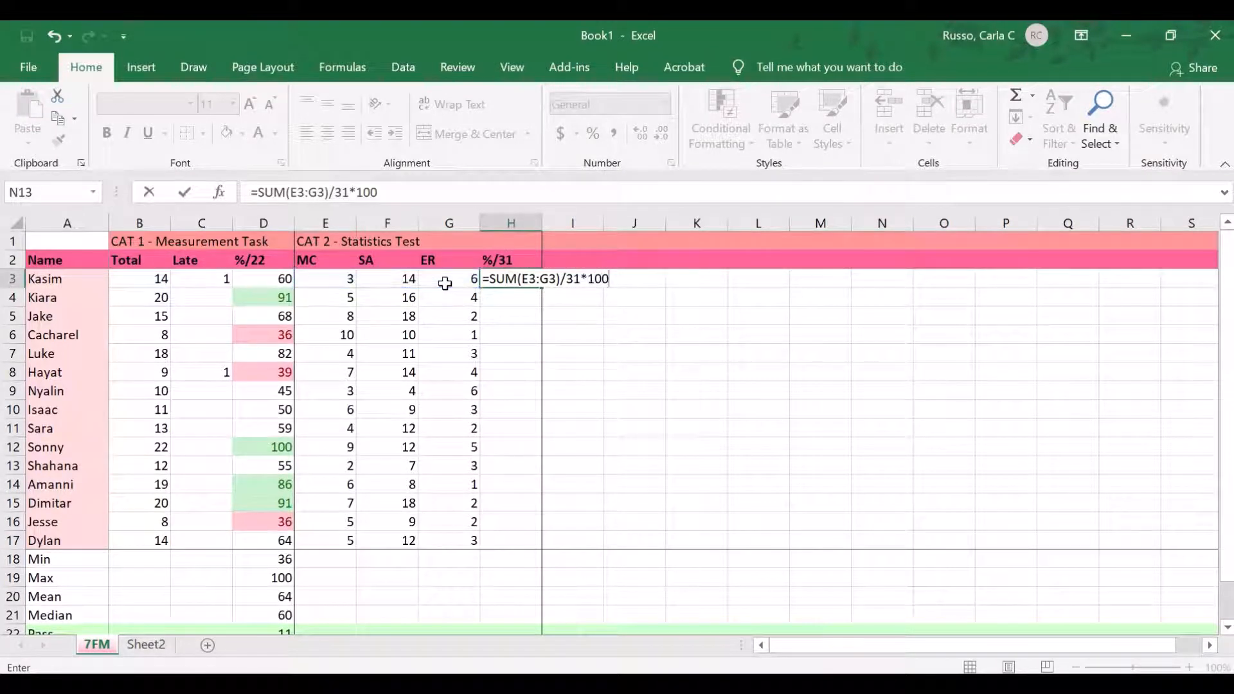
pyautogui.hotkey('ctrl', 'Return')
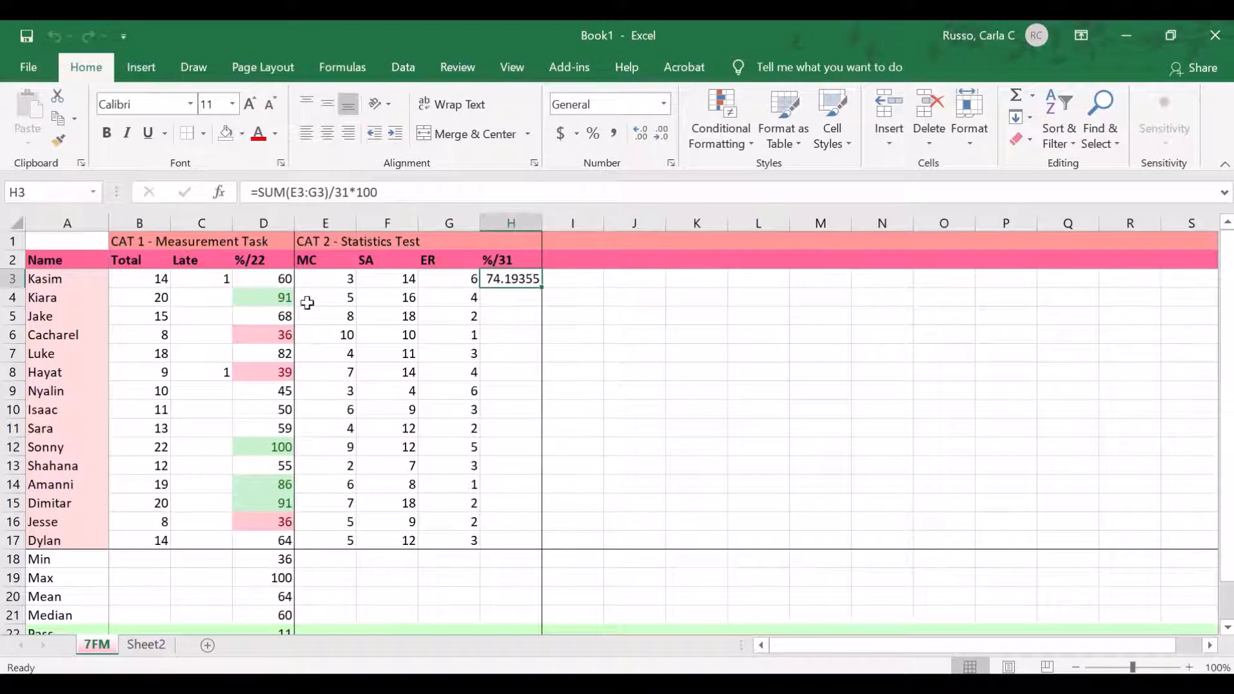
# Step: Copy the formatting of D3 onto H3 and fill the CAT 2 percentage formula down to H17
pyautogui.click(276, 281)
pyautogui.click(48, 141)
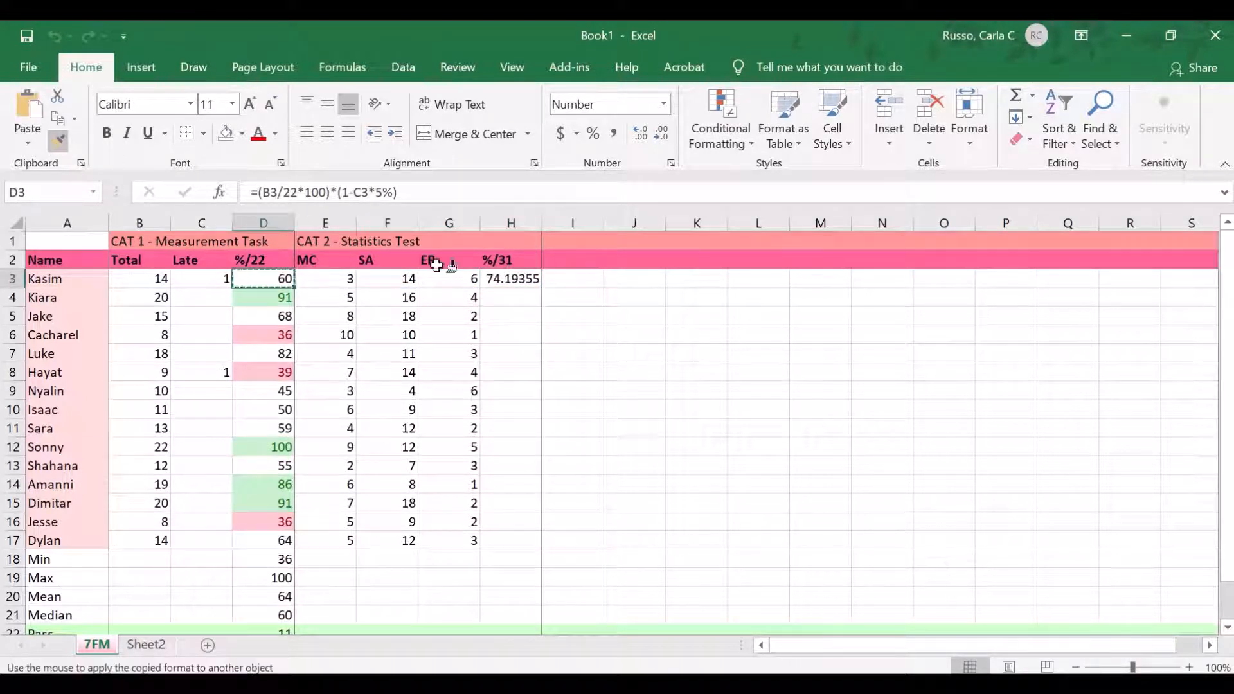
pyautogui.click(511, 279)
pyautogui.moveTo(541, 288); pyautogui.dragTo(539, 549)
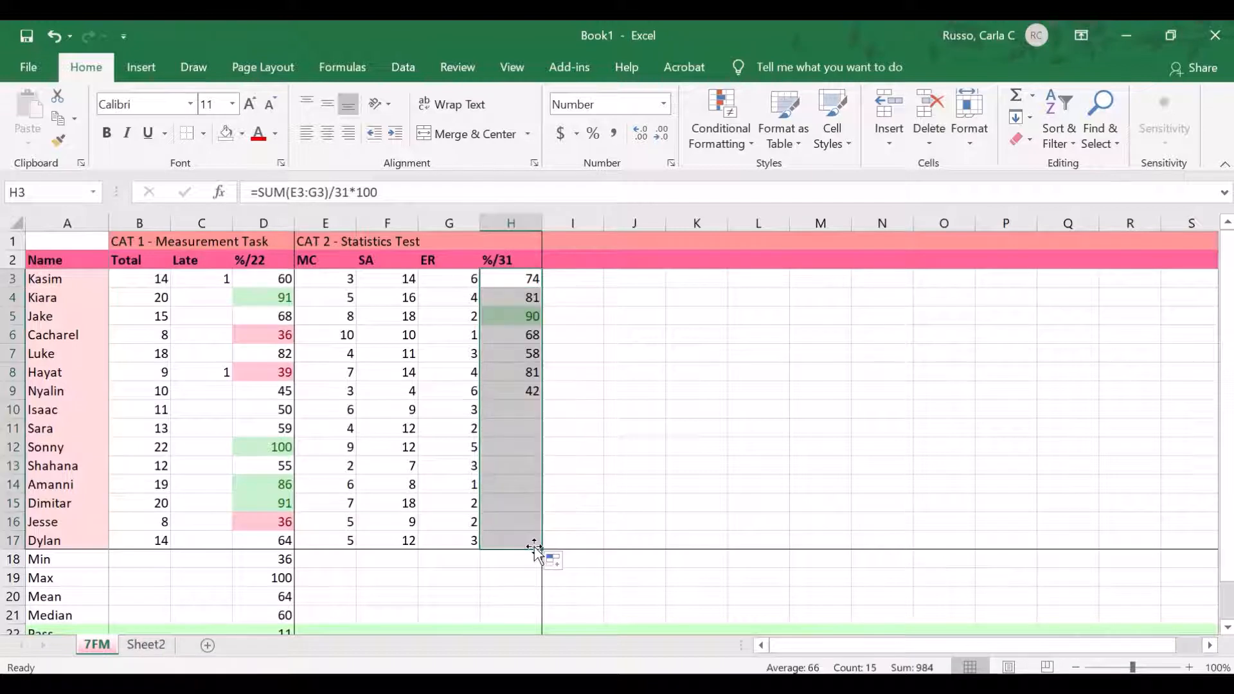
pyautogui.click(597, 541)
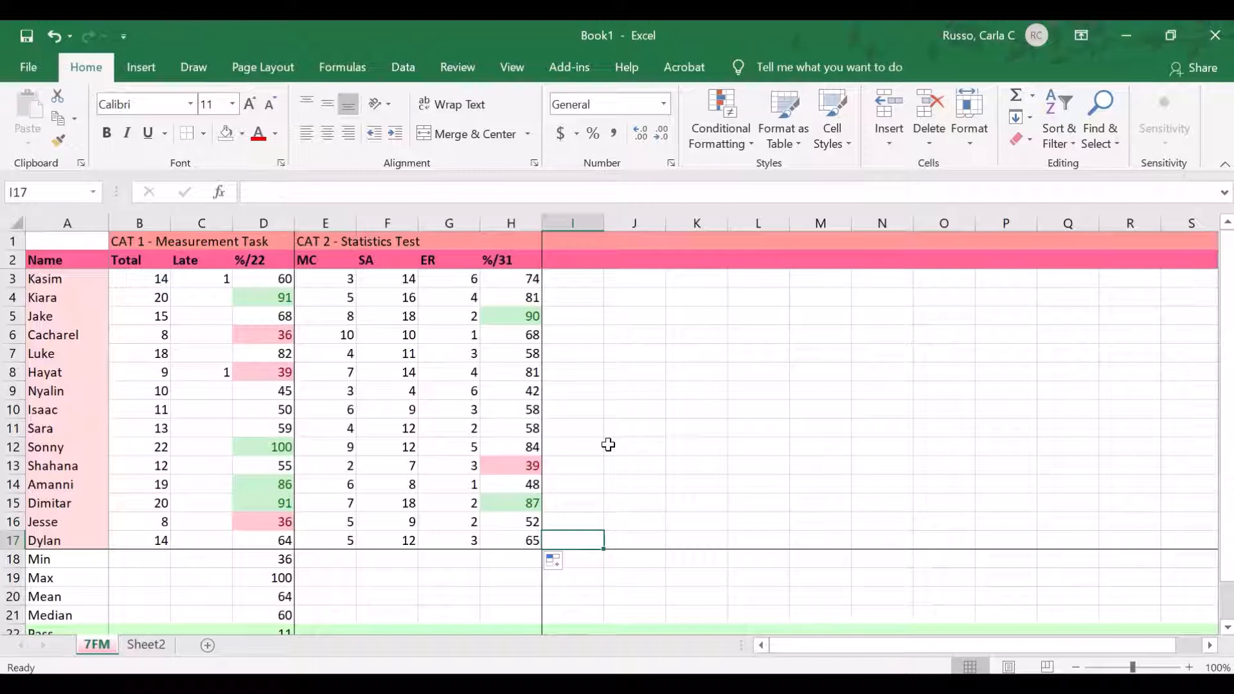
# Step: Copy the CAT 1 summary formulas from Min to Fail in D18:D23 into H18:H23 for CAT 2
pyautogui.click(264, 560)
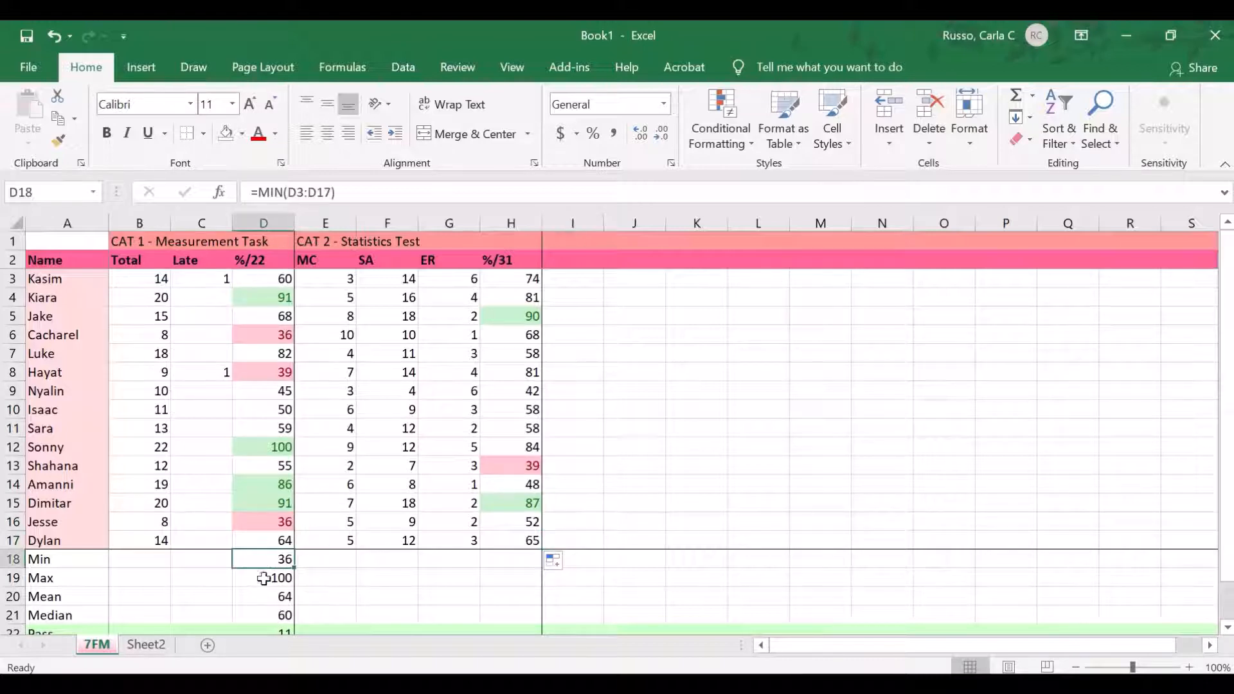
pyautogui.moveTo(264, 578)
pyautogui.mouseDown()
pyautogui.moveTo(267, 643)
pyautogui.moveTo(263, 596)
pyautogui.mouseUp()
pyautogui.hotkey('ctrl', 'c')
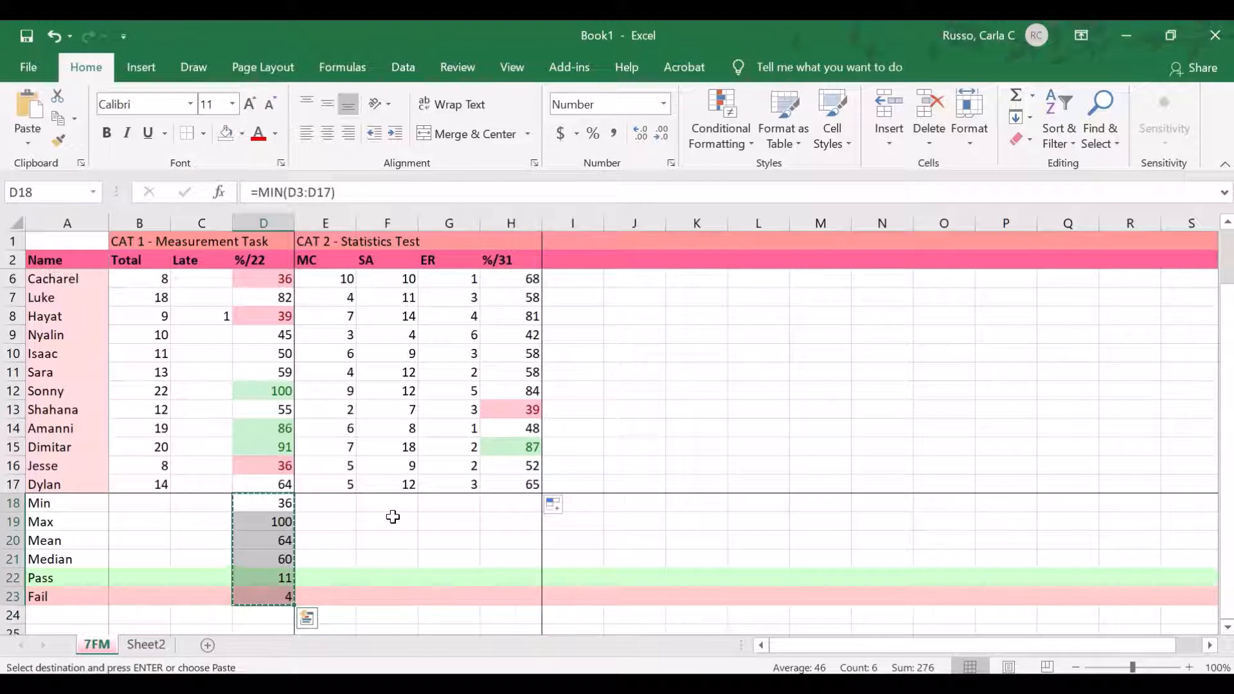
pyautogui.click(531, 513)
pyautogui.hotkey('ctrl', 'v')
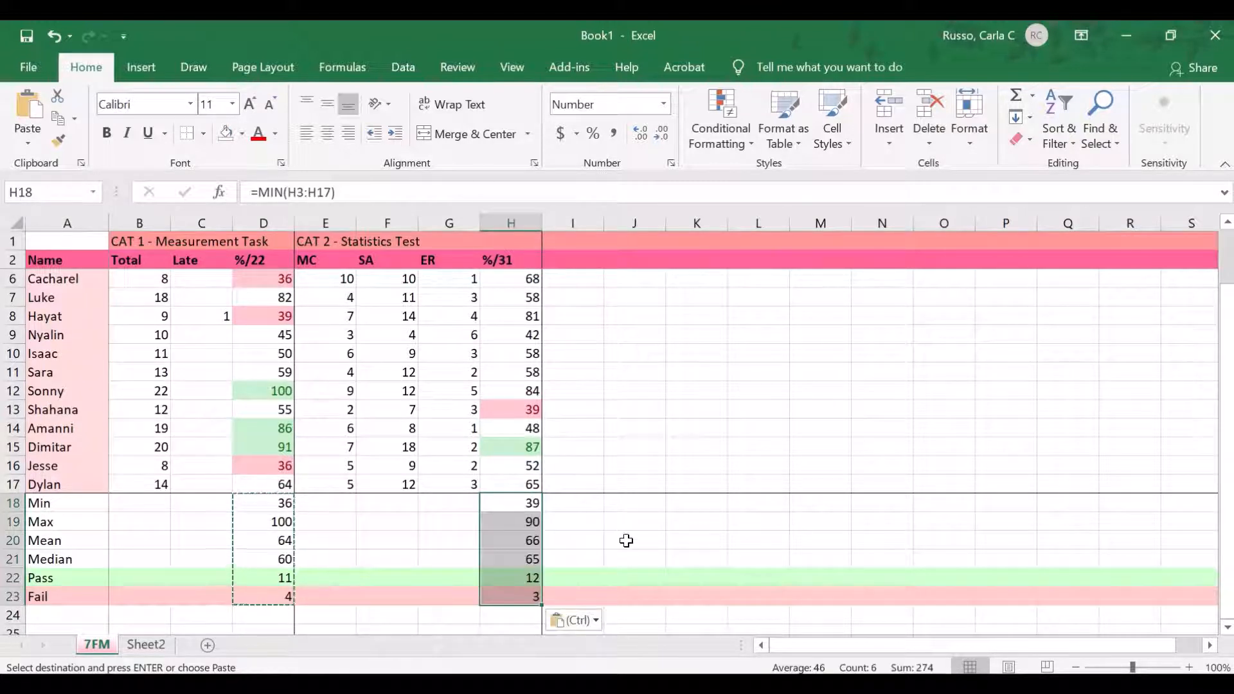
pyautogui.click(627, 541)
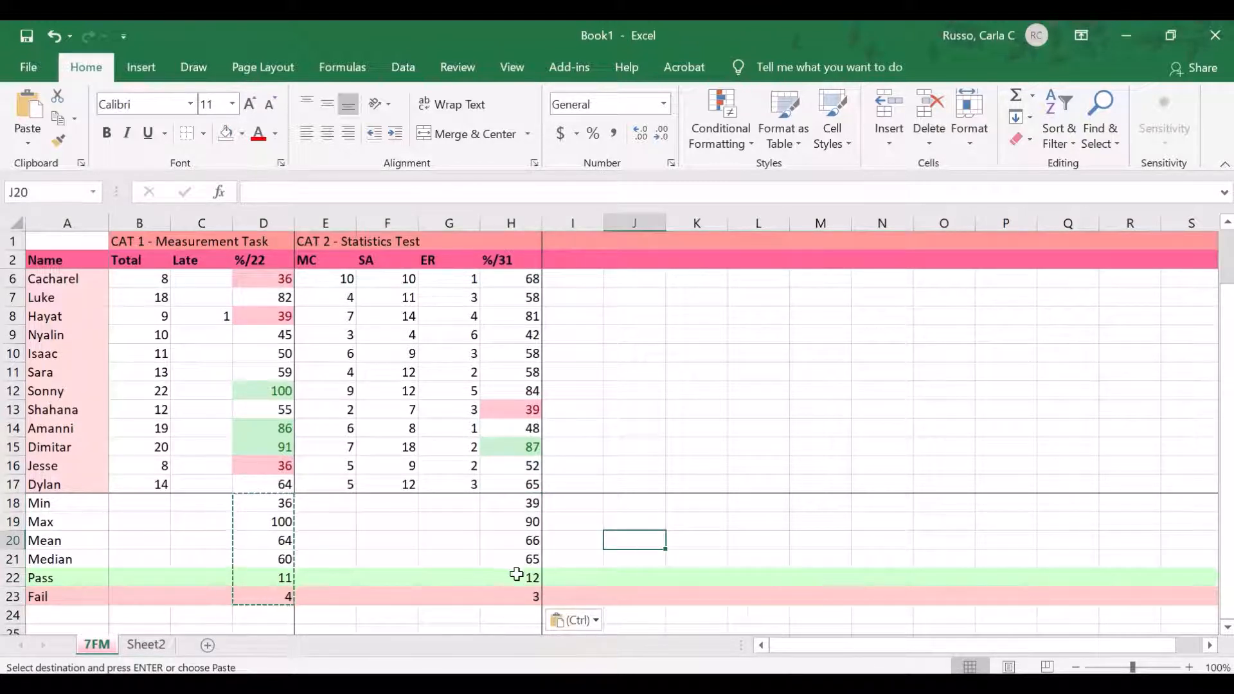
pyautogui.scroll(1, 514, 565)
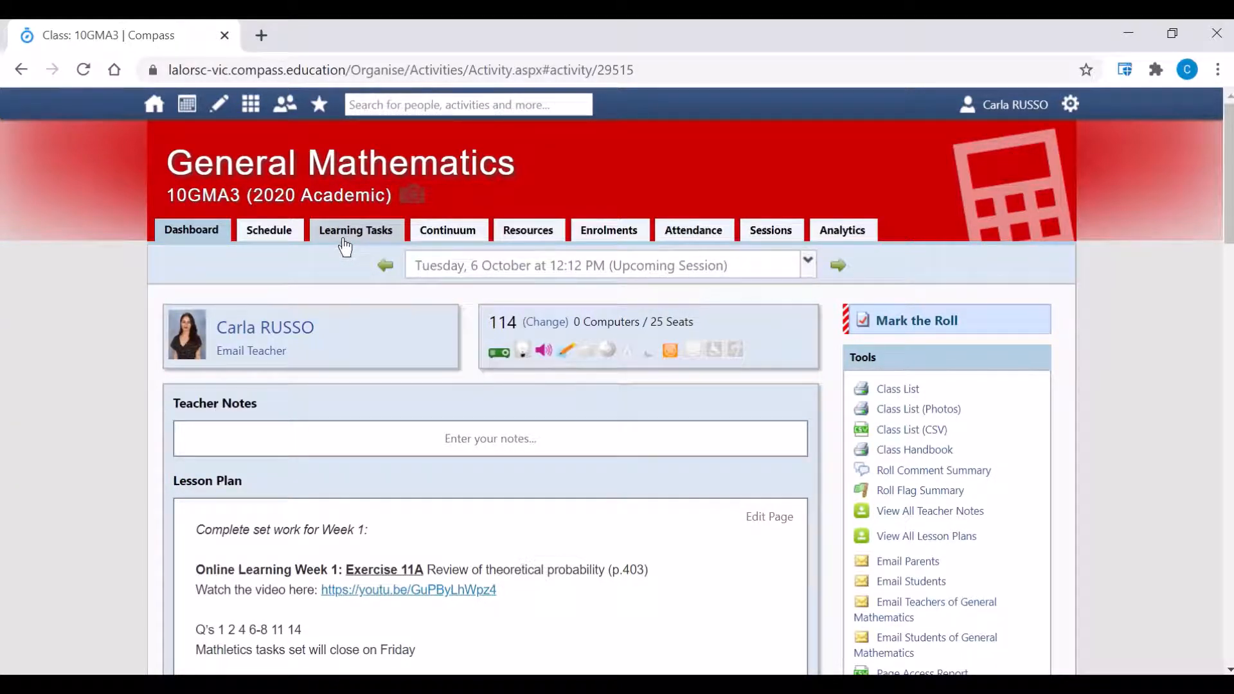
# Step: In Compass, export the 10GMA3 learning tasks grid and open the downloaded GridExport.csv in Excel
pyautogui.click(345, 244)
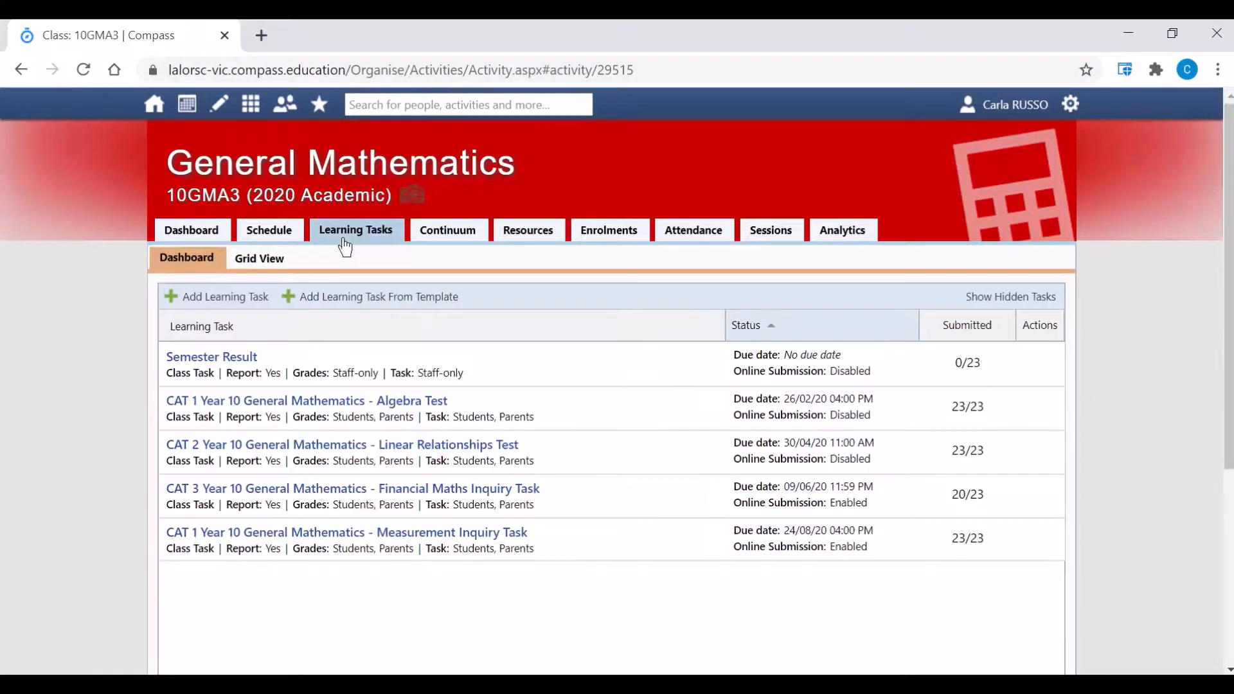
pyautogui.click(249, 261)
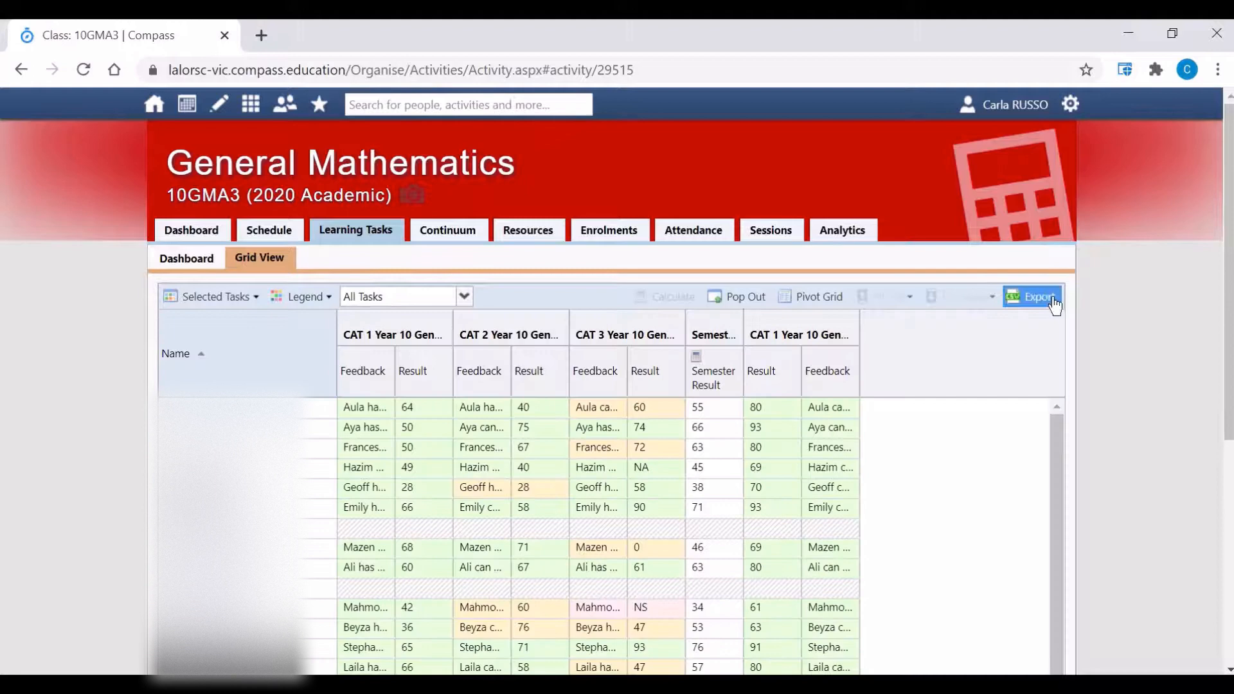
pyautogui.click(1054, 301)
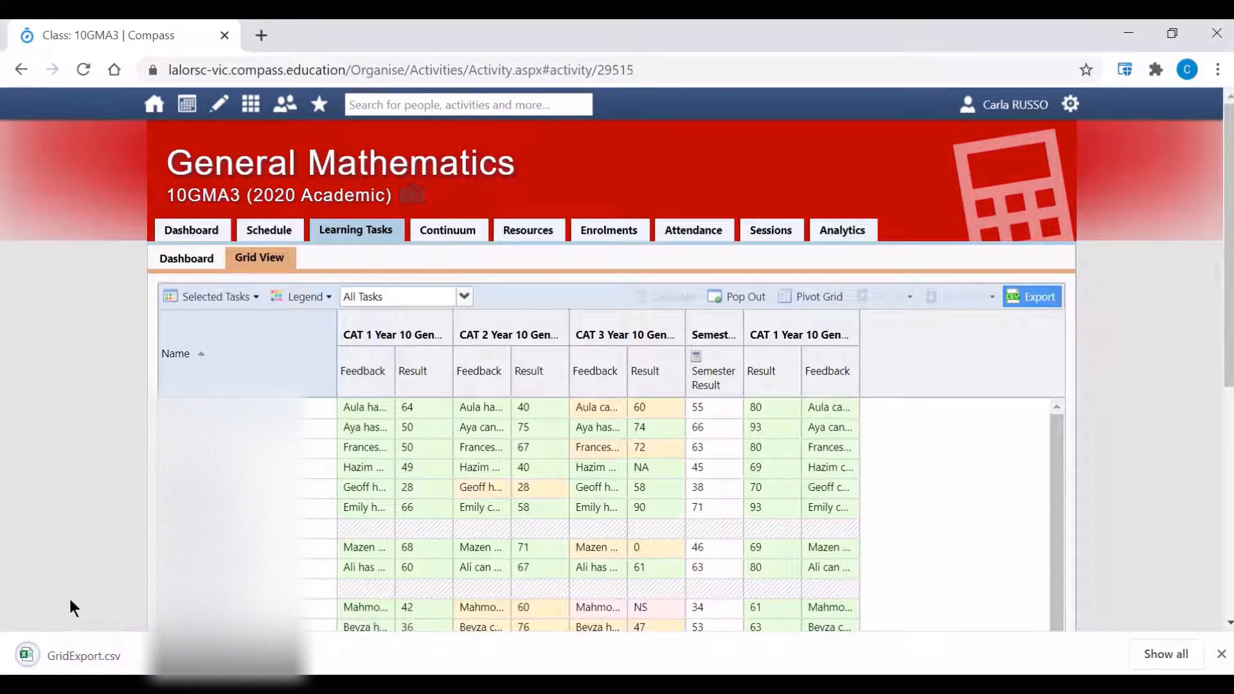
pyautogui.click(94, 653)
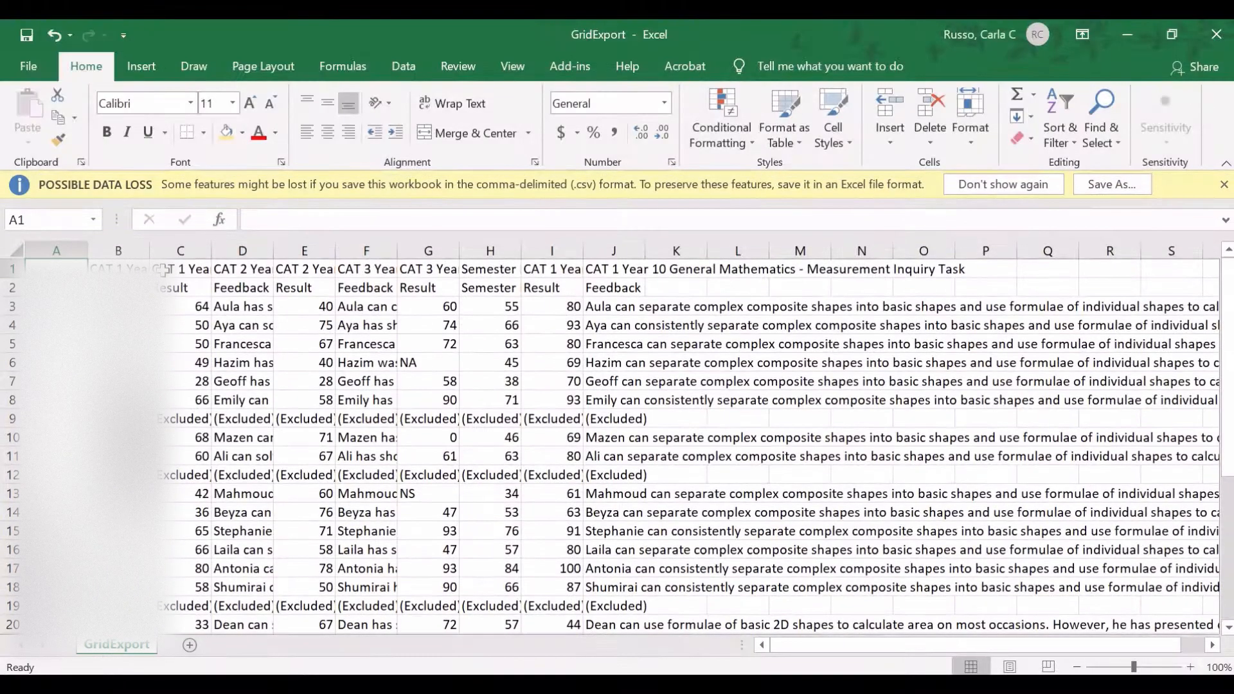
# Step: Delete the Feedback columns, the Measurement Inquiry Task columns and the excluded students' rows from the exported grid
pyautogui.click(107, 250)
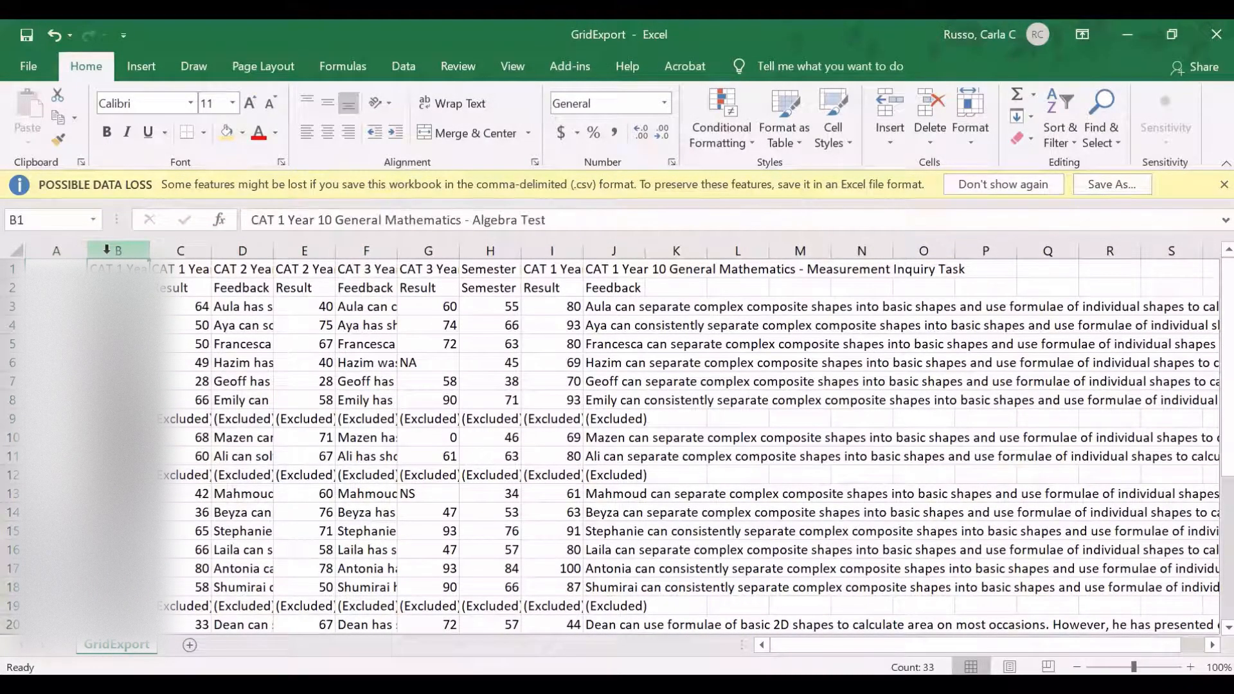
pyautogui.rightClick(107, 250)
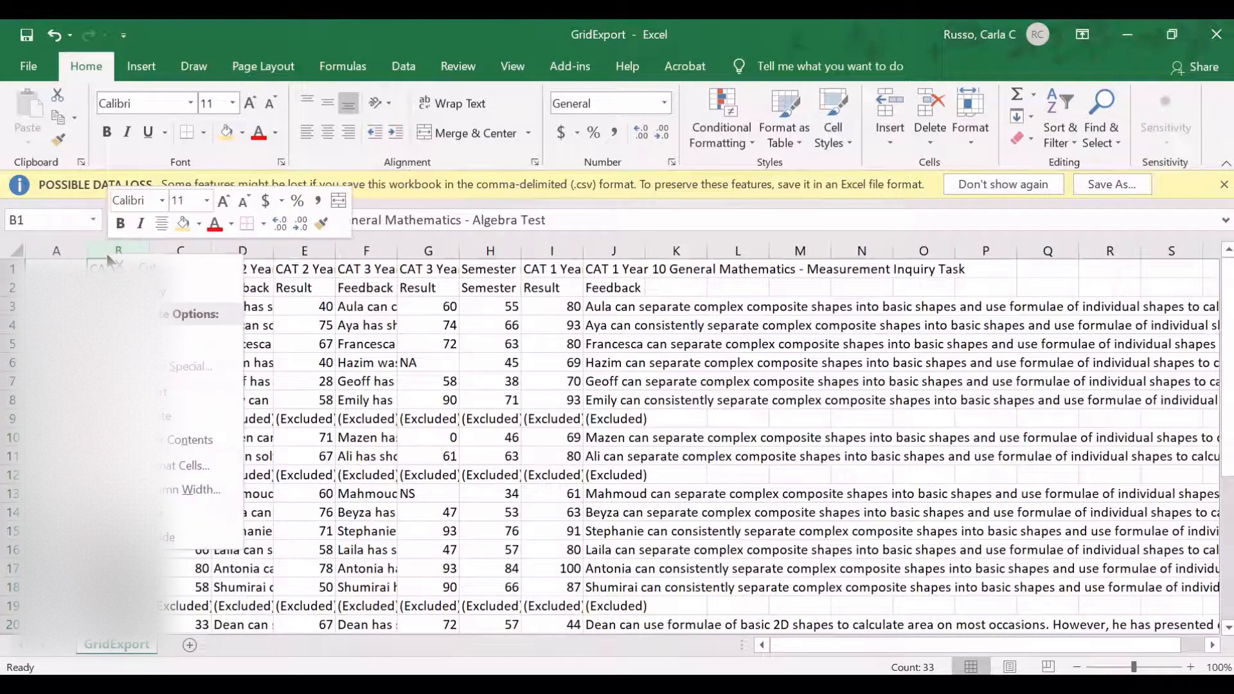
pyautogui.click(141, 421)
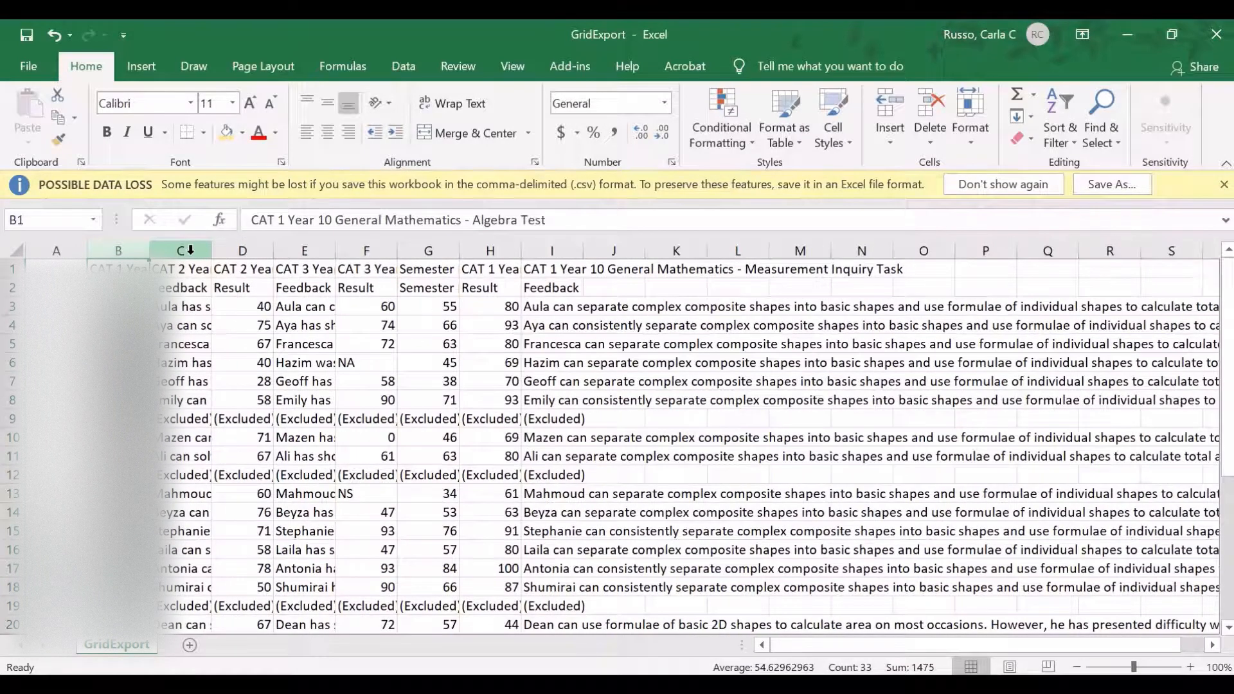
pyautogui.rightClick(191, 250)
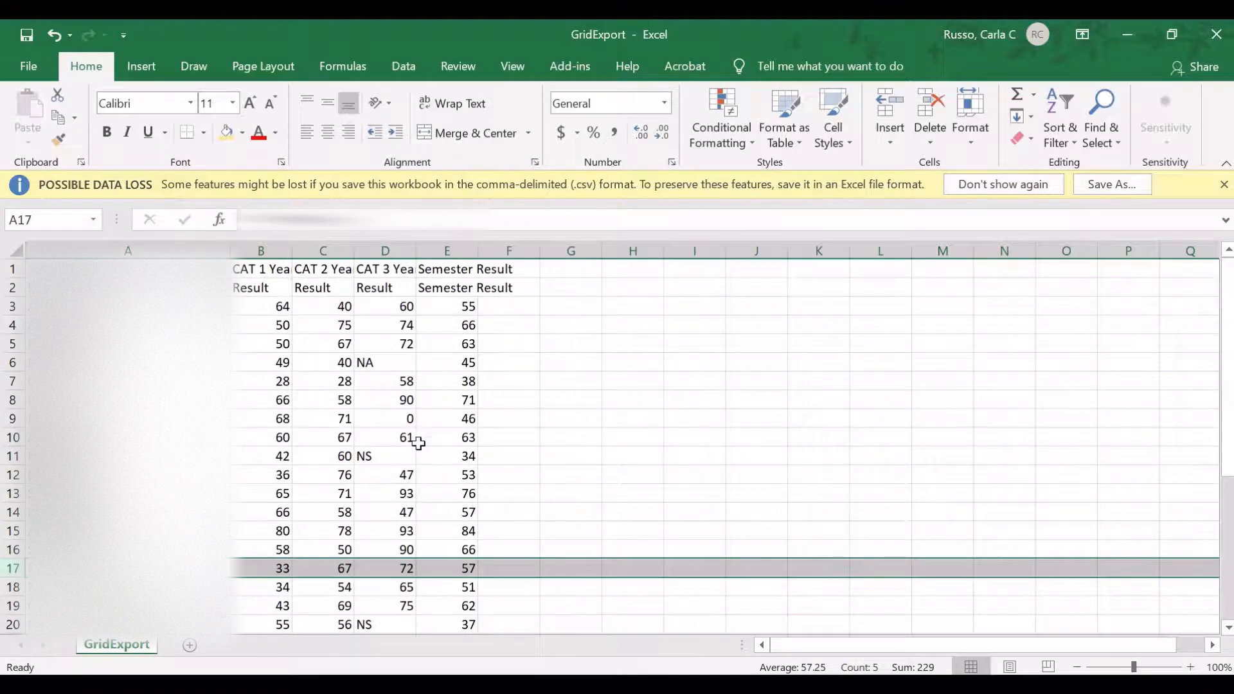
pyautogui.scroll(-4, 418, 443)
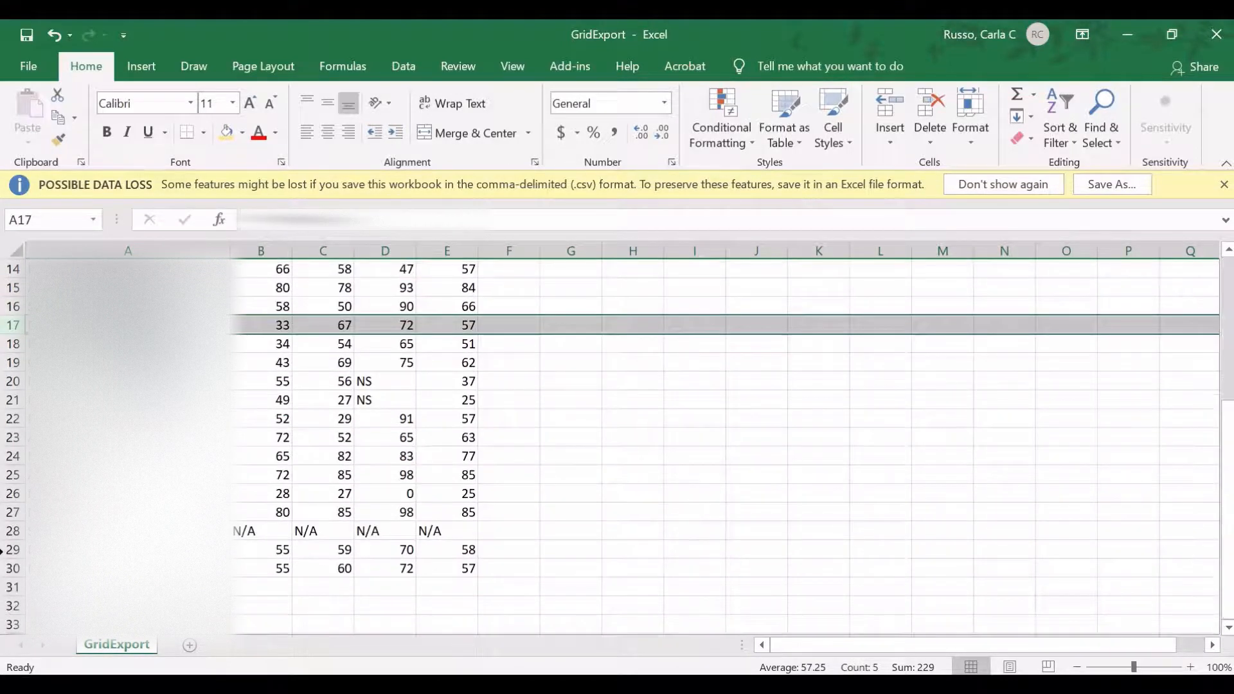
pyautogui.click(11, 493)
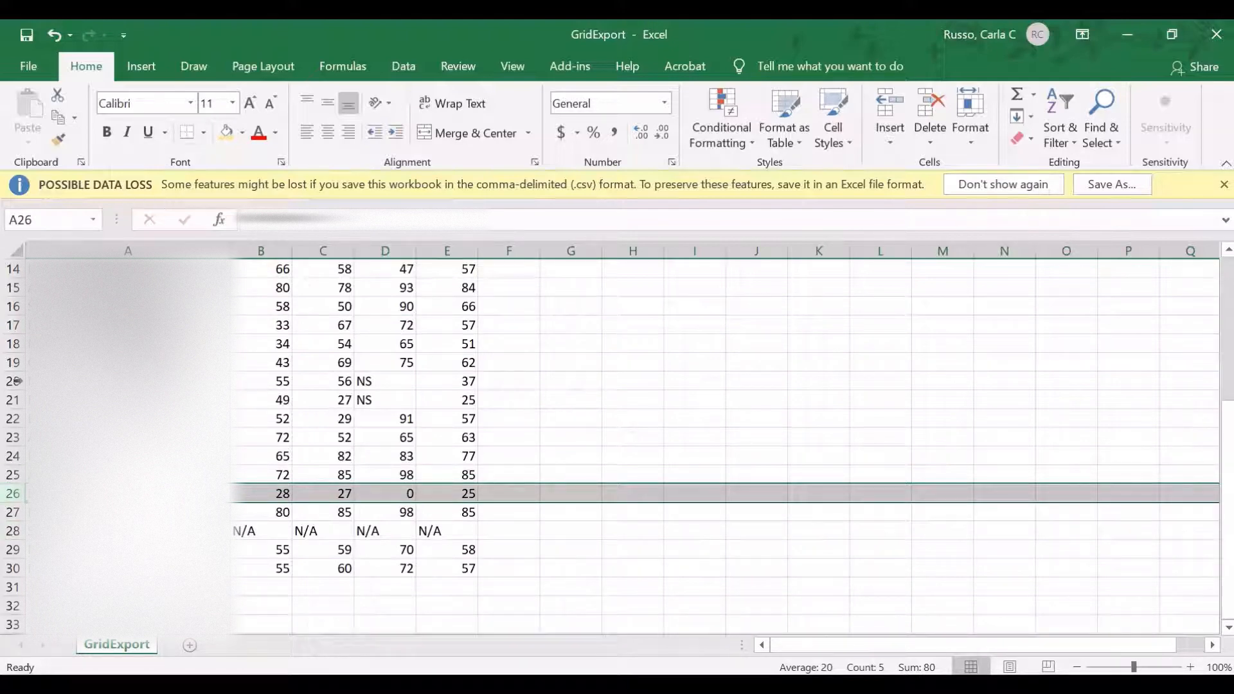
pyautogui.click(13, 472)
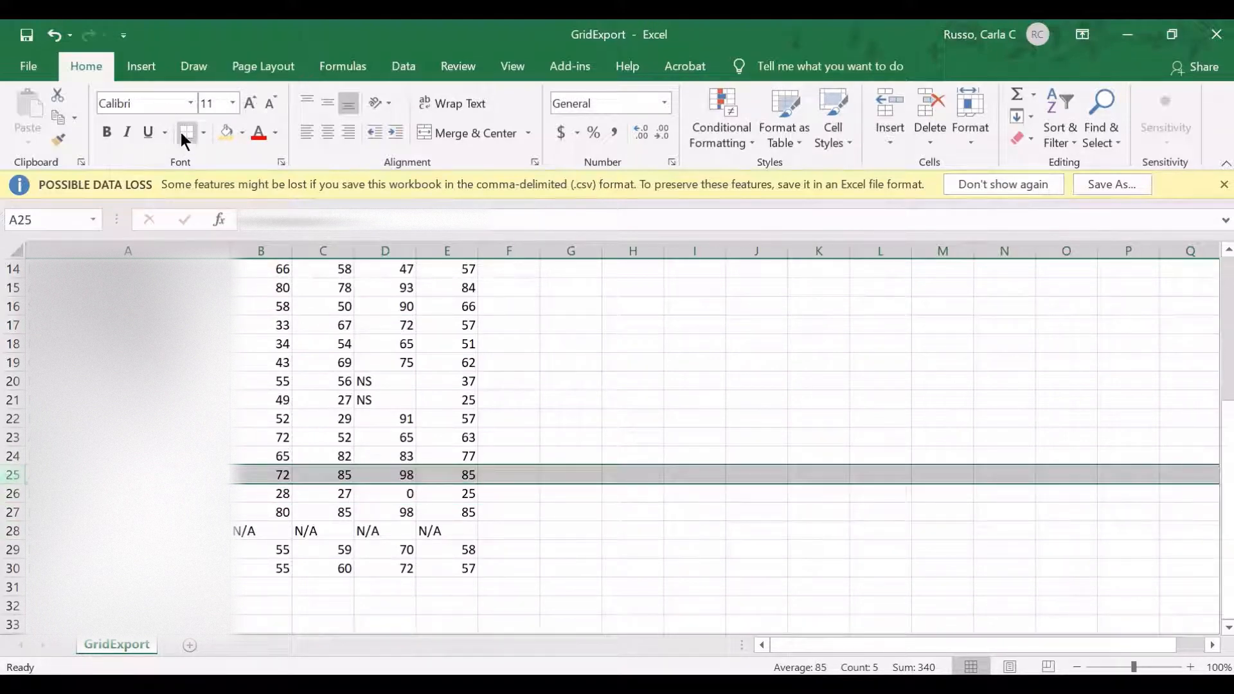
pyautogui.click(551, 439)
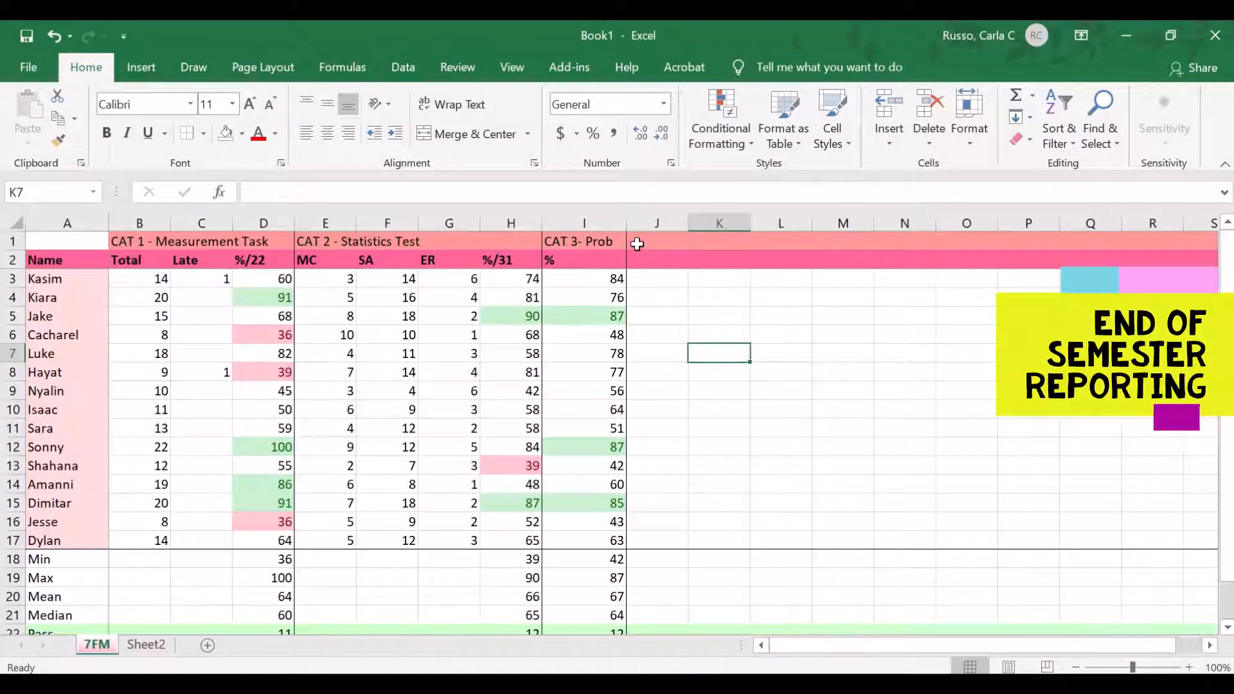
# Step: In the 7FM sheet of Book1, add the heading "Sem. Av." in J1 and the column header % in J2
pyautogui.click(643, 259)
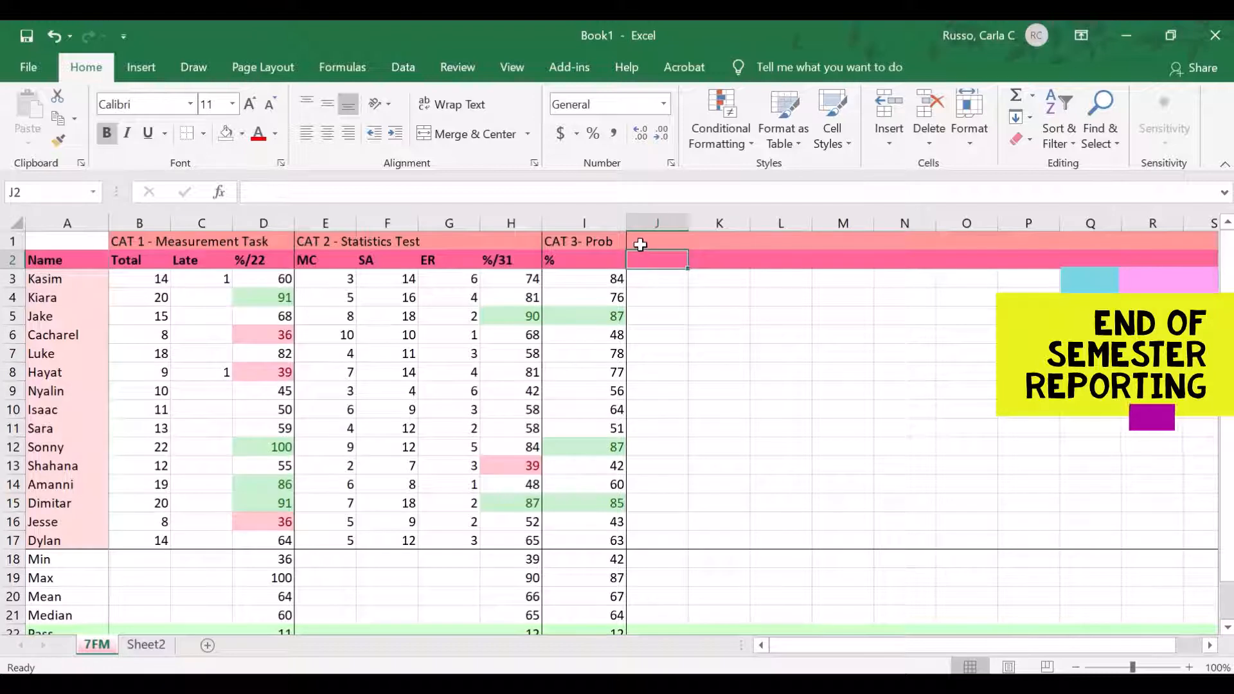
pyautogui.click(641, 244)
pyautogui.write('Sem.')
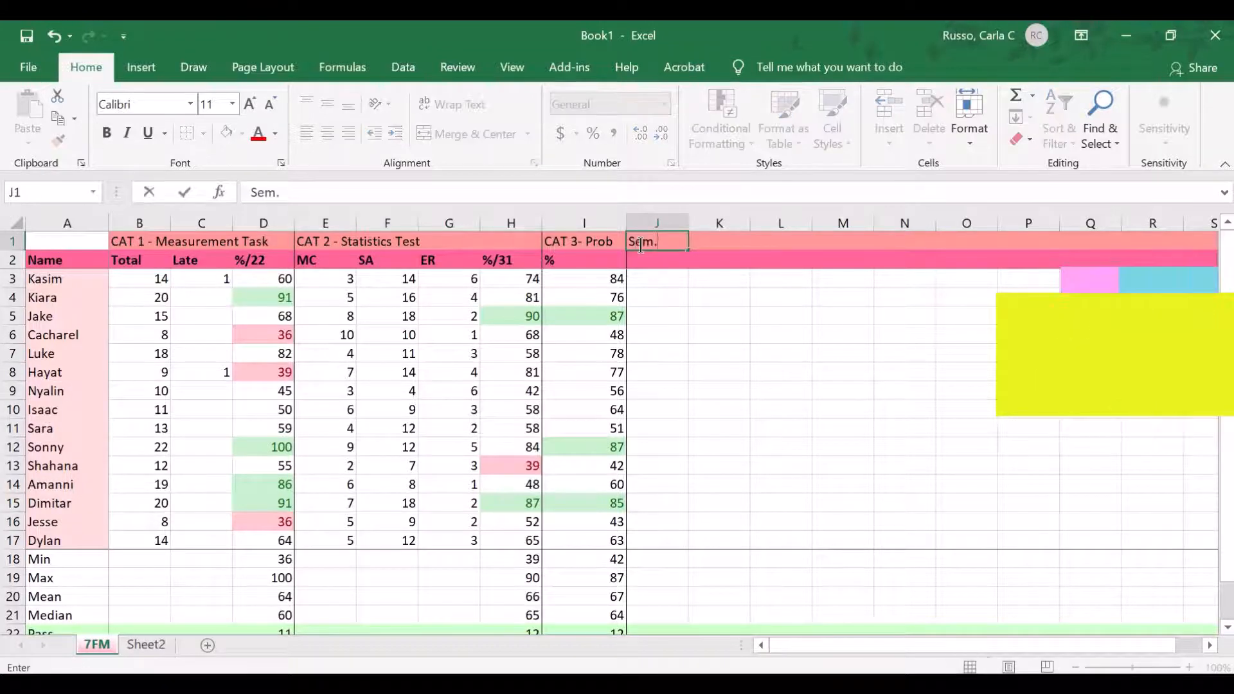
pyautogui.write(' Av.')
pyautogui.press('Return')
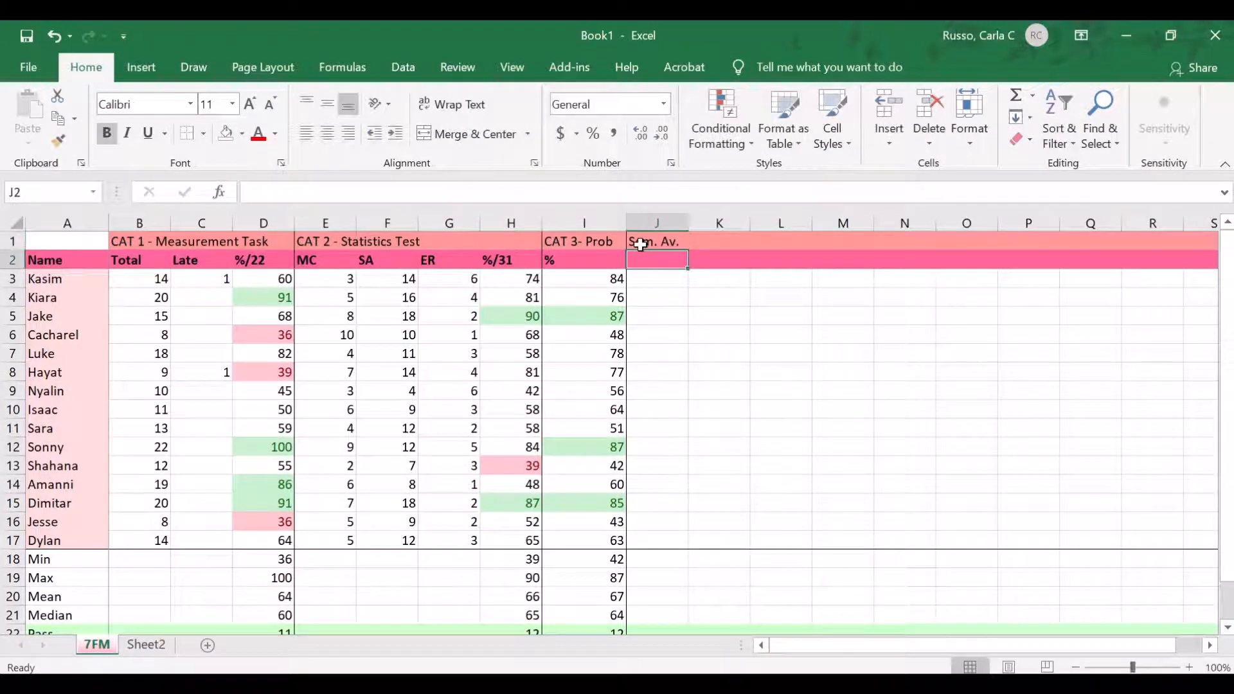
pyautogui.write('%')
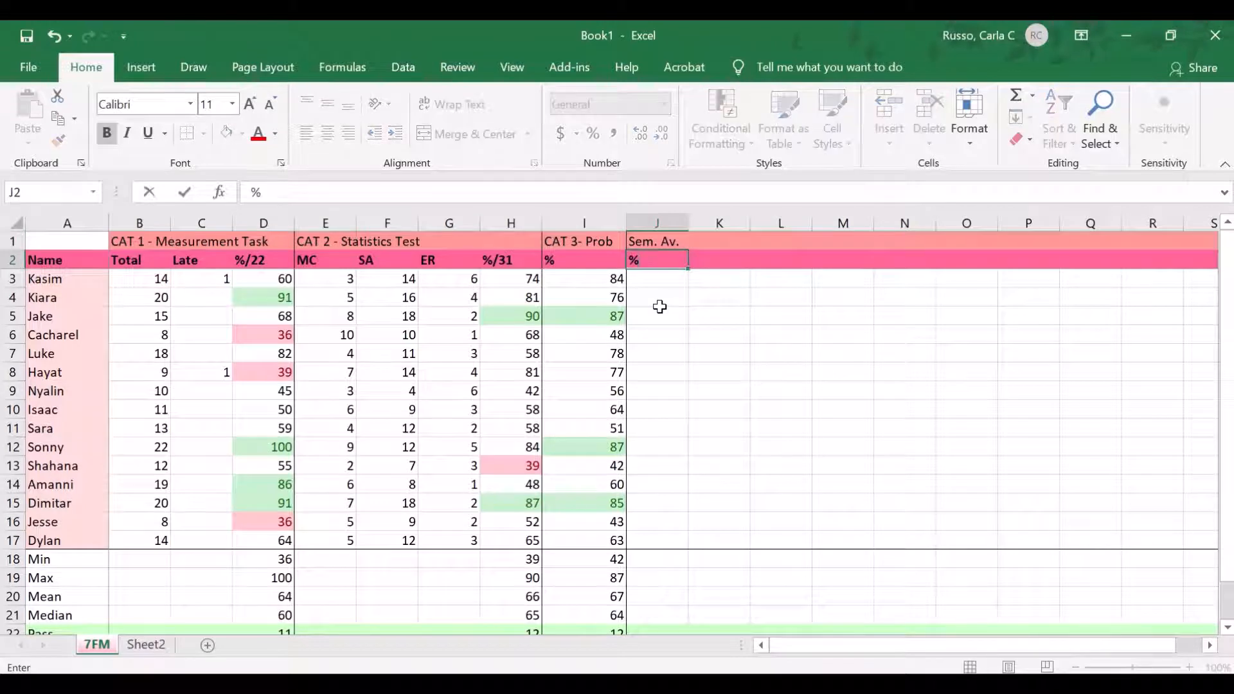
pyautogui.press('Return')
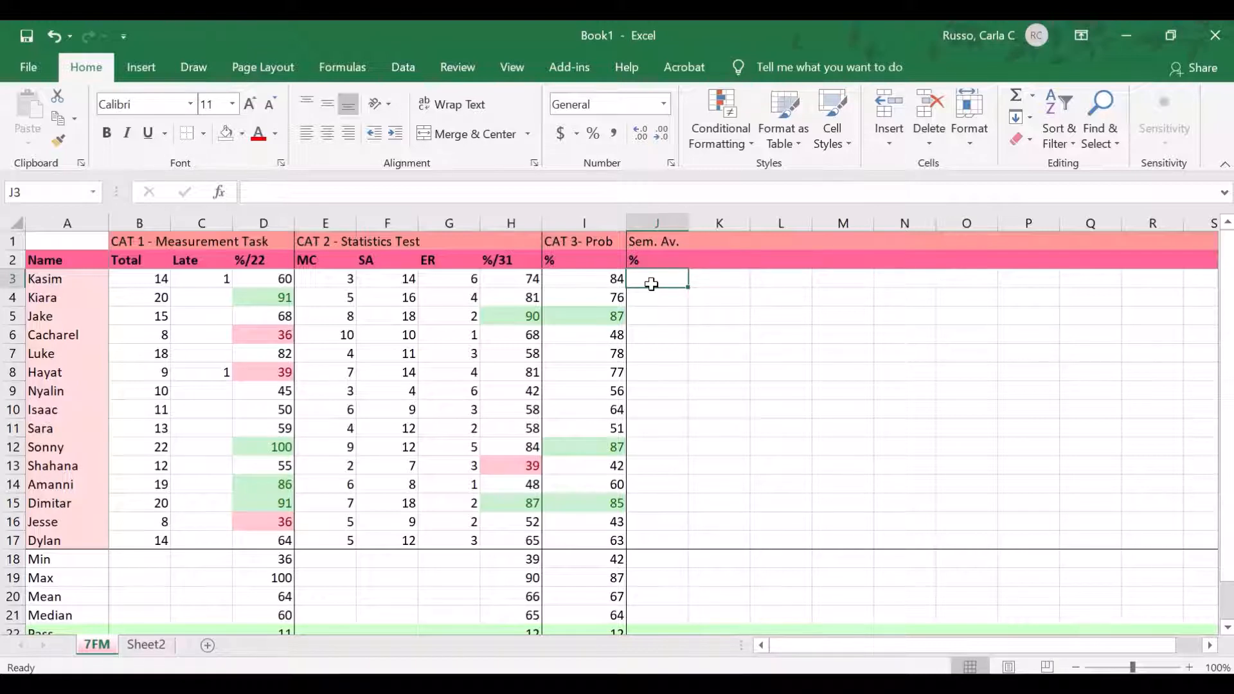
# Step: Enter =AVERAGE(D3,H3,I3) in J3 and fill it down to J17 to calculate every student's semester average
pyautogui.write('=')
pyautogui.write('AVERAGE(')
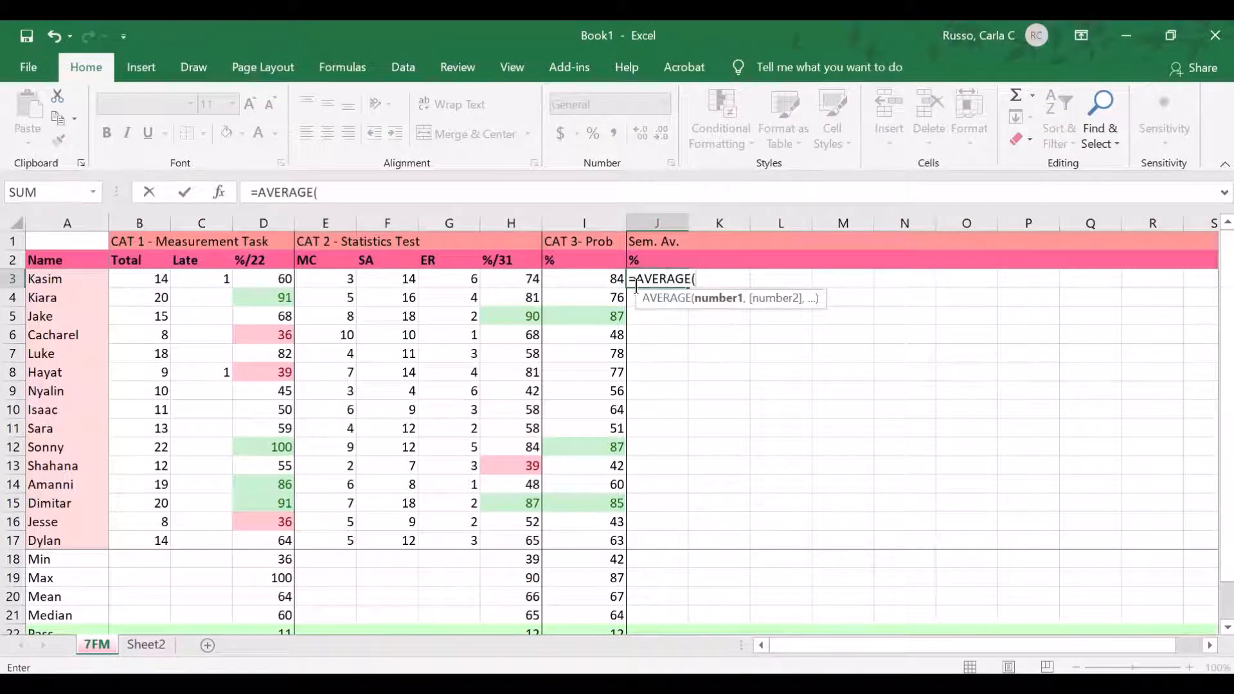
pyautogui.click(259, 276)
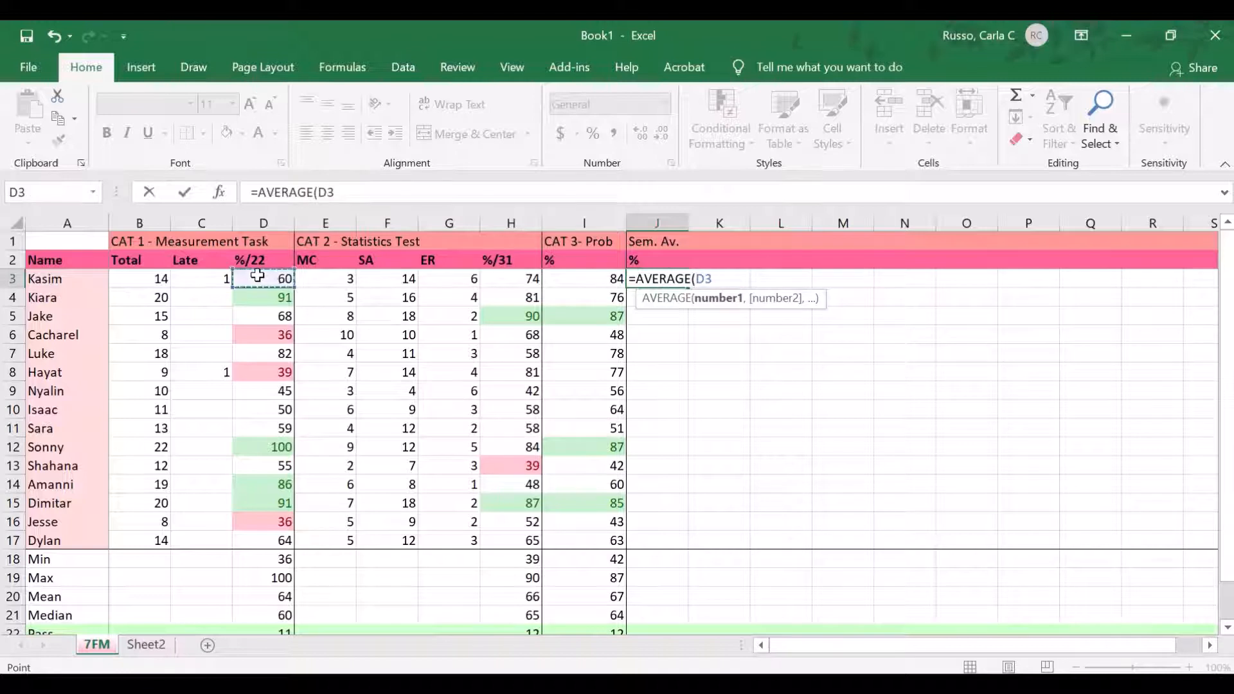
pyautogui.write(',')
pyautogui.click(506, 281)
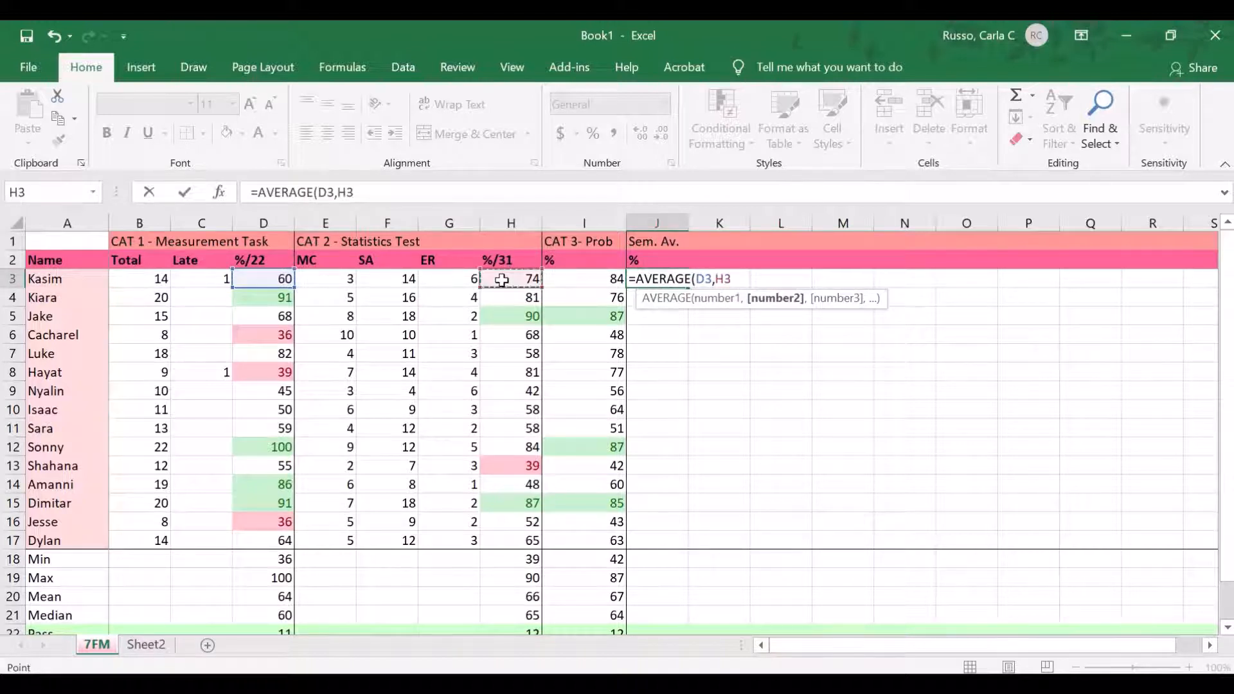
pyautogui.write(',')
pyautogui.click(583, 282)
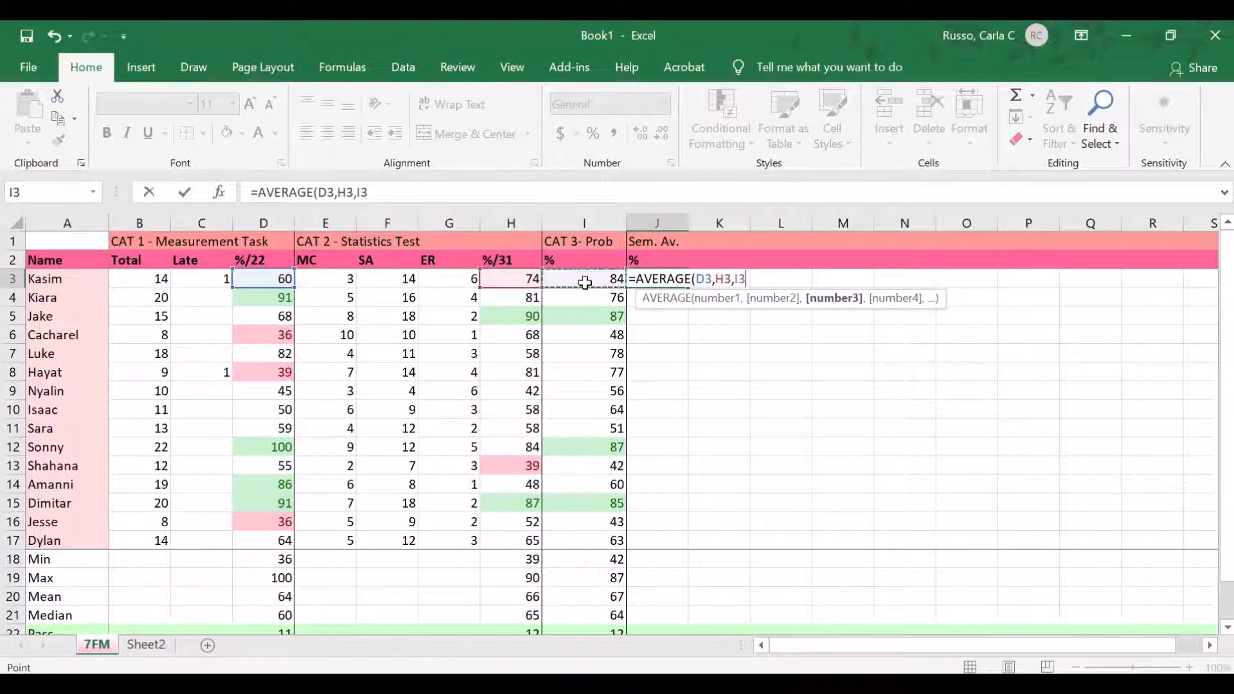
pyautogui.press('Return')
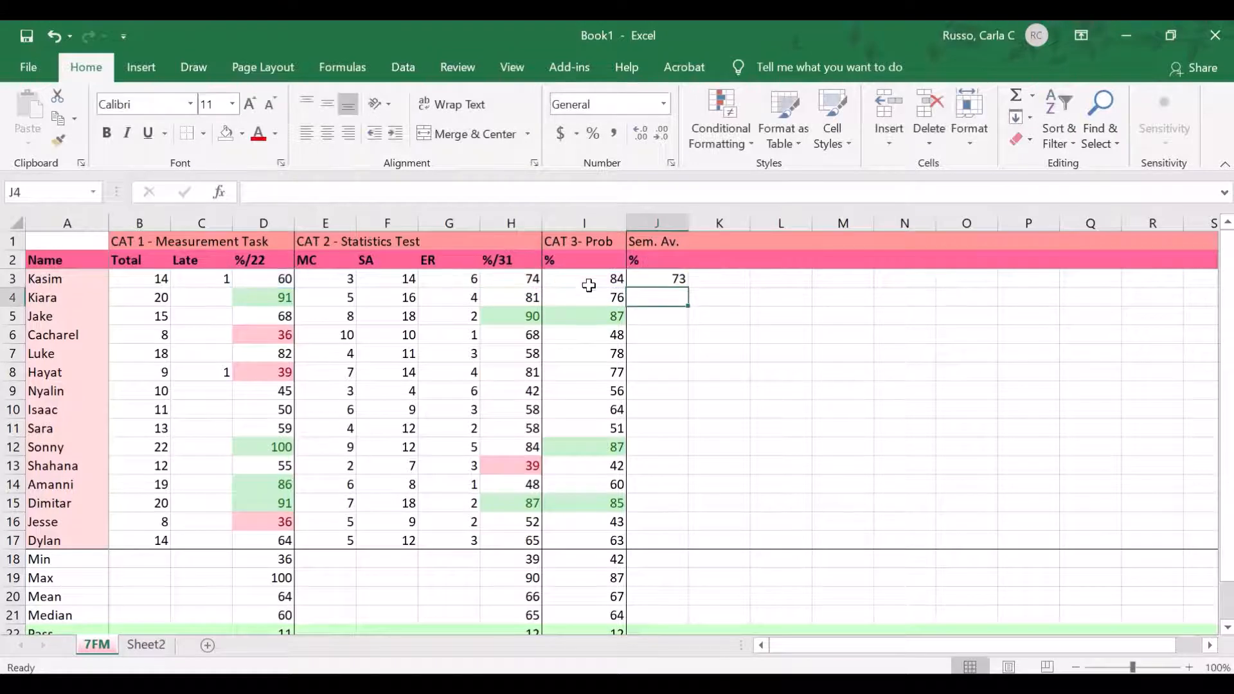
pyautogui.click(672, 280)
pyautogui.moveTo(692, 290); pyautogui.dragTo(681, 544)
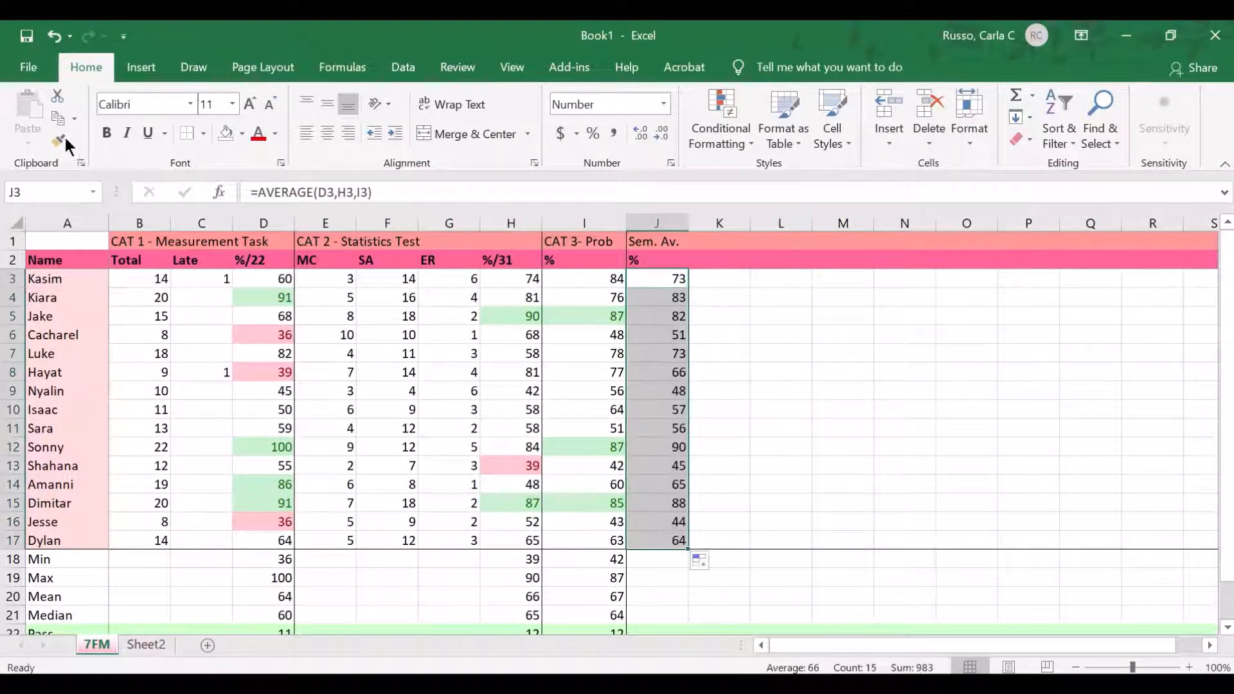
# Step: Copy the formatting of CAT 3 cell I3 onto the semester averages in J3:J17
pyautogui.click(586, 285)
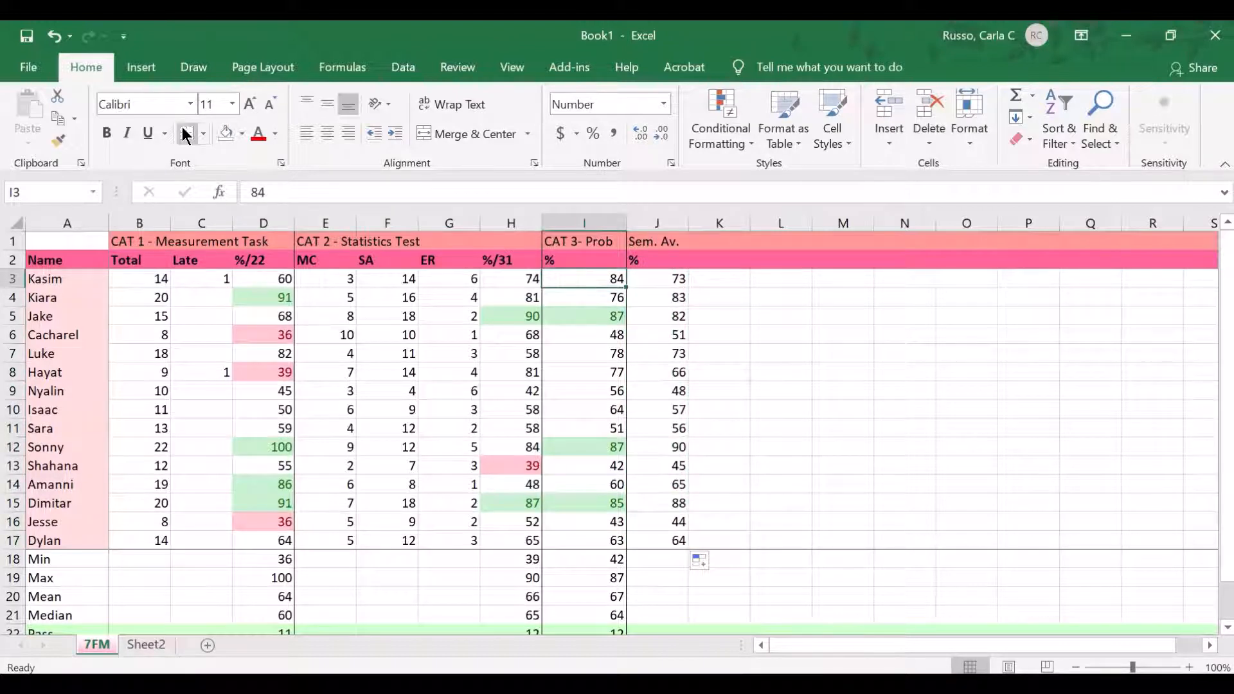
pyautogui.click(58, 137)
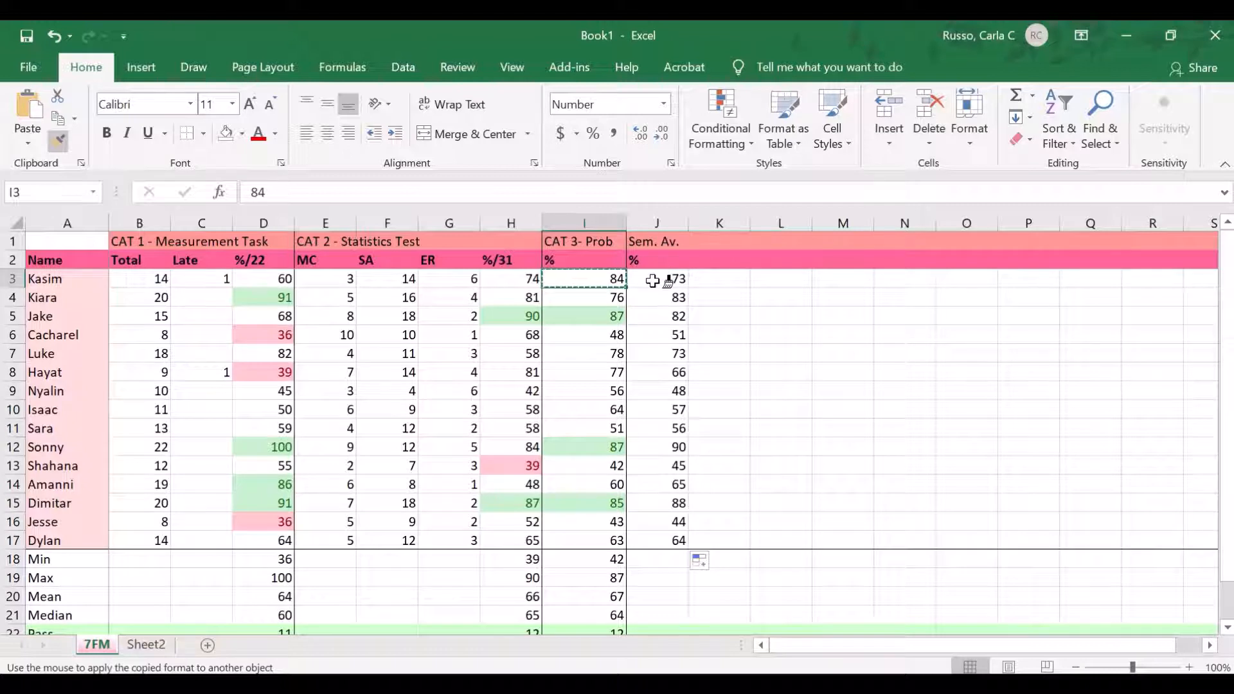
pyautogui.moveTo(668, 279)
pyautogui.mouseDown()
pyautogui.moveTo(675, 515)
pyautogui.moveTo(669, 540)
pyautogui.moveTo(610, 561)
pyautogui.moveTo(611, 643)
pyautogui.moveTo(611, 595)
pyautogui.mouseUp()
# Step: Copy the CAT 3 summary formulas from Min to Fail in I18:I23 into J18:J23 for the semester average
pyautogui.click(665, 572)
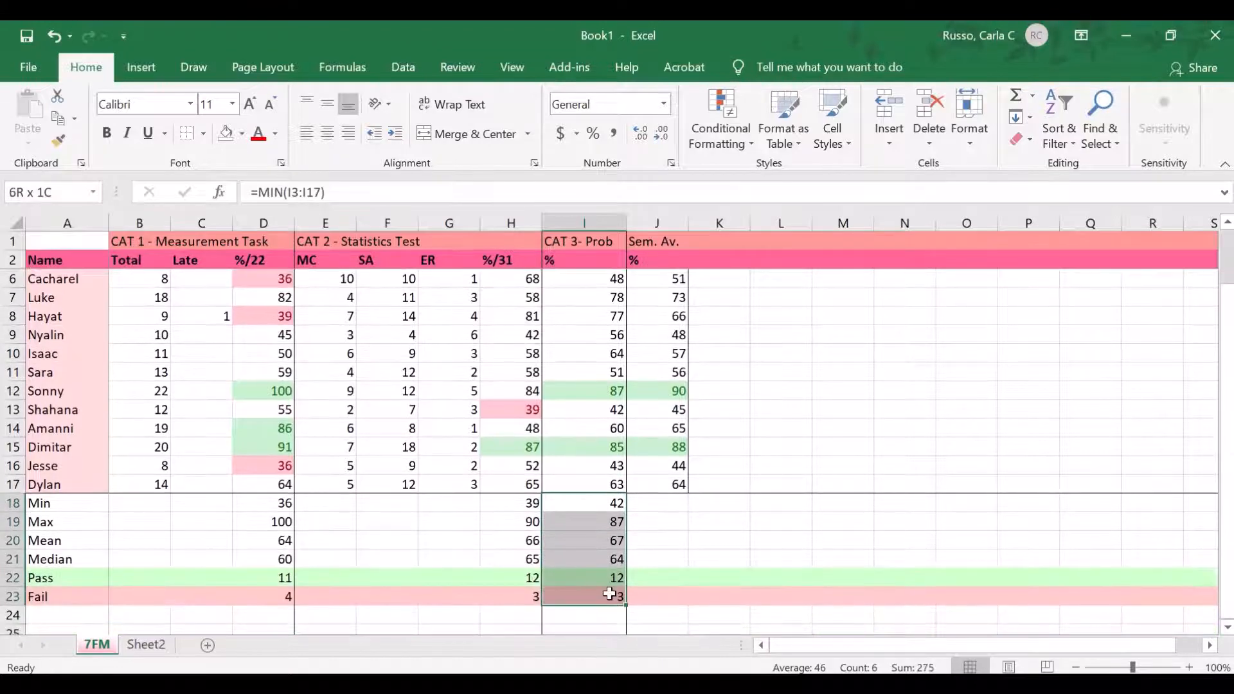
pyautogui.hotkey('ctrl', 'c')
pyautogui.click(670, 510)
pyautogui.press('Return')
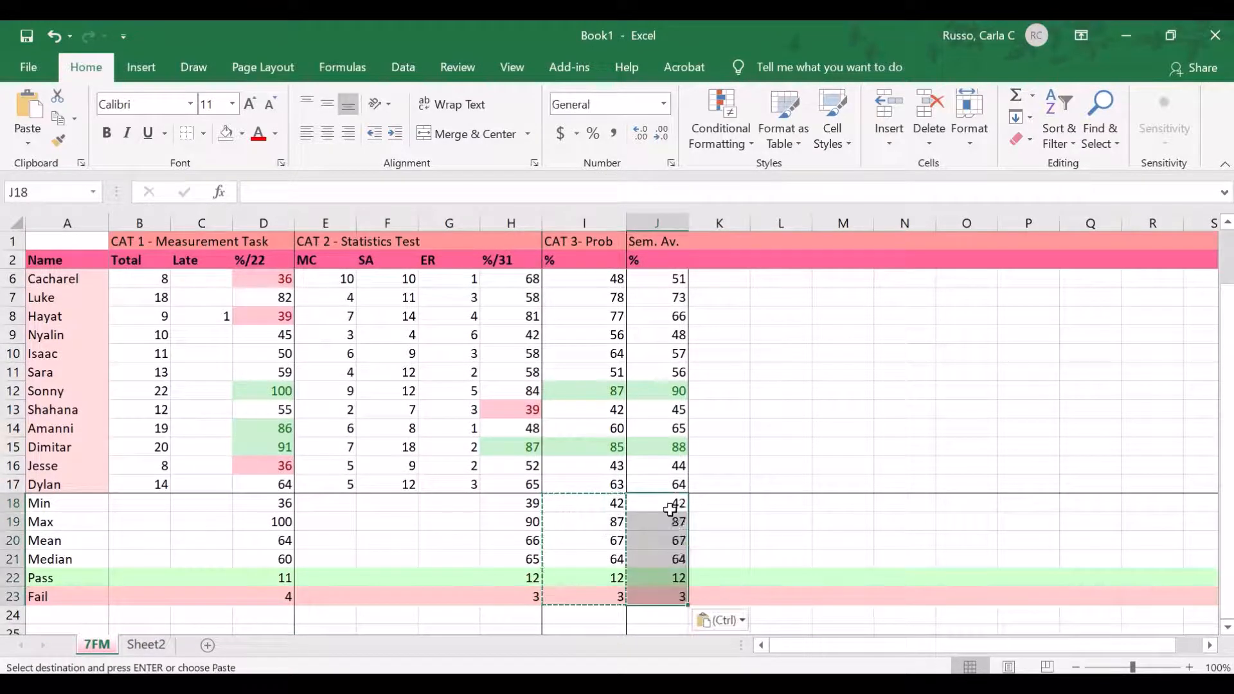
# Step: Add the column header "Honours?" in K2
pyautogui.scroll(1, 707, 321)
pyautogui.click(719, 260)
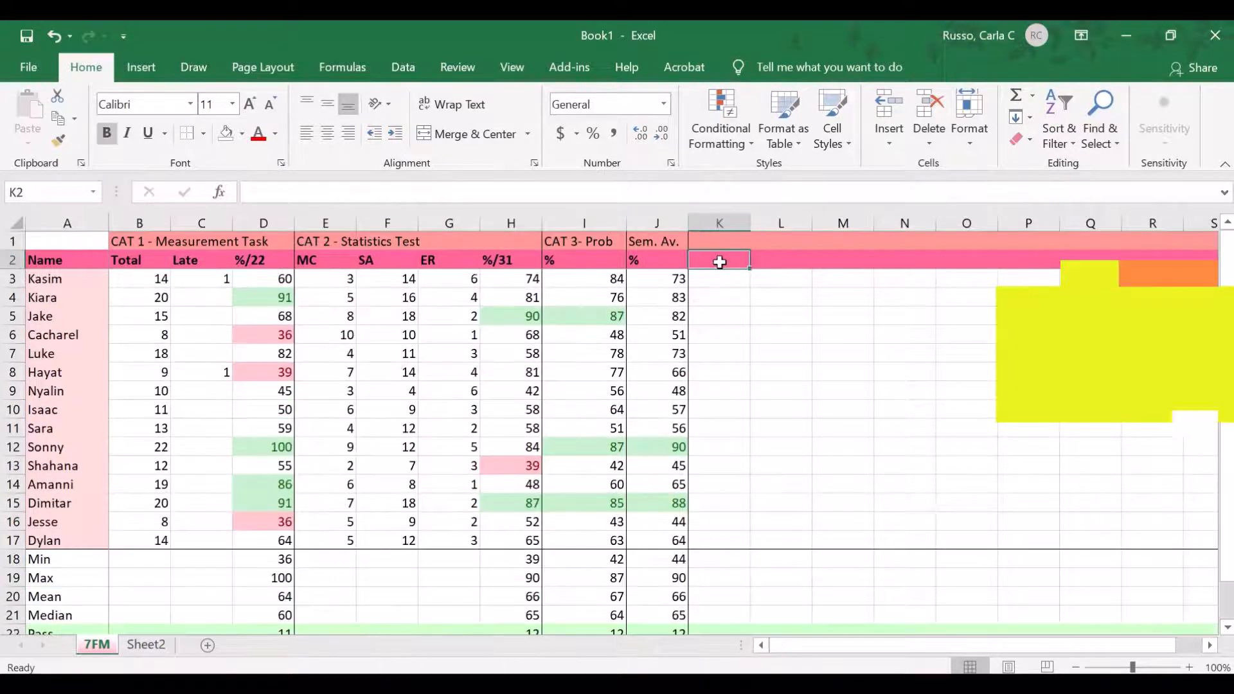
pyautogui.write('Honours?')
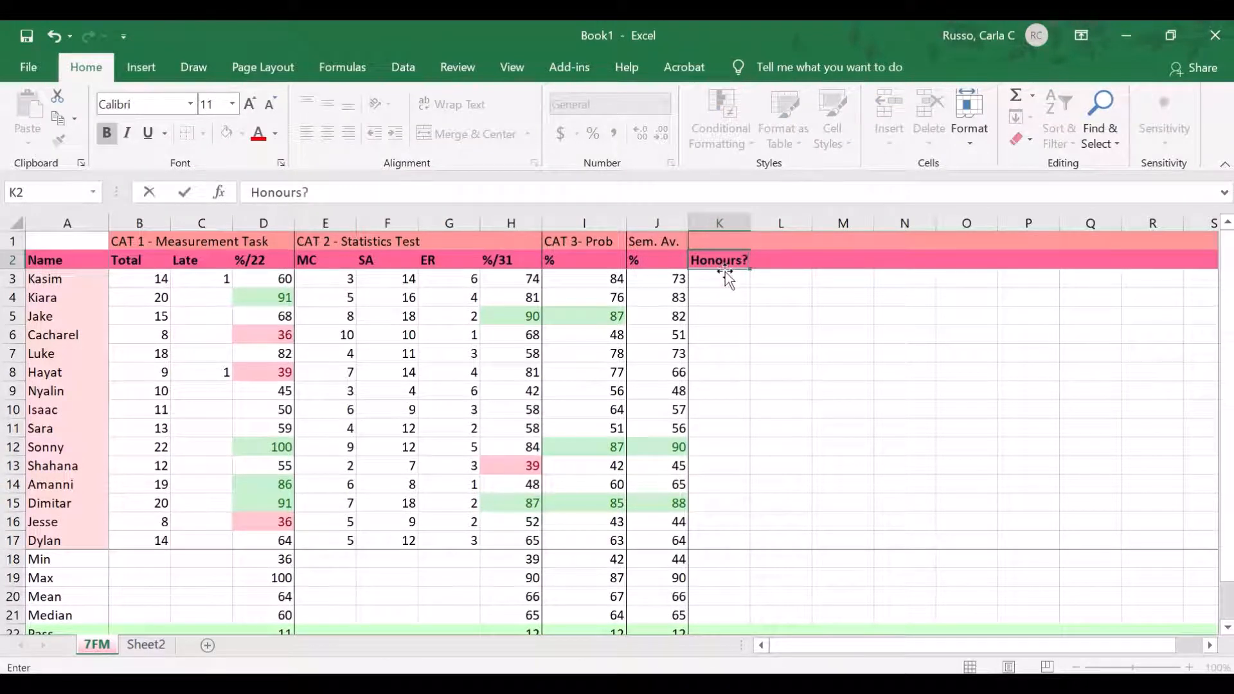
pyautogui.hotkey('ctrl', 'Return')
# Step: Enter =COUNTIF(D3,">=85")+COUNTIF(H3,">=85")+COUNTIF(I3,">=85") in K3 and fill it down to K17 to count each student's honours-level CATs
pyautogui.click(731, 288)
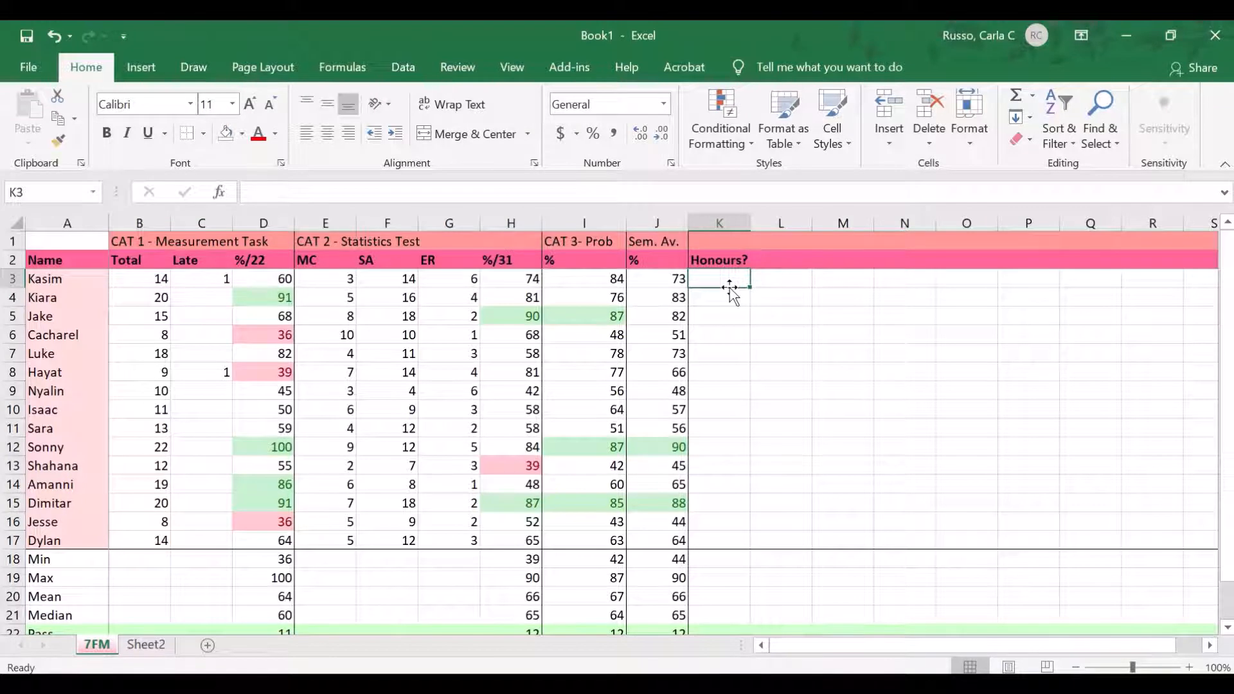
pyautogui.write('=COUNTIF')
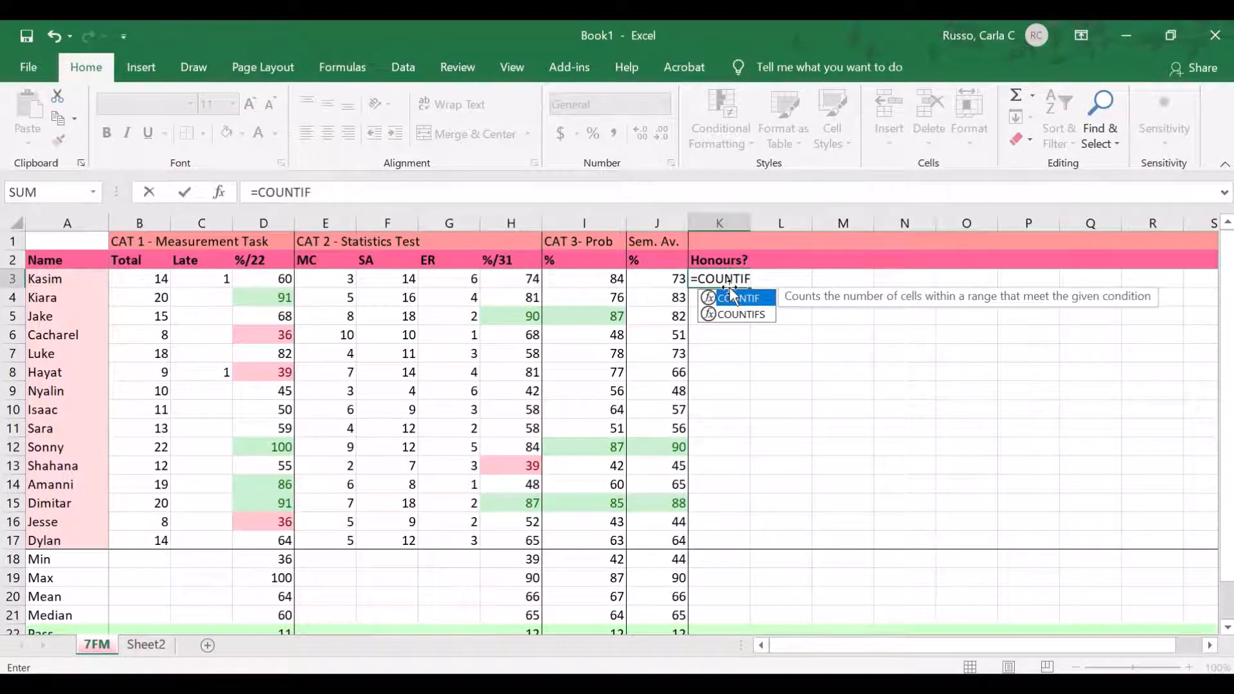
pyautogui.write('(')
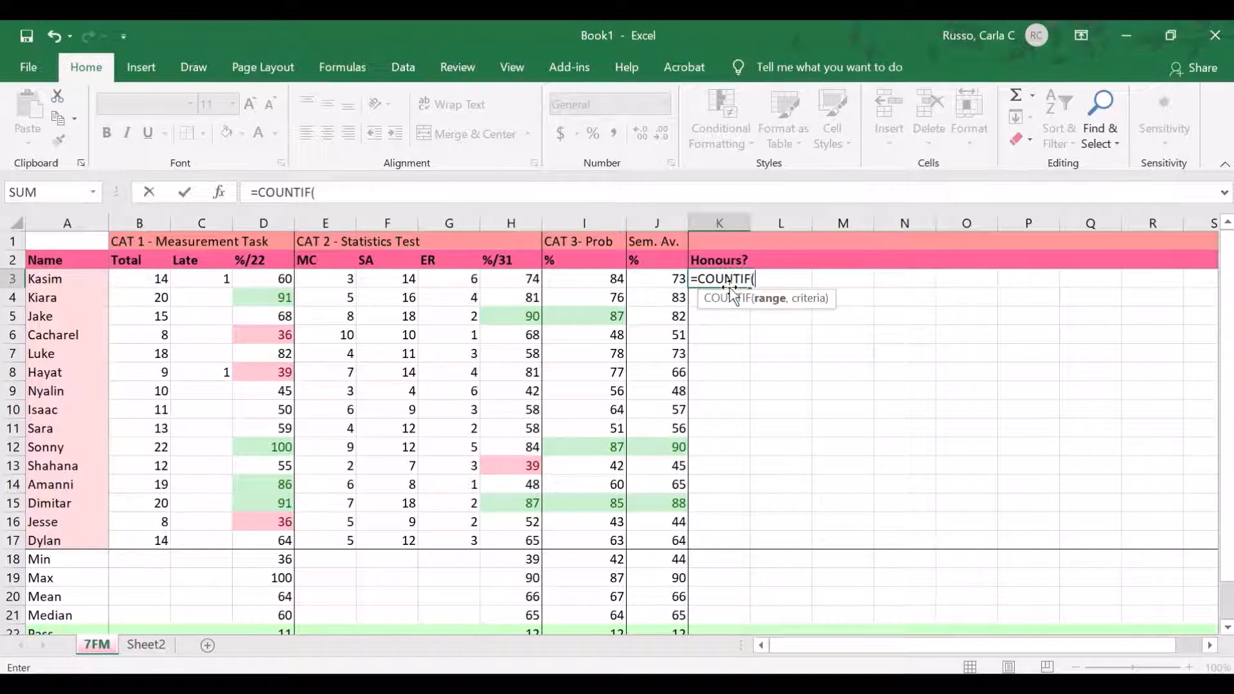
pyautogui.click(283, 278)
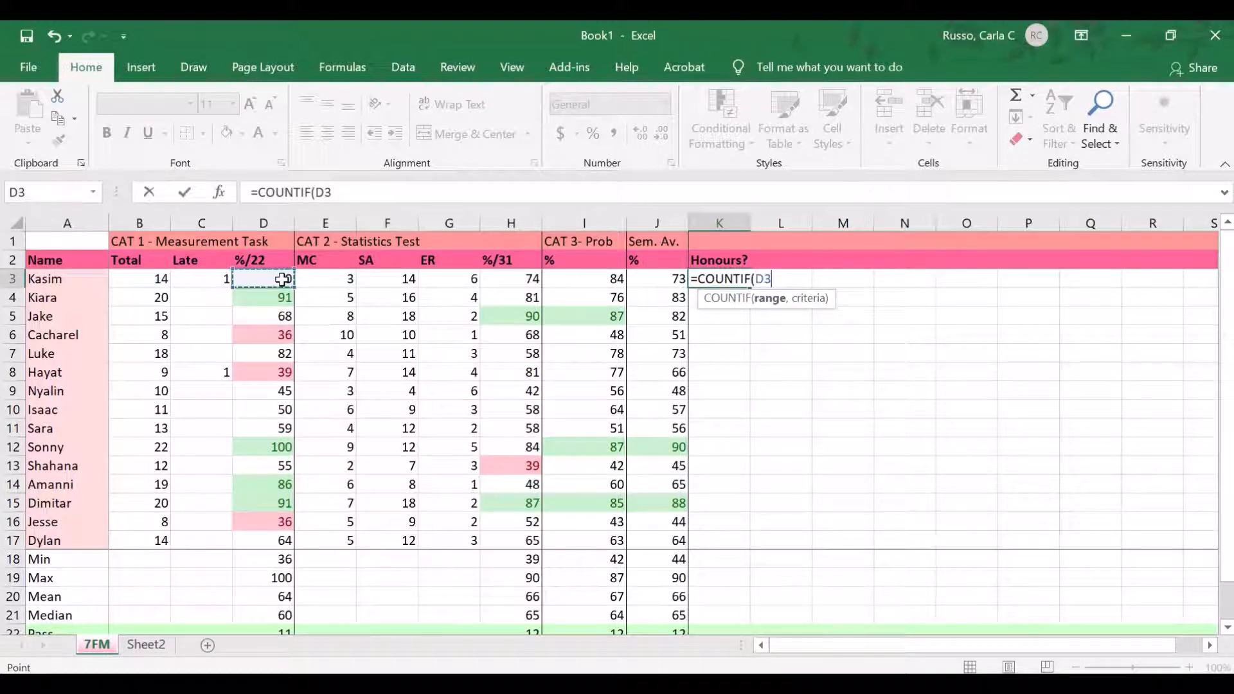
pyautogui.write(',"')
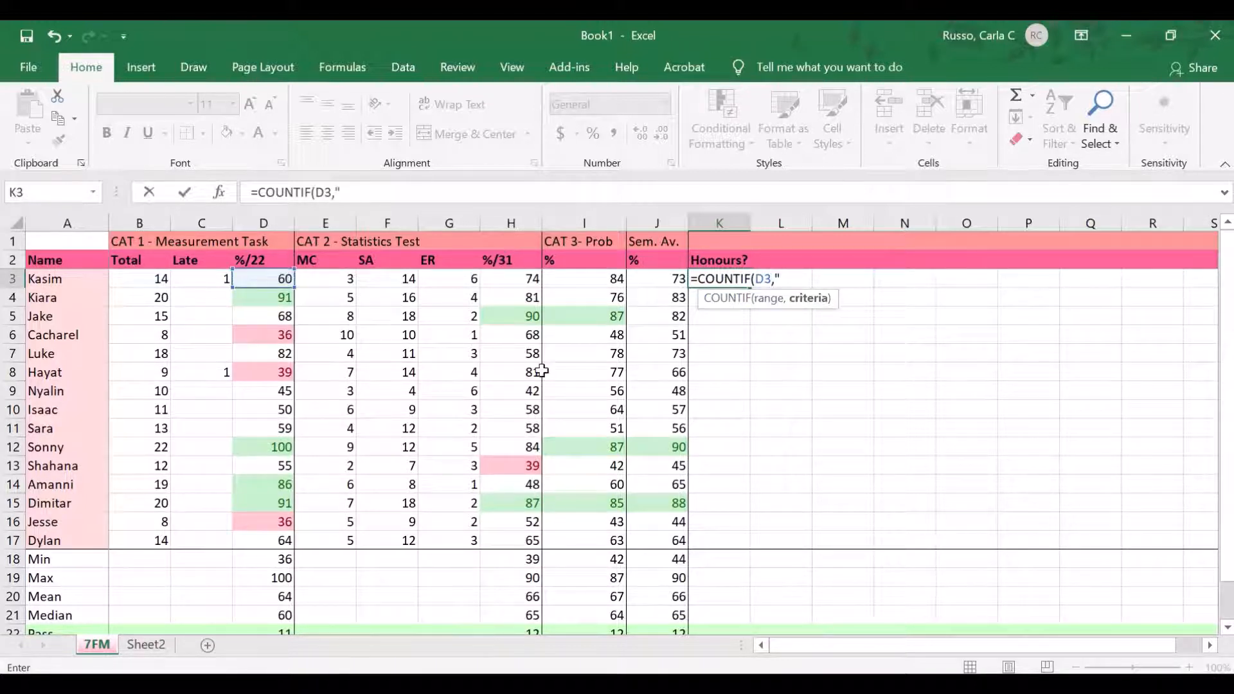
pyautogui.write('>=85")')
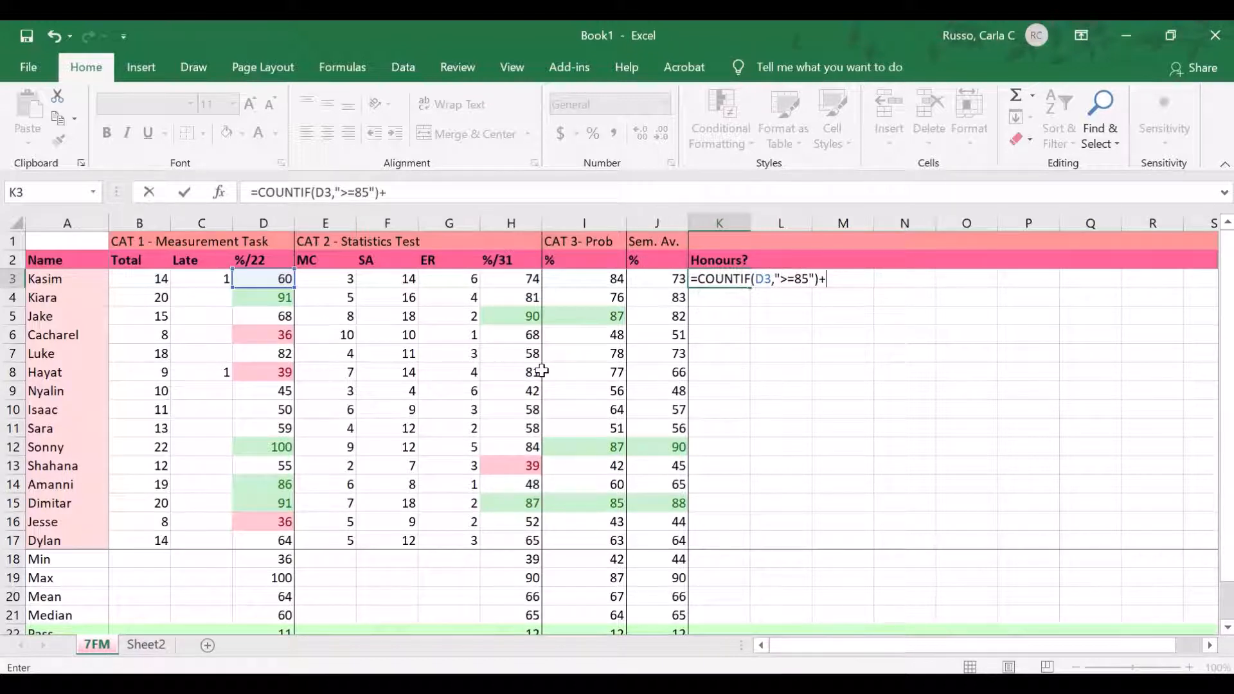
pyautogui.write('+COUNTIF(')
pyautogui.click(516, 283)
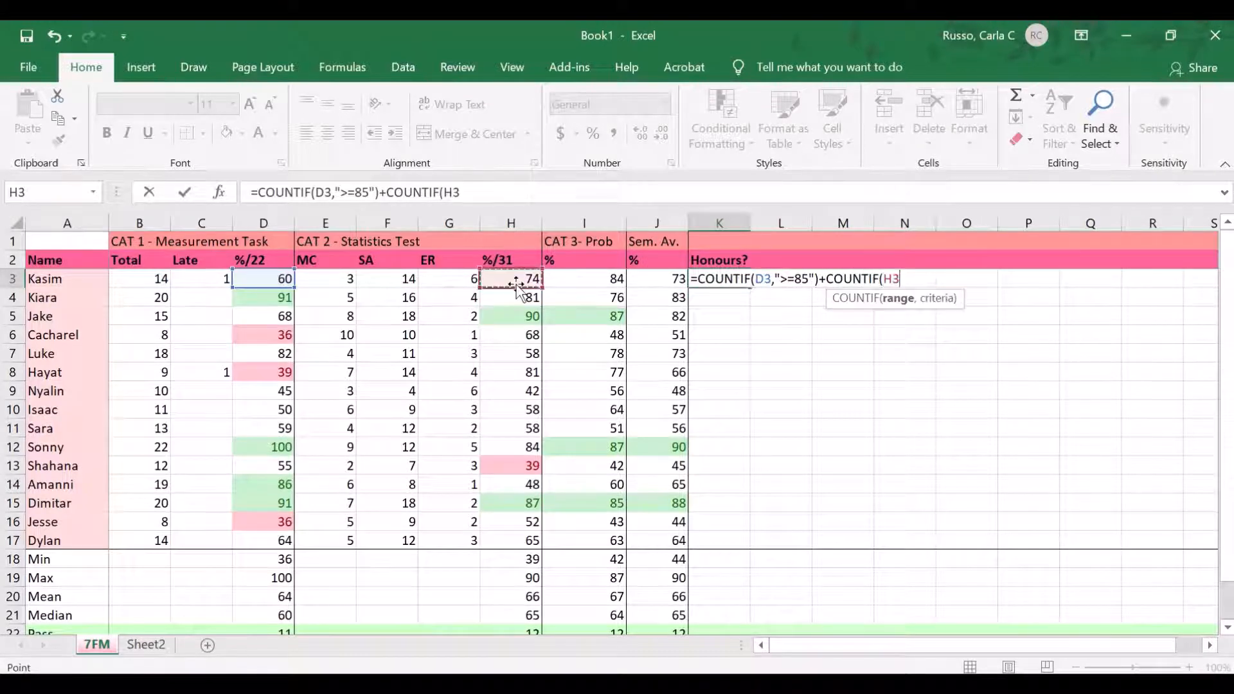
pyautogui.write(',">')
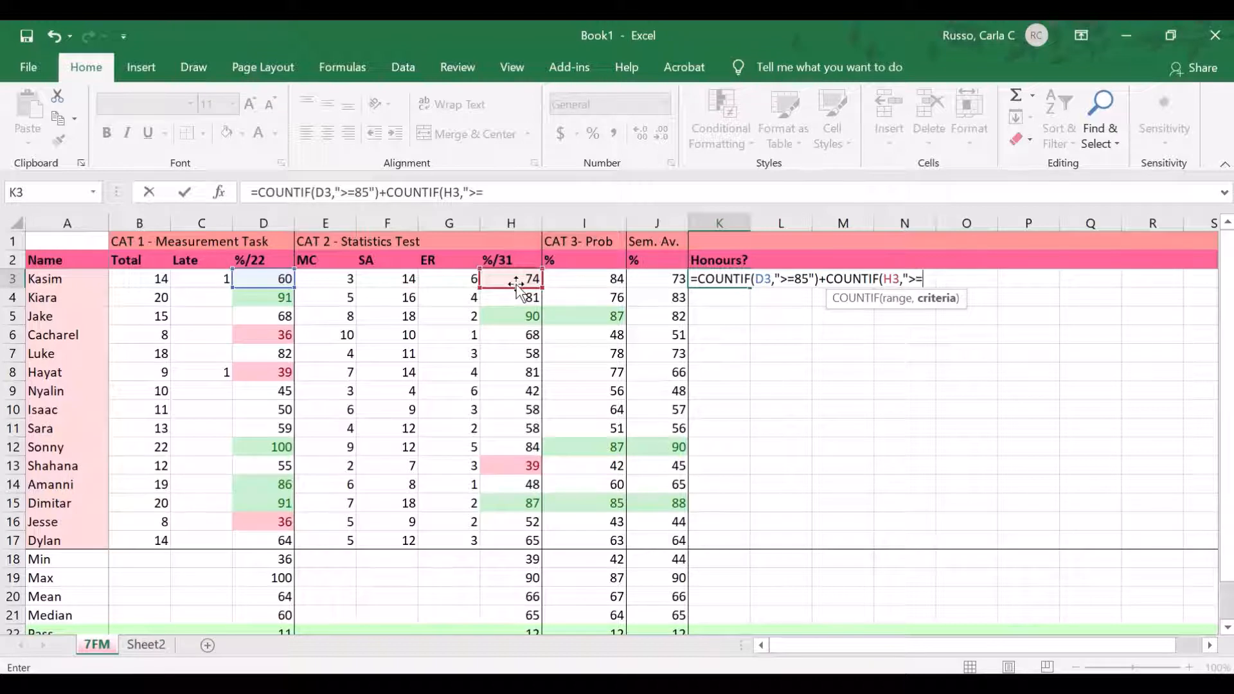
pyautogui.write('=85")+')
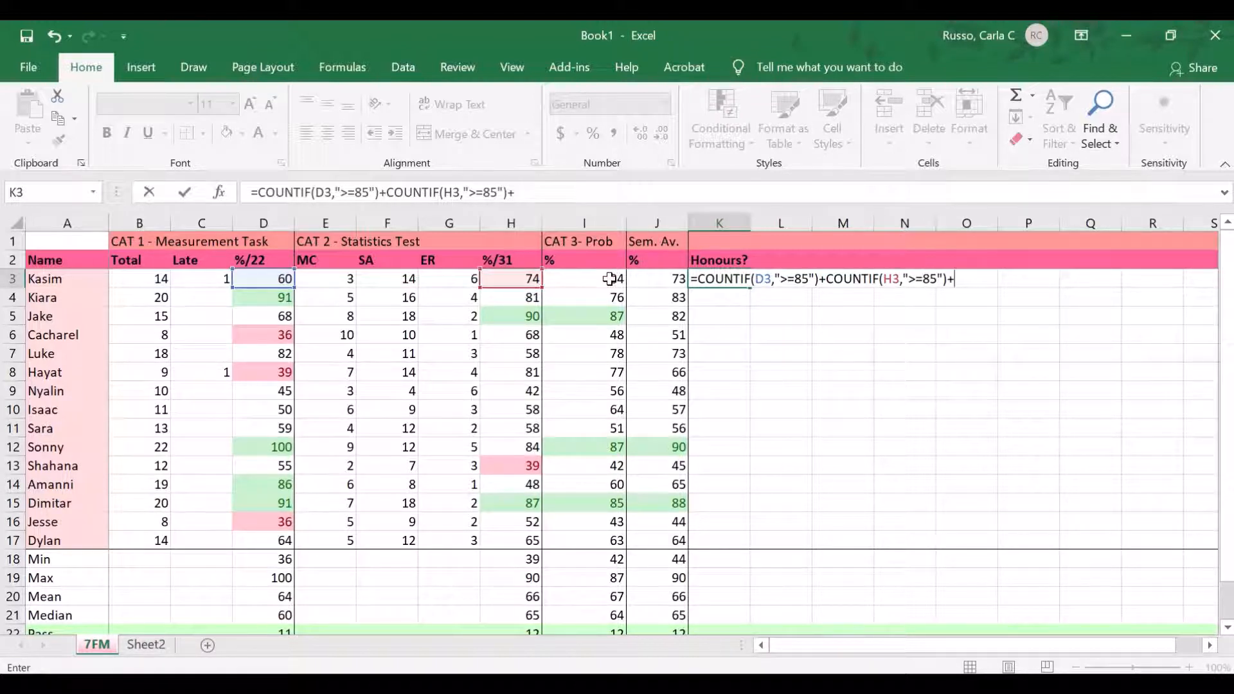
pyautogui.write('COUNTIF(')
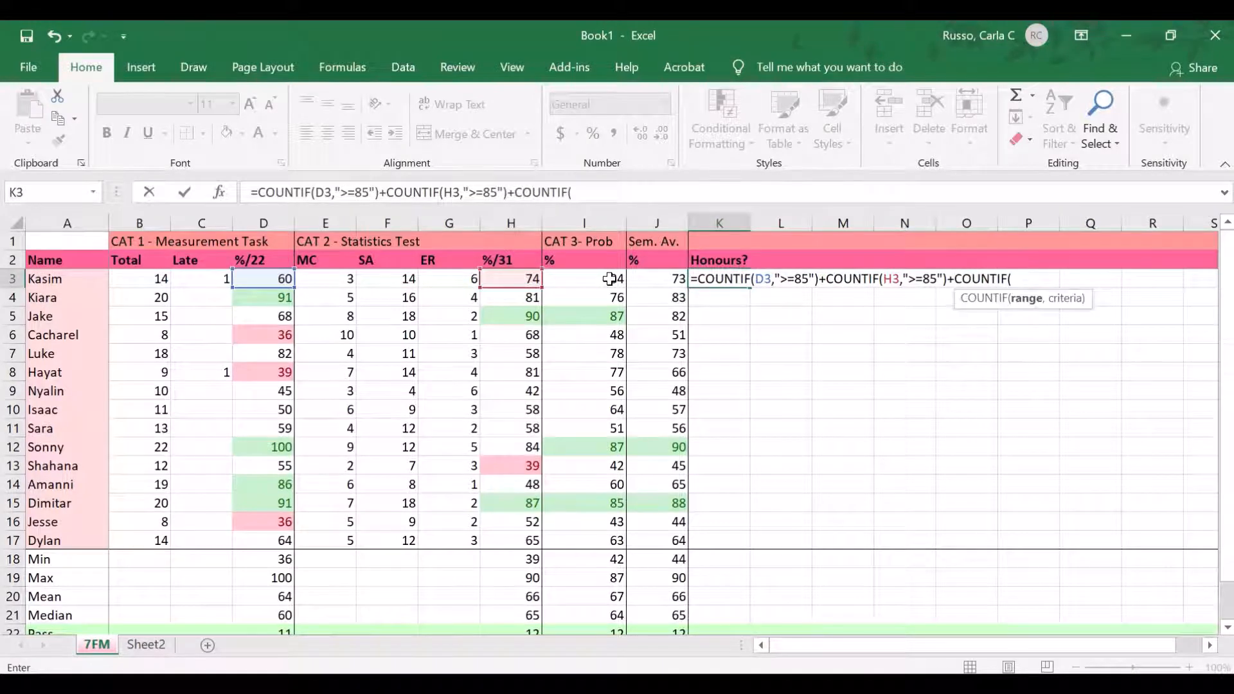
pyautogui.click(609, 279)
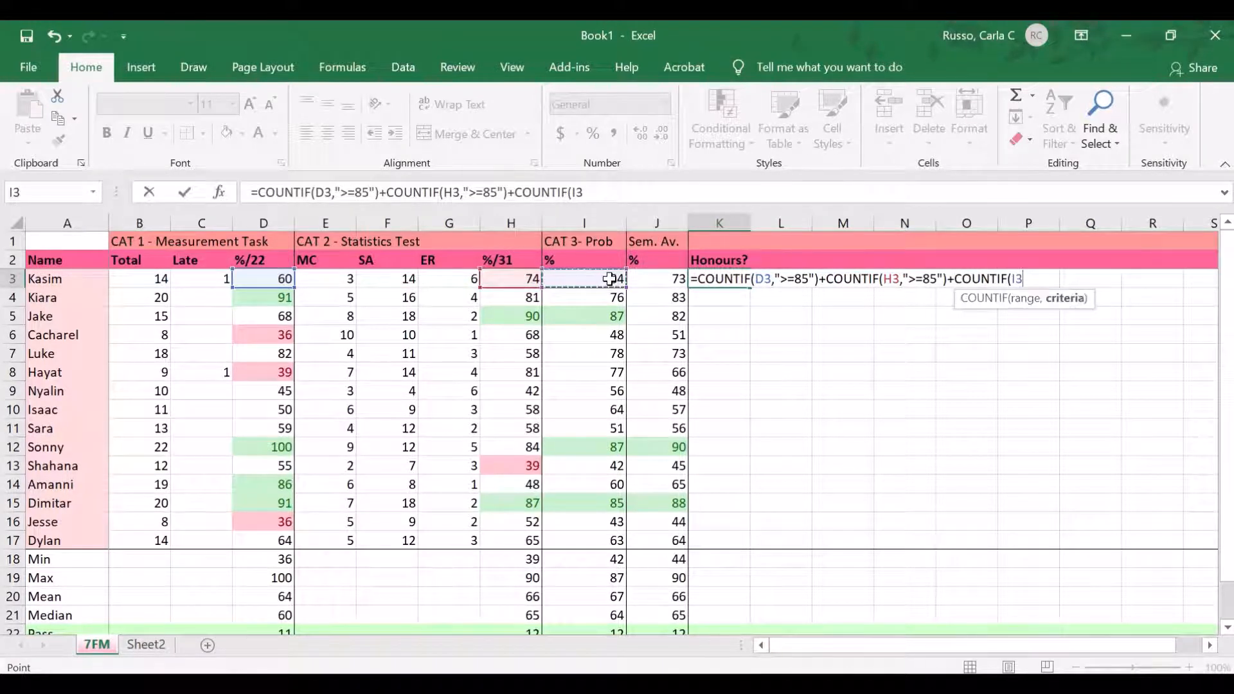
pyautogui.write(',">=85')
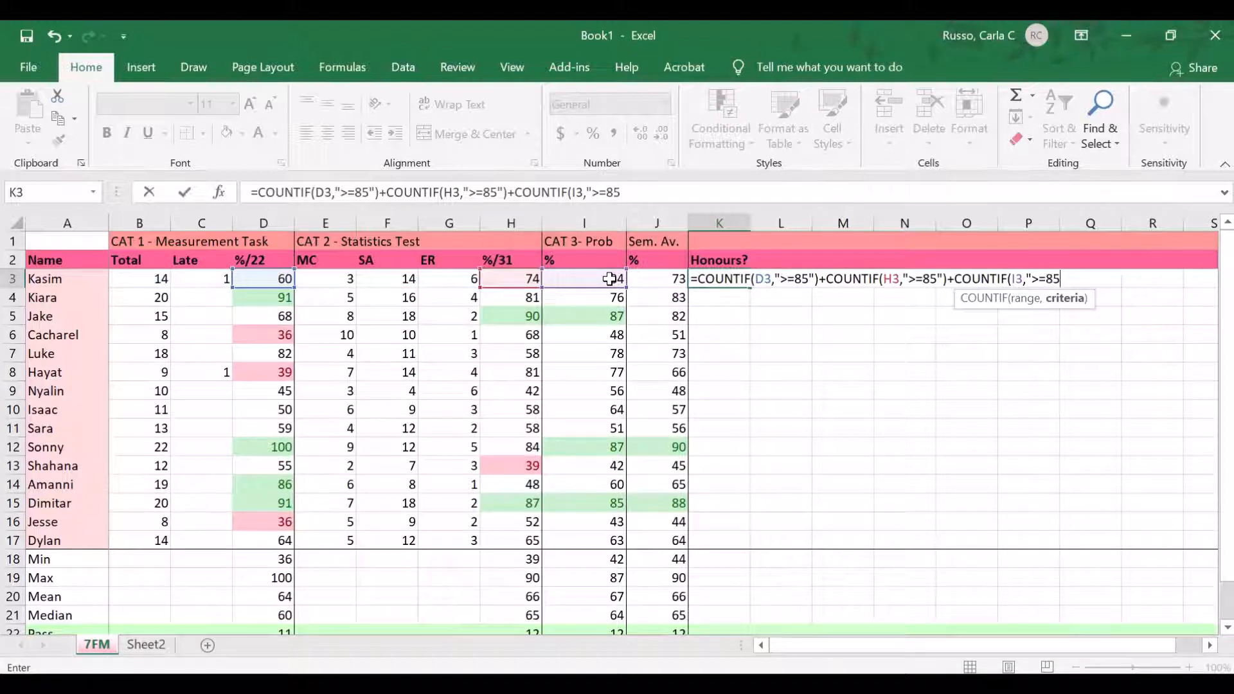
pyautogui.write('")')
pyautogui.click(1069, 278)
pyautogui.write('"')
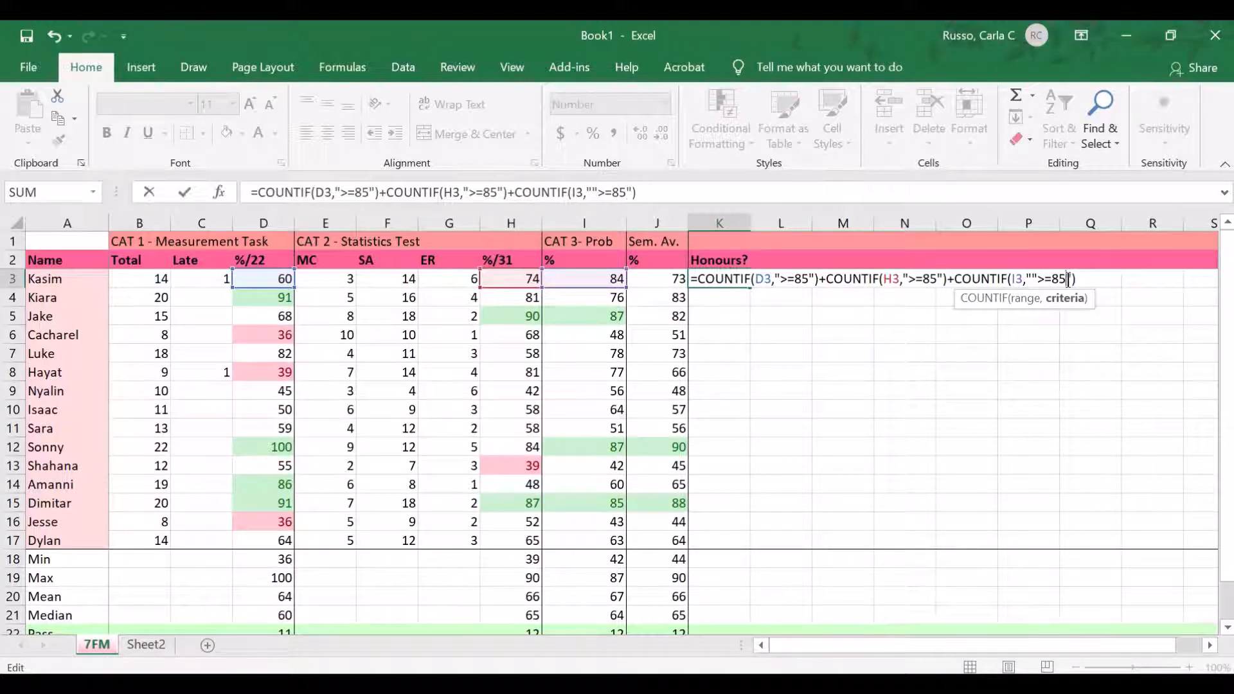
pyautogui.press('BackSpace')
pyautogui.press('Return')
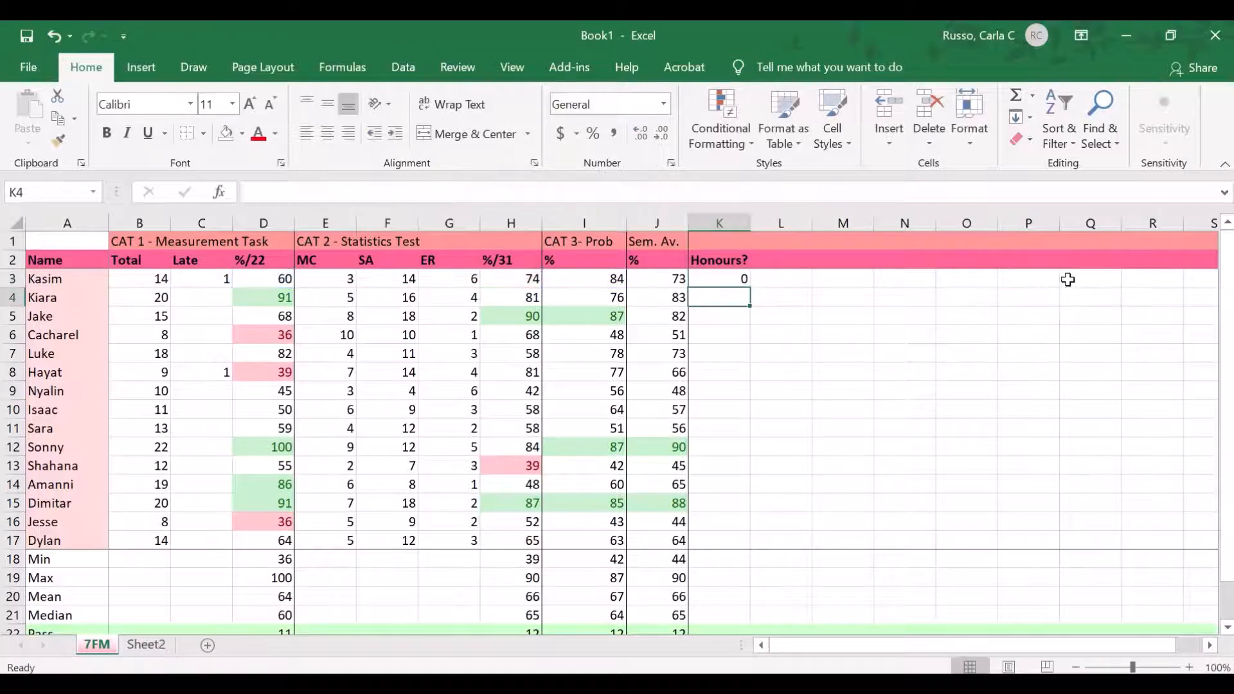
pyautogui.click(707, 283)
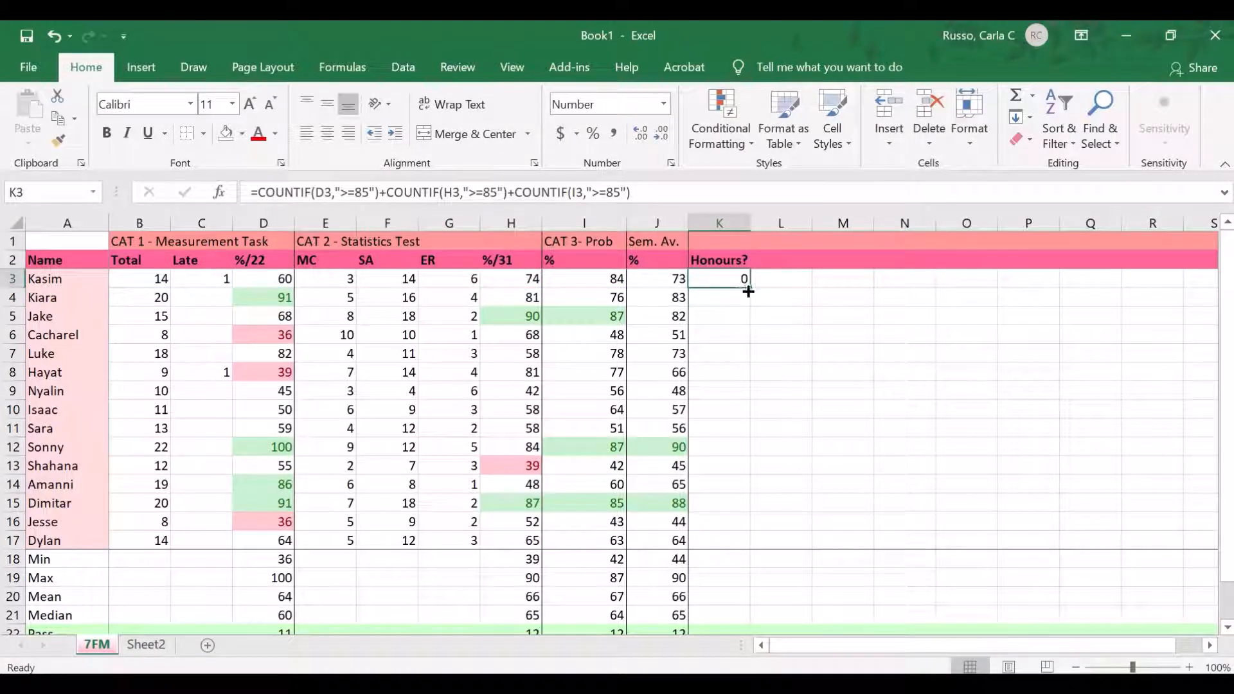
pyautogui.moveTo(750, 289); pyautogui.dragTo(750, 551)
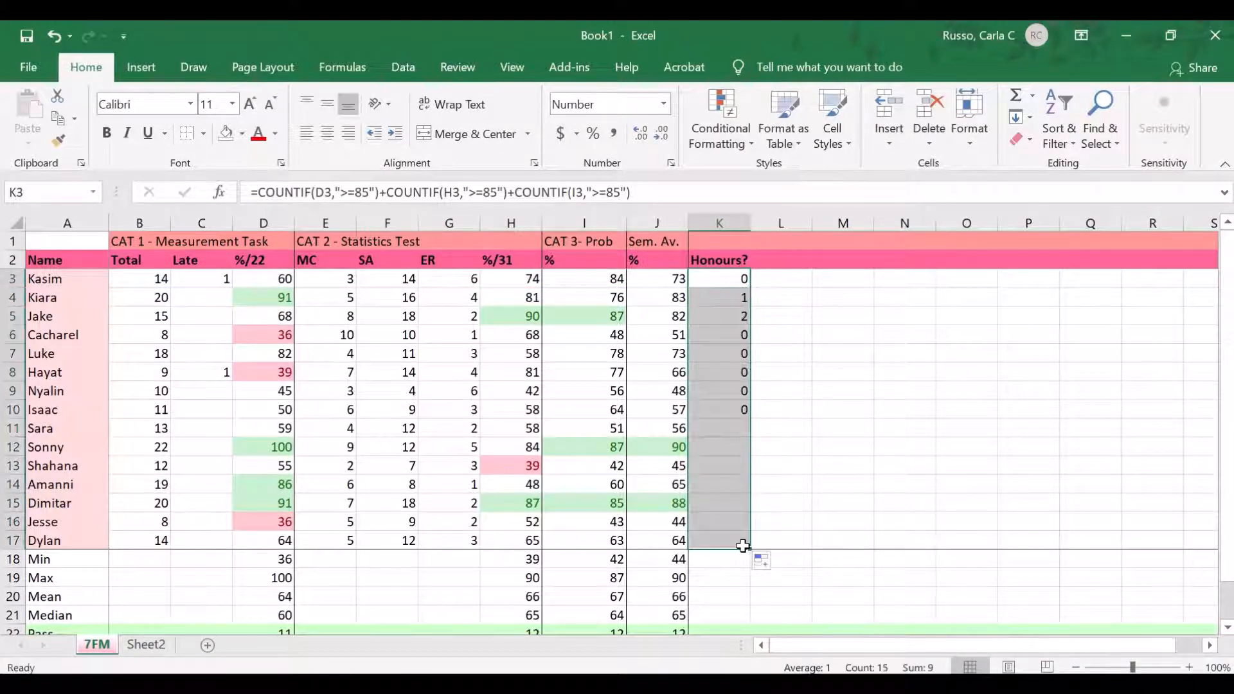
# Step: Add a conditional formatting rule to K3:K17 giving cells equal to 3 Green Fill with Dark Green Text
pyautogui.click(724, 126)
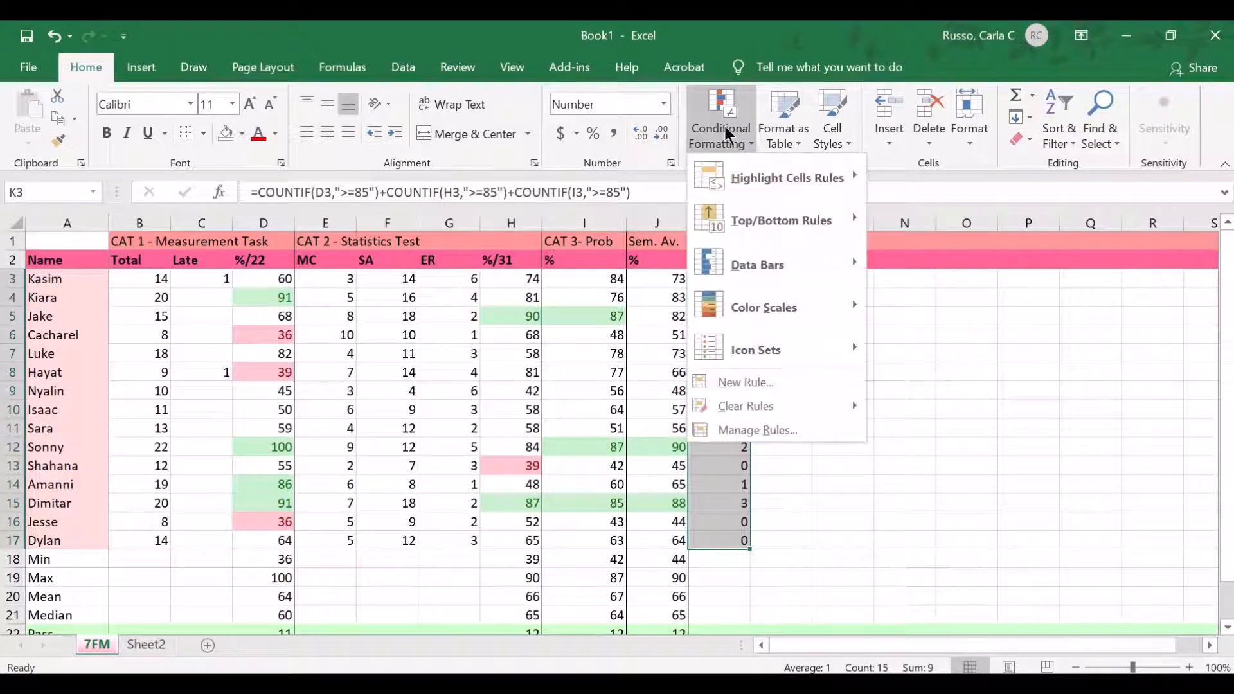
pyautogui.moveTo(758, 178)
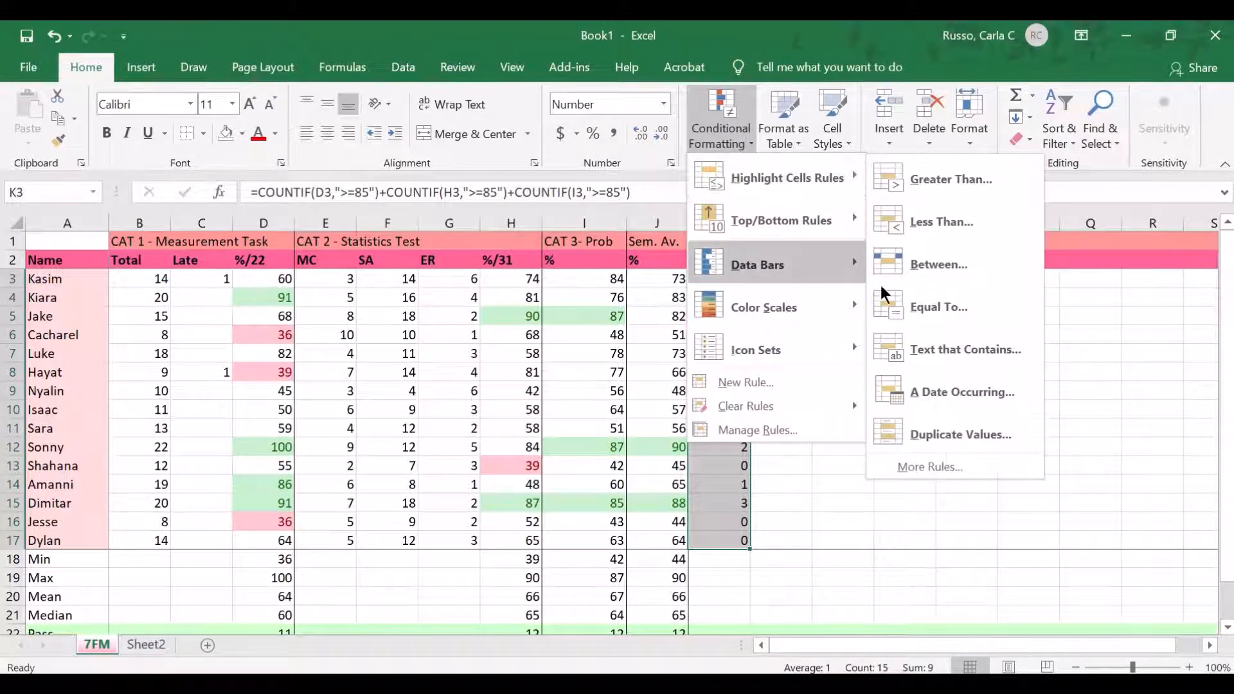
pyautogui.click(889, 317)
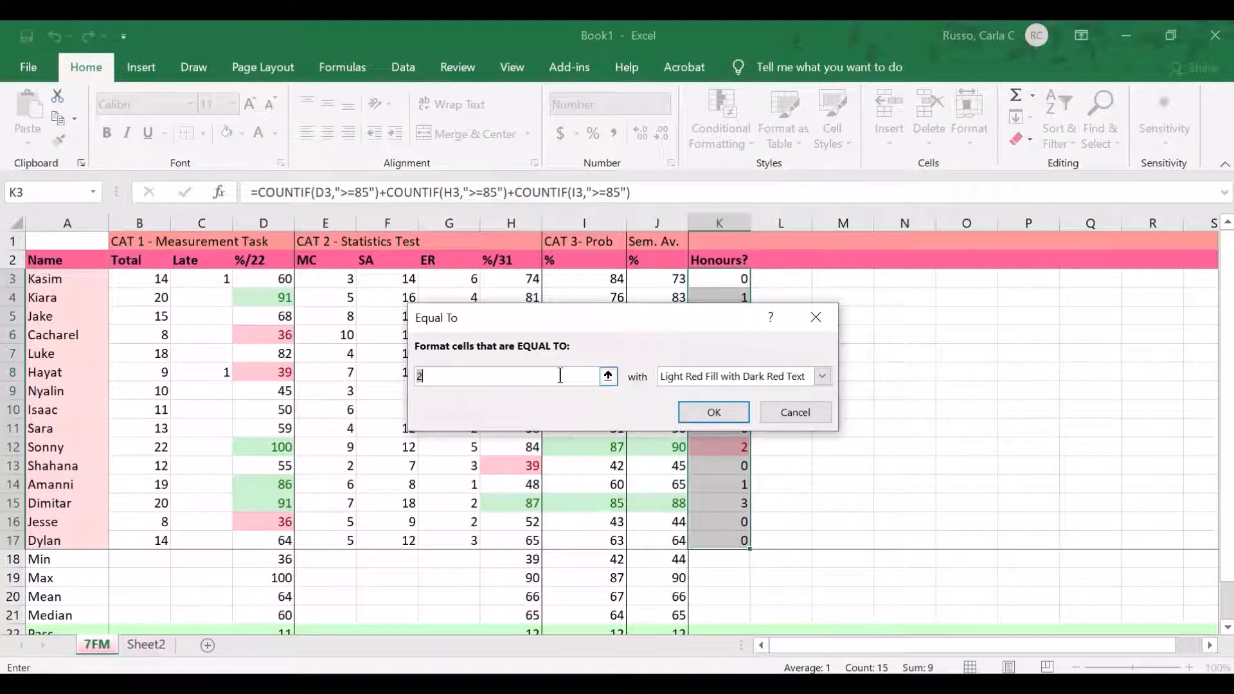
pyautogui.write('3')
pyautogui.click(734, 379)
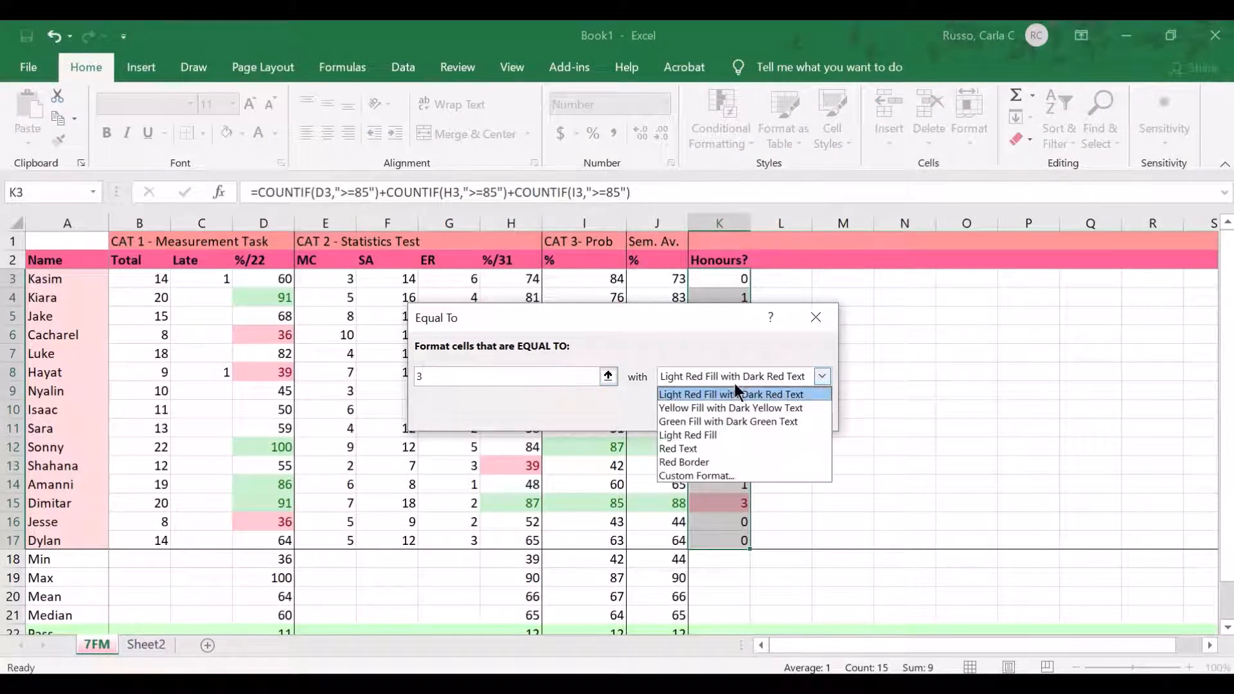
pyautogui.click(731, 422)
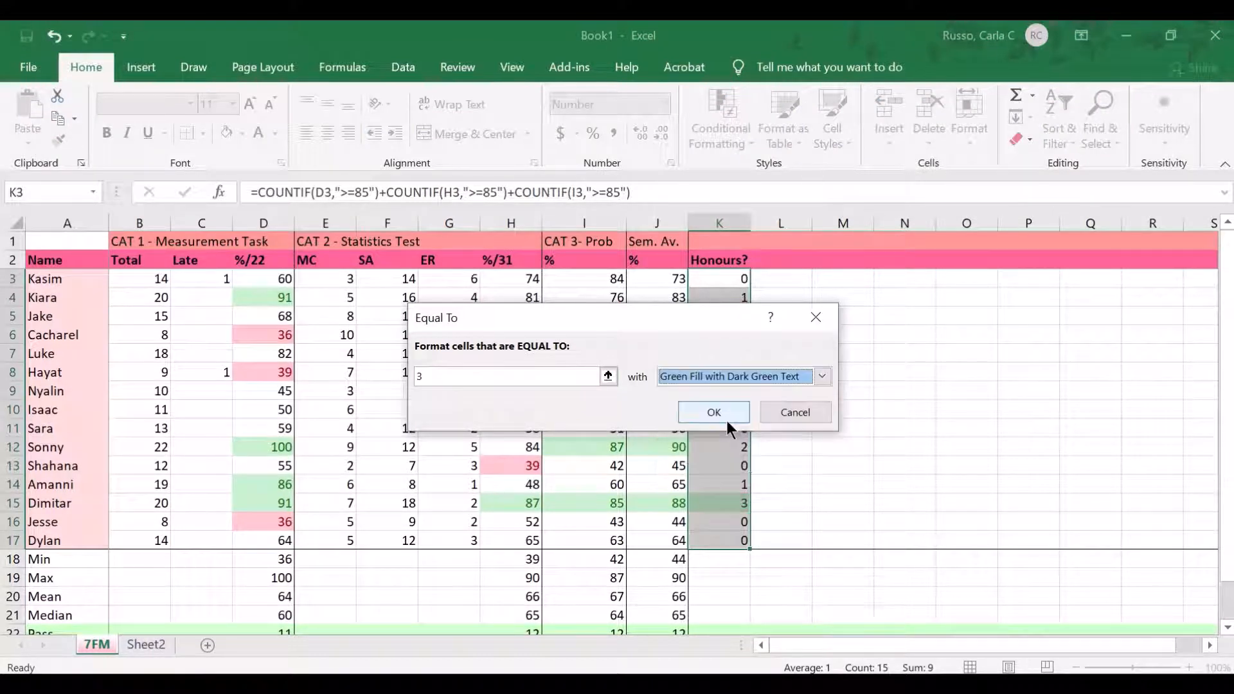
pyautogui.click(721, 415)
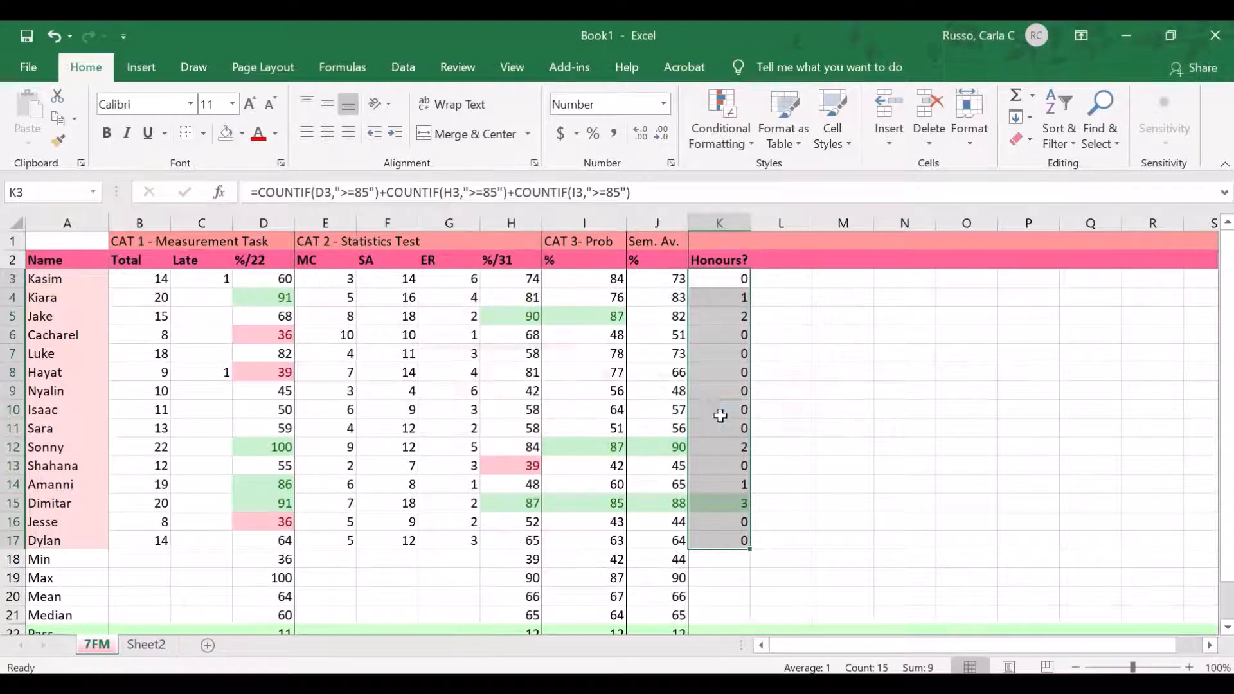
pyautogui.click(787, 522)
pyautogui.click(739, 502)
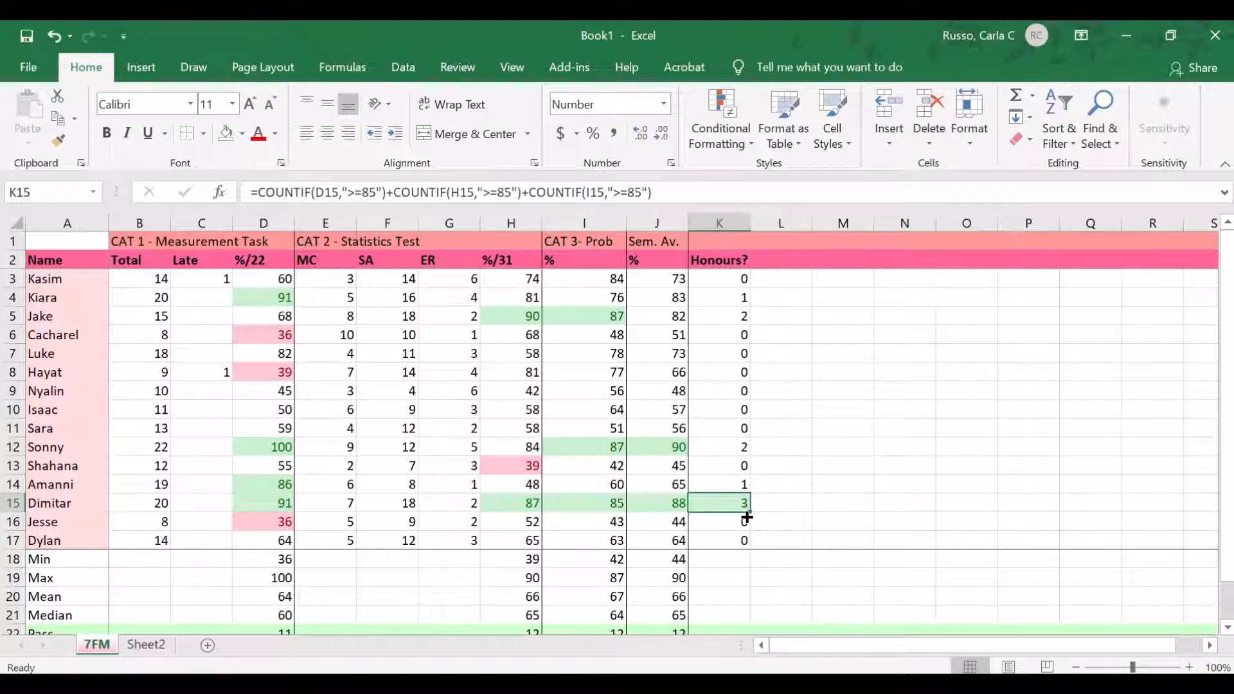
pyautogui.scroll(-1, 747, 518)
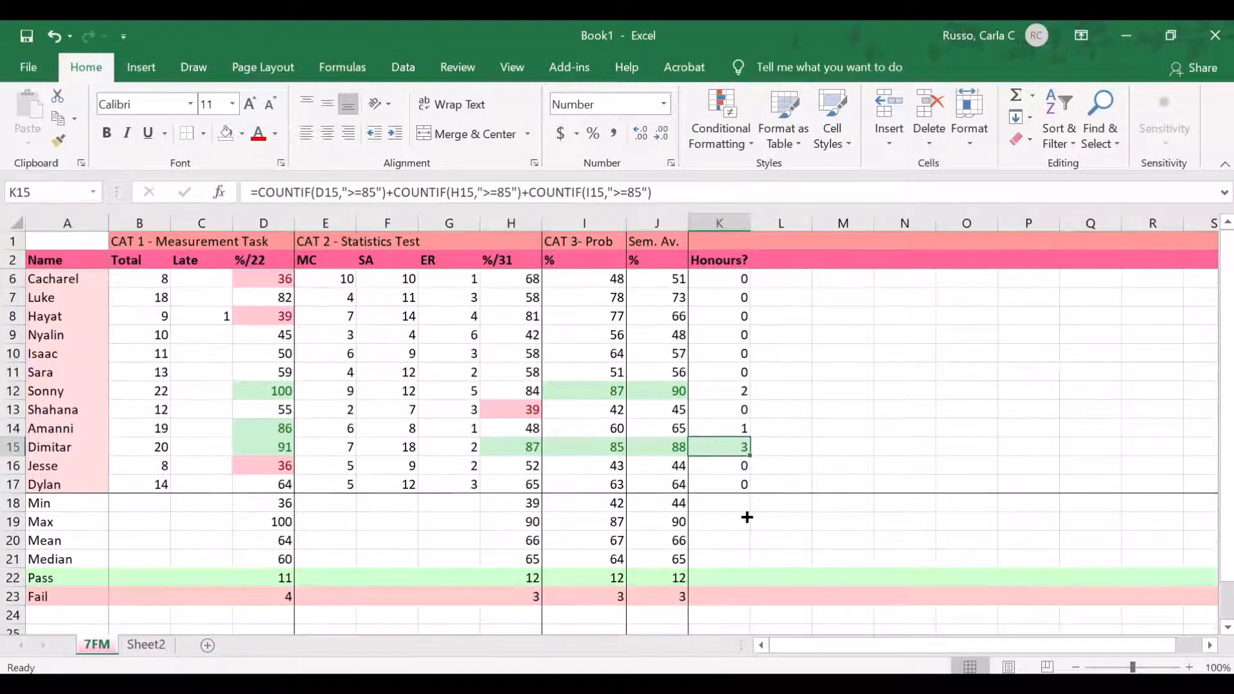
pyautogui.scroll(1, 746, 518)
pyautogui.scroll(-1, 747, 518)
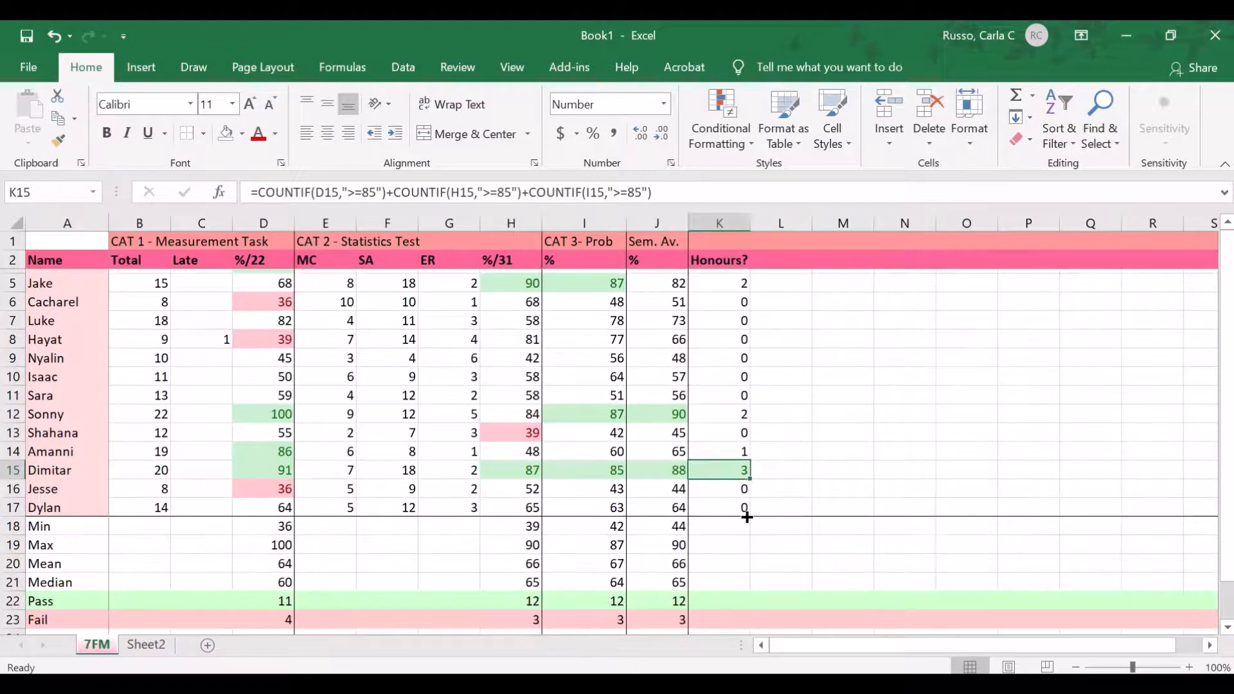
pyautogui.scroll(1, 747, 518)
# Step: Add the section heading "Vic. Curric. Levels" in L1
pyautogui.click(790, 240)
pyautogui.write('Vi')
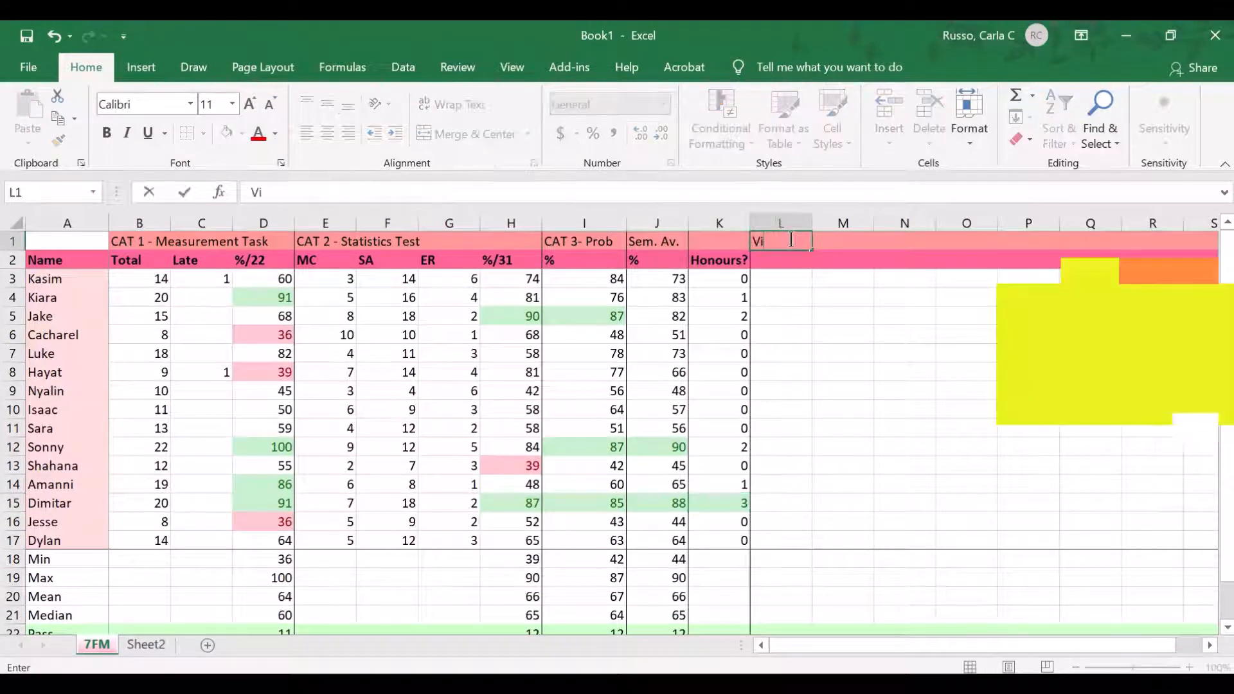
pyautogui.write('c. Curric')
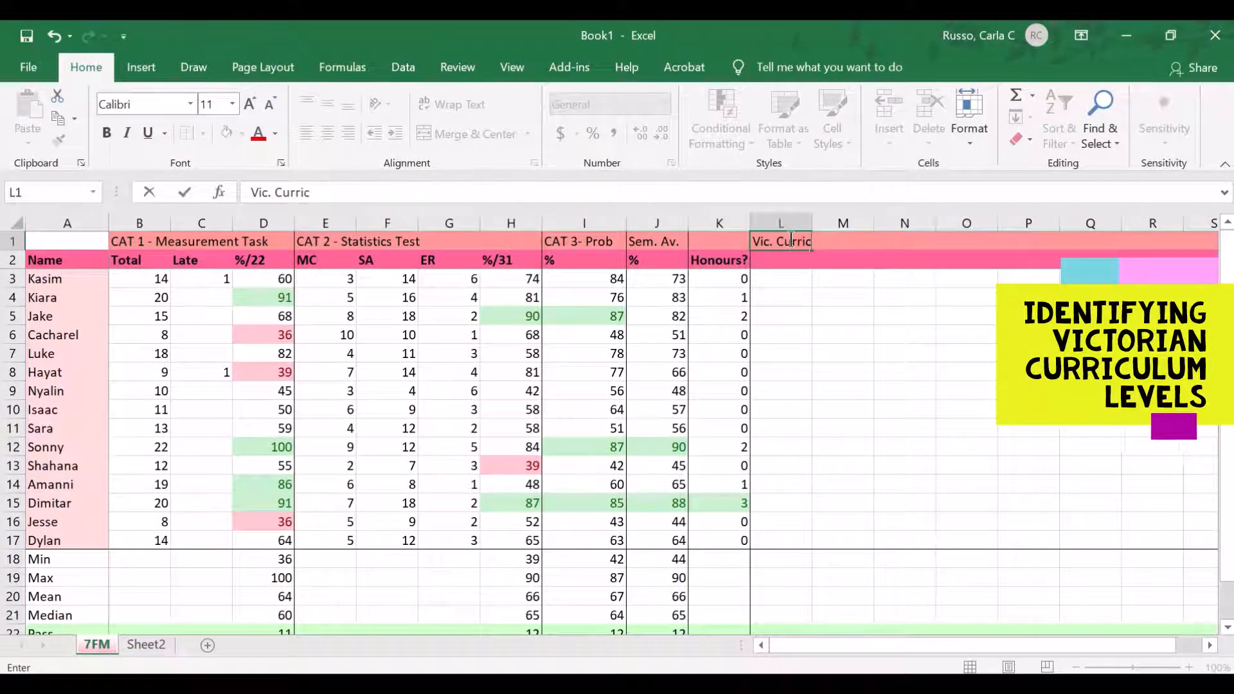
pyautogui.write('. Levels')
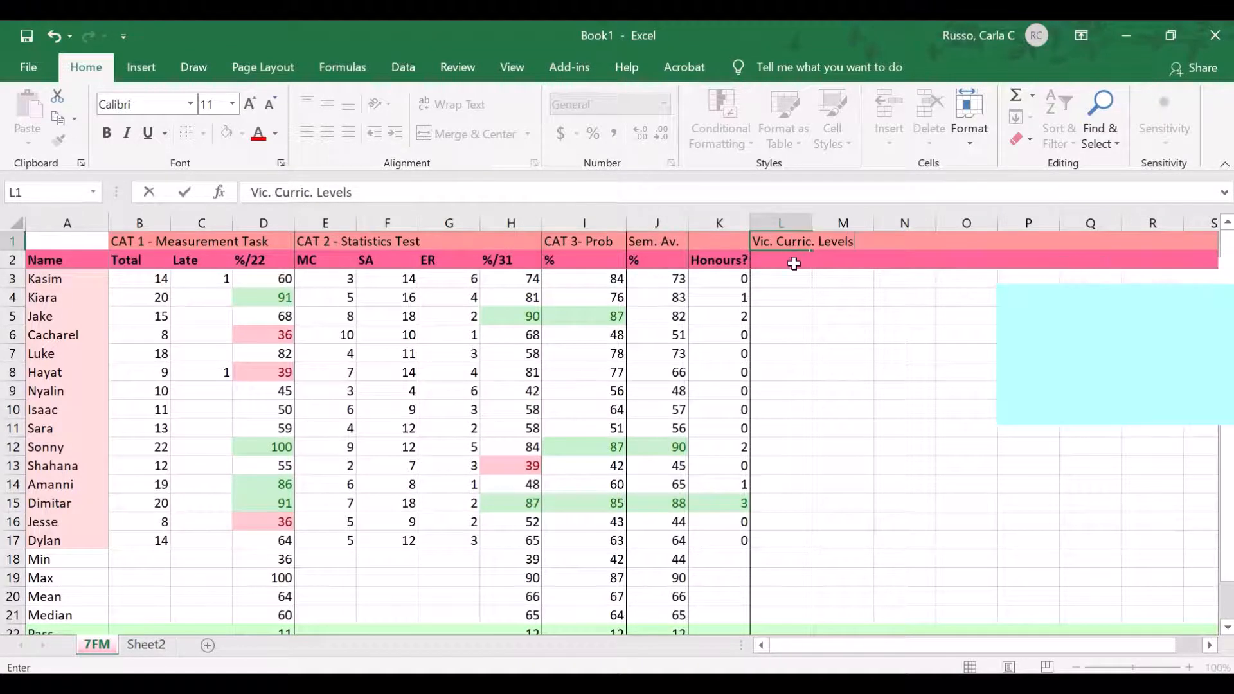
# Step: Enter the column headers "VCMMG" in L2 and "VCMSP" in M2
pyautogui.click(794, 265)
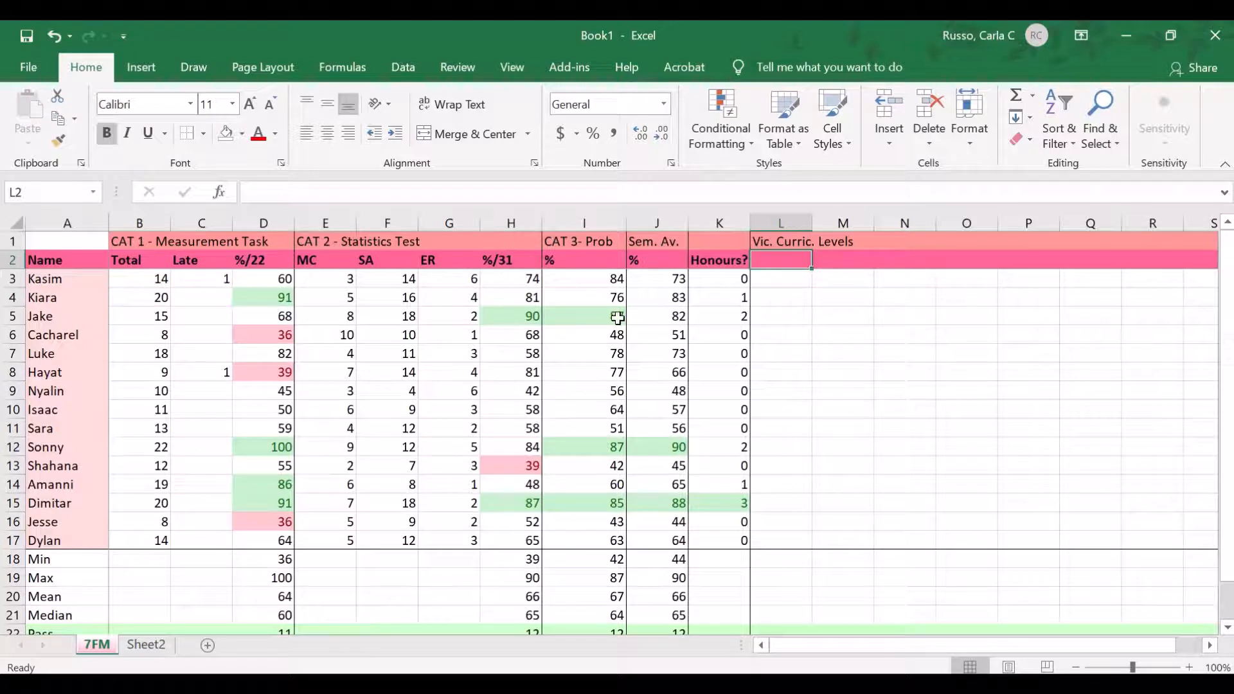
pyautogui.write('VCMMG')
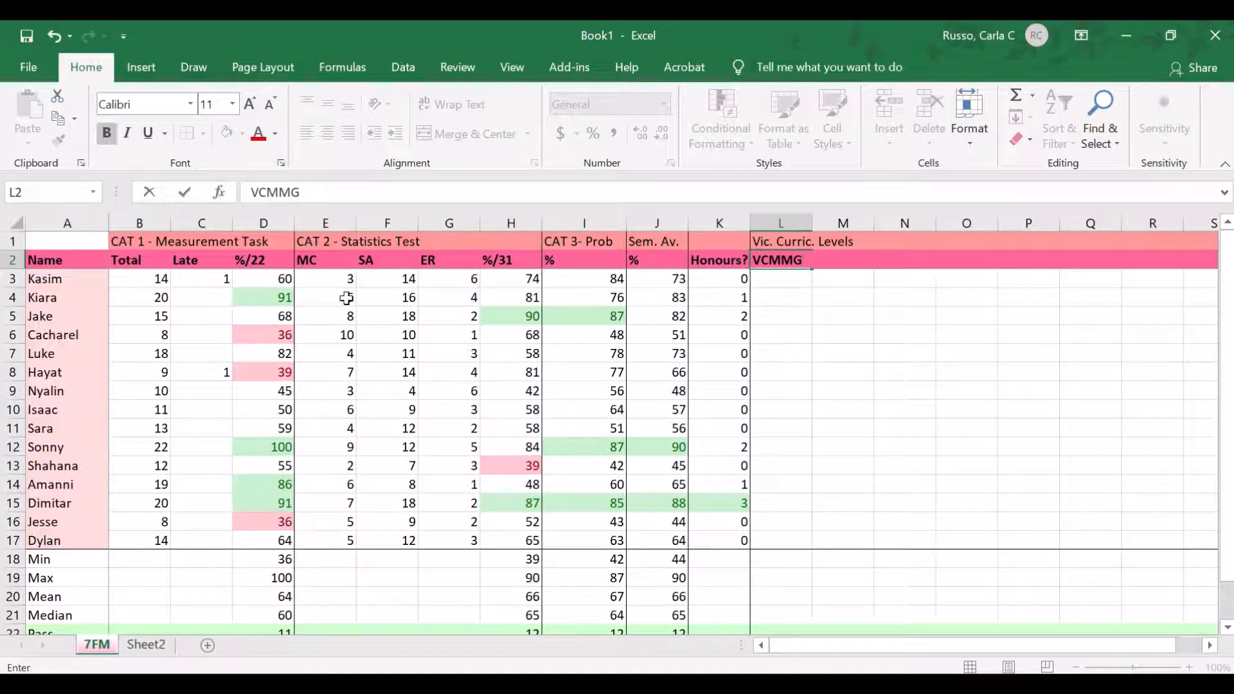
pyautogui.press('Tab')
pyautogui.write('B')
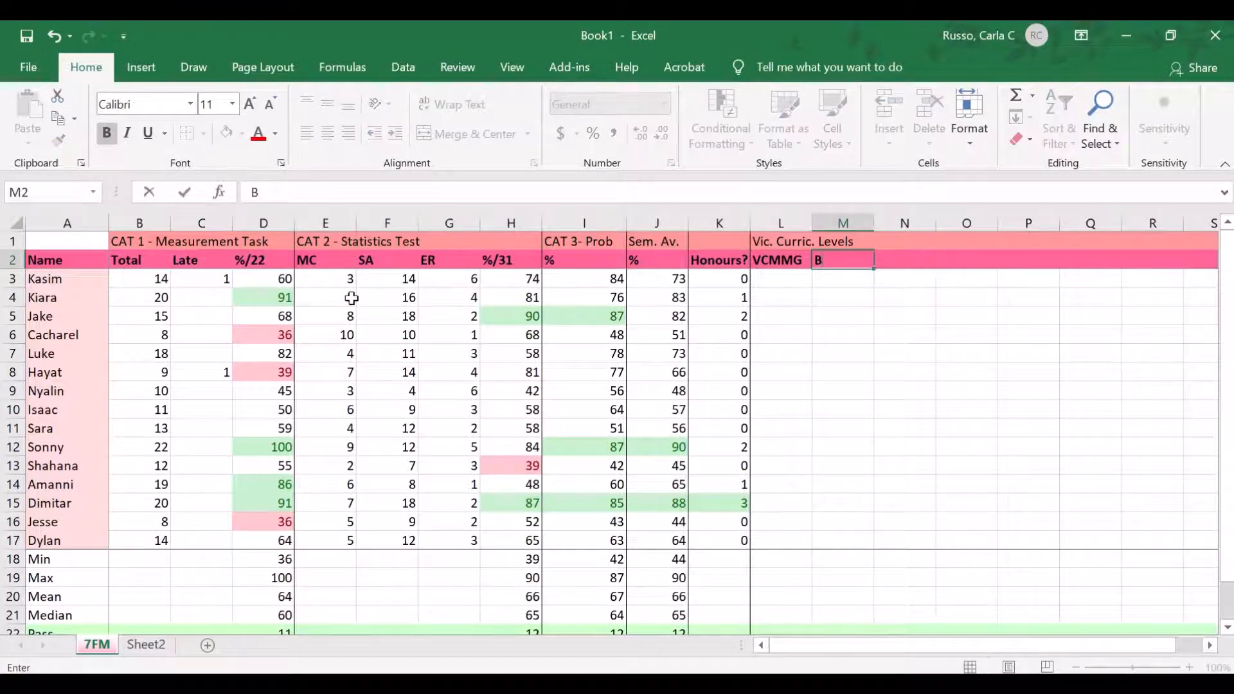
pyautogui.write('CMSP')
pyautogui.press('Return')
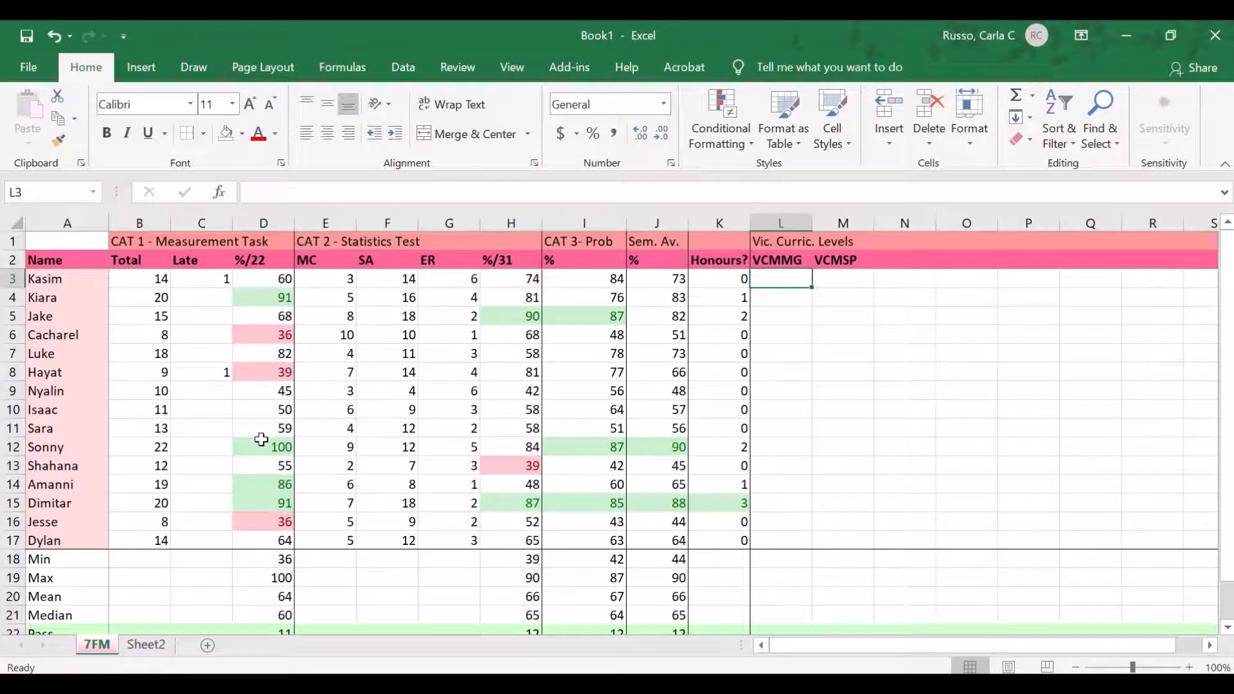
# Step: Enter =IF(D3<40,7.5,IF(D3<85,8.0,8.5)) in L3 to assign the VCMMG level from the CAT 1 percentage
pyautogui.write('=')
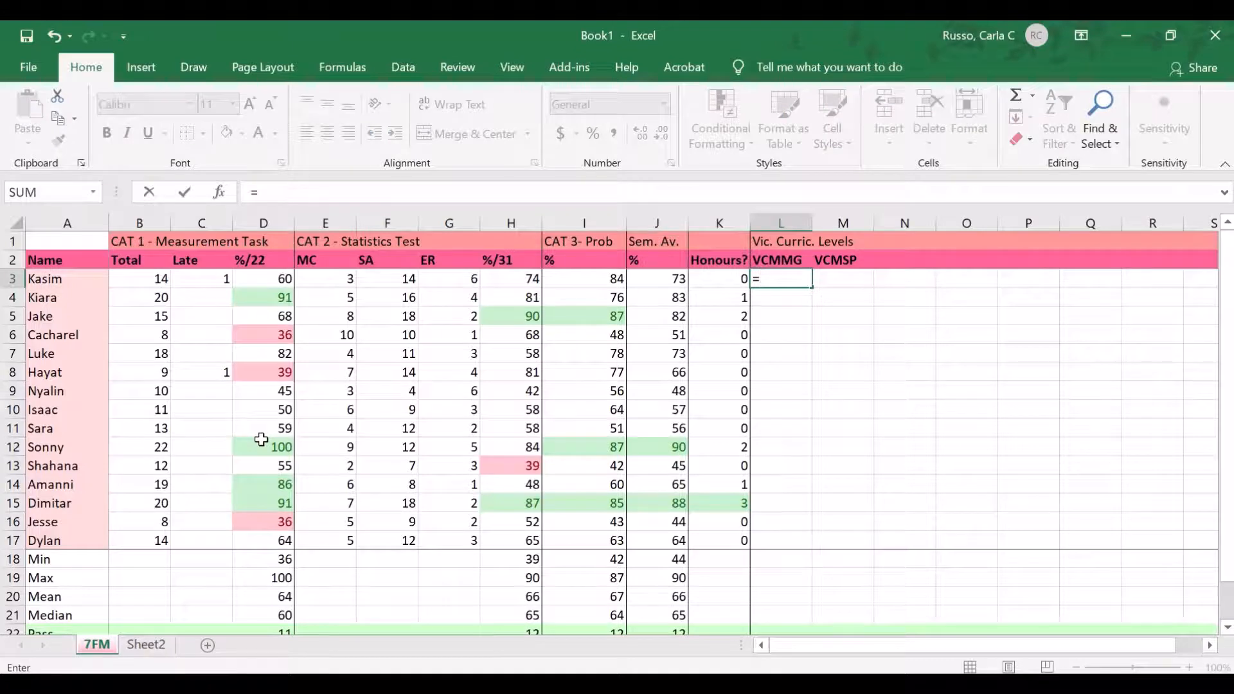
pyautogui.write('IF')
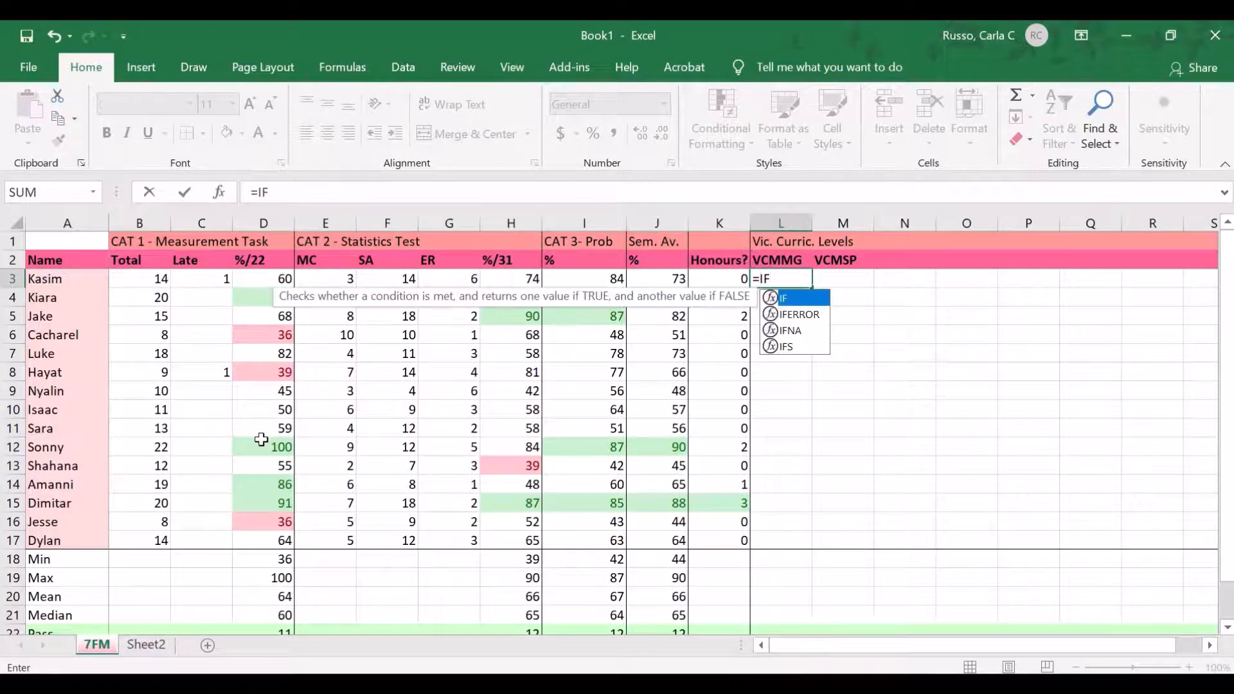
pyautogui.write('(')
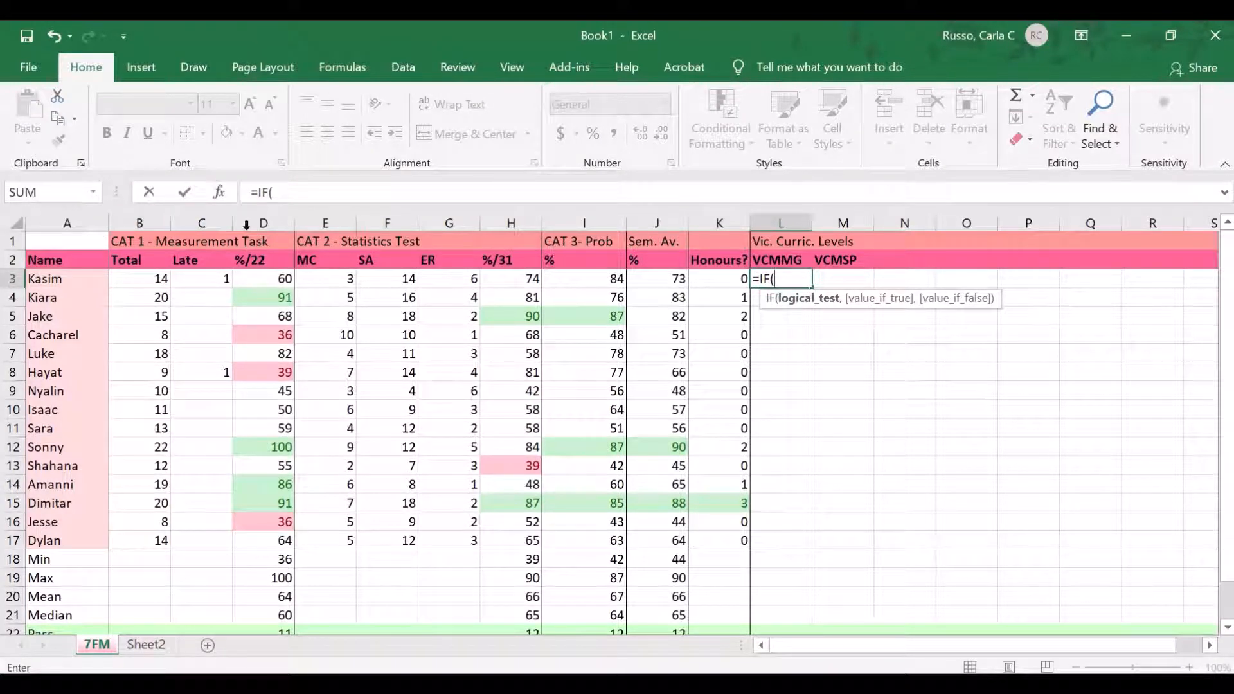
pyautogui.click(269, 281)
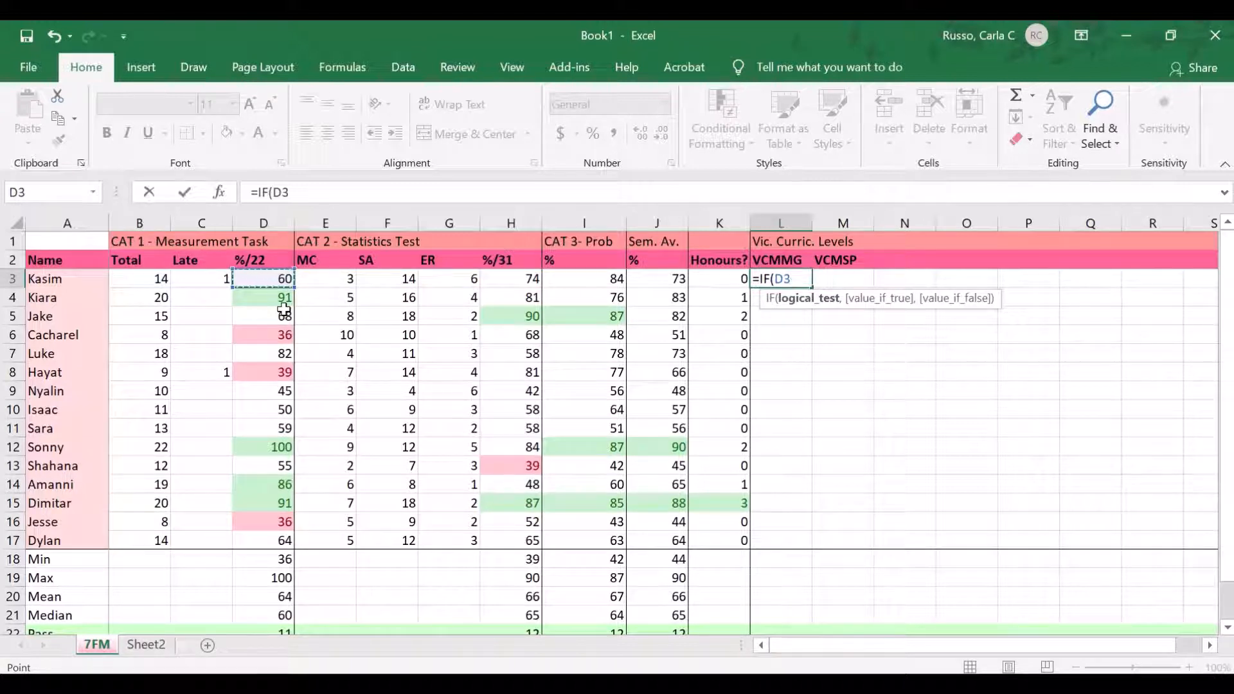
pyautogui.write('<40')
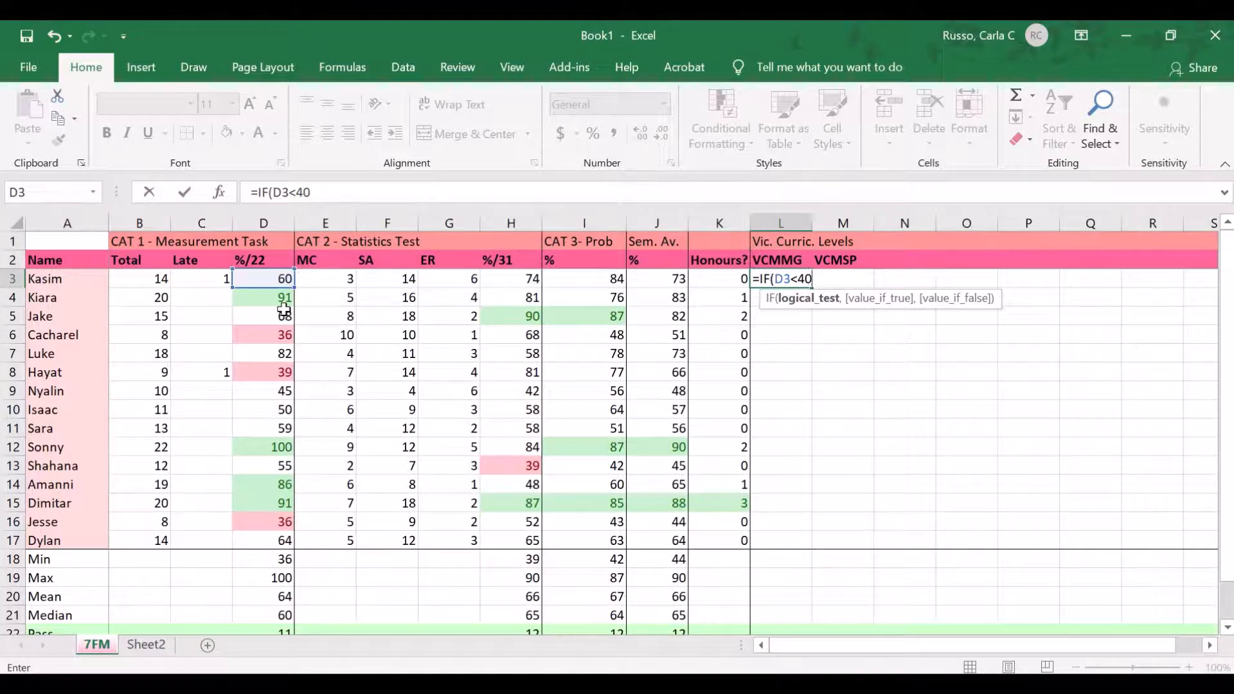
pyautogui.write(',')
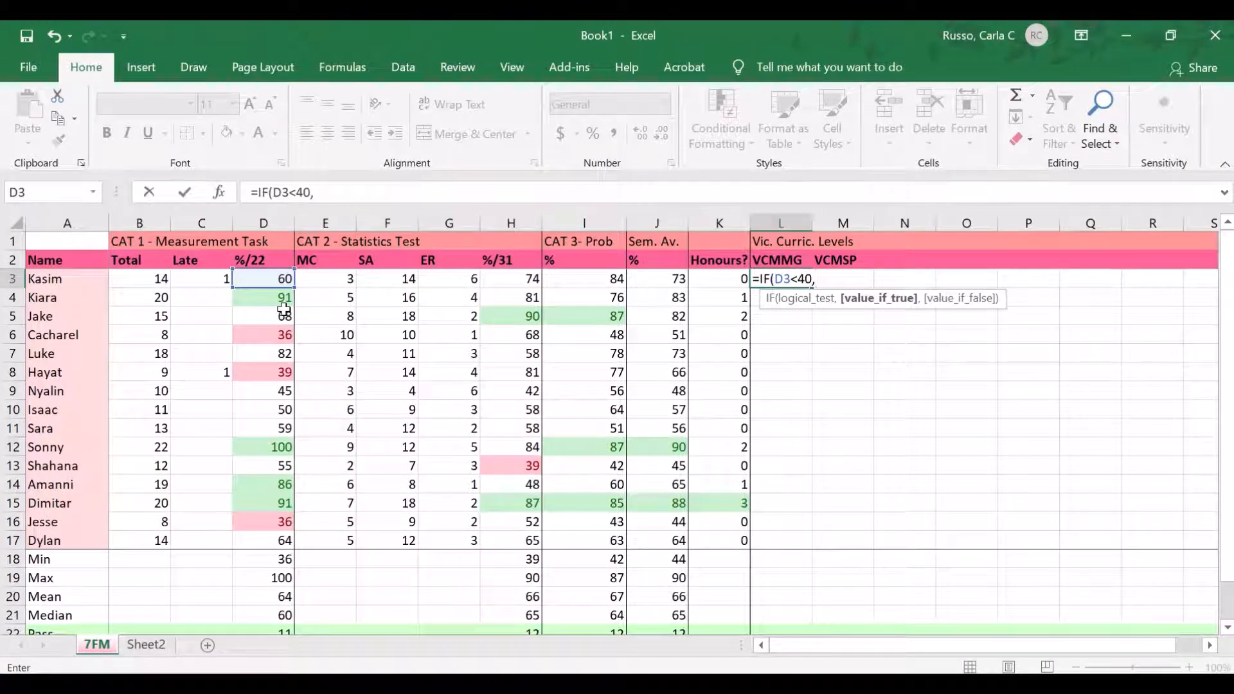
pyautogui.write('7.5,')
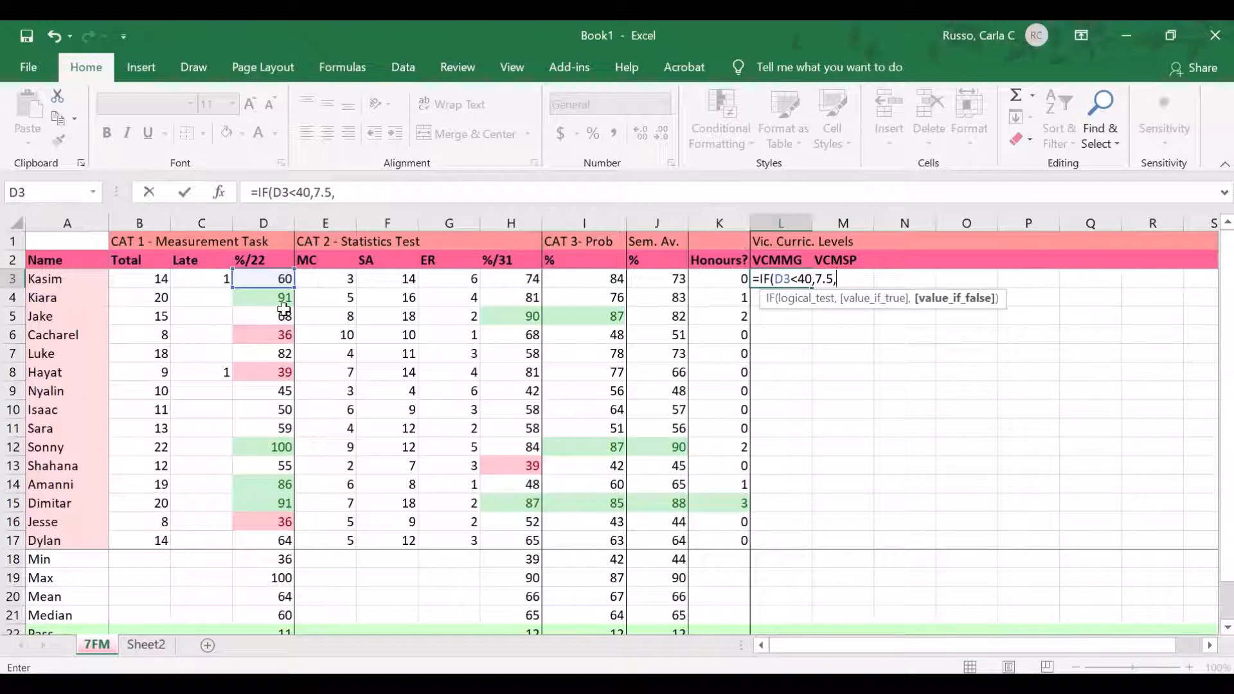
pyautogui.write('8.0')
pyautogui.press('BackSpace')
pyautogui.press('BackSpace')
pyautogui.press('BackSpace')
pyautogui.write('IF')
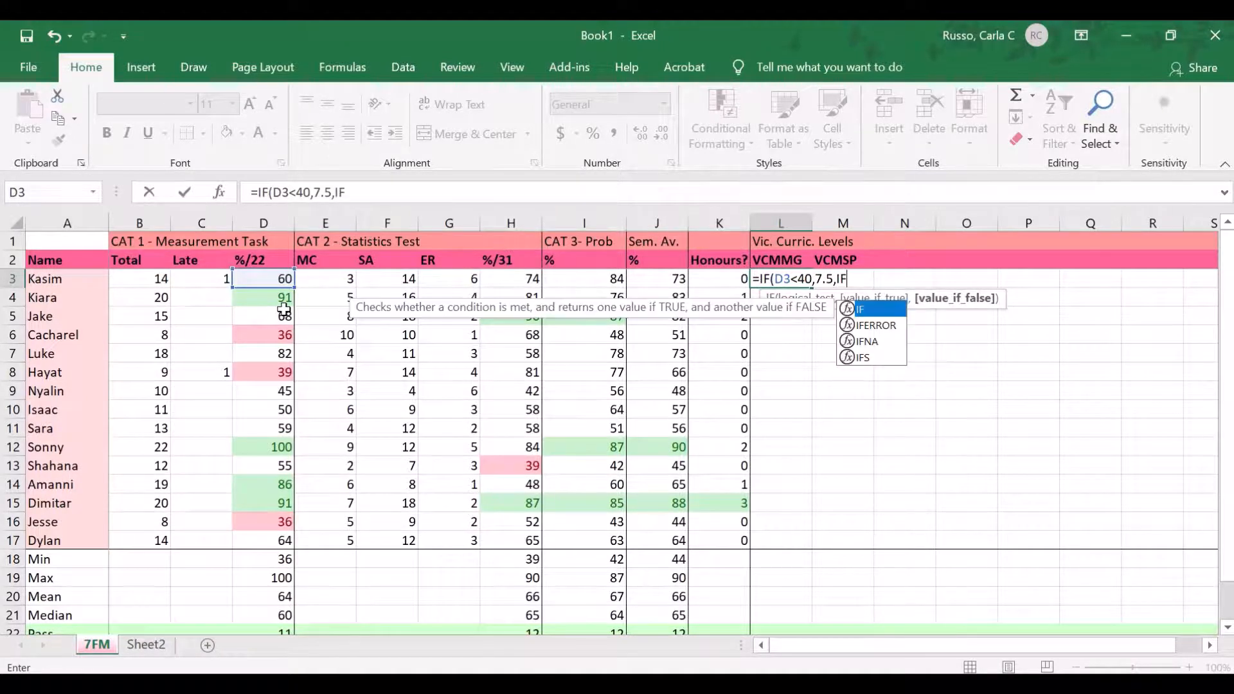
pyautogui.write('(')
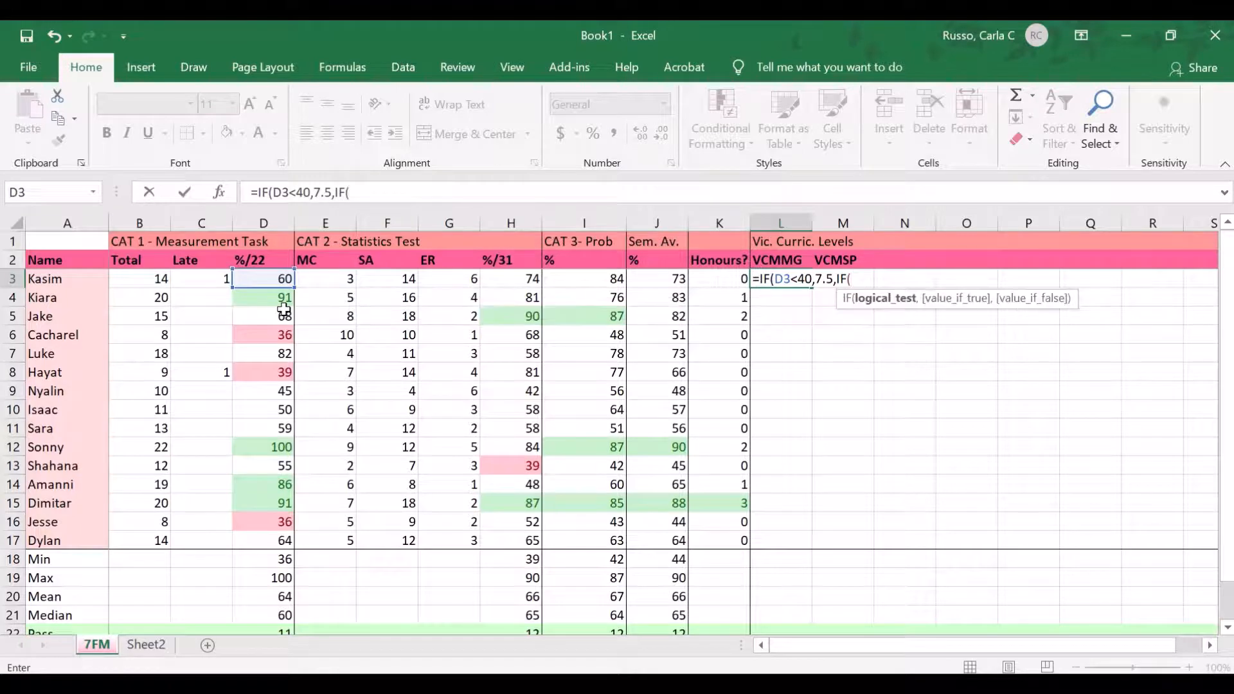
pyautogui.write('D3')
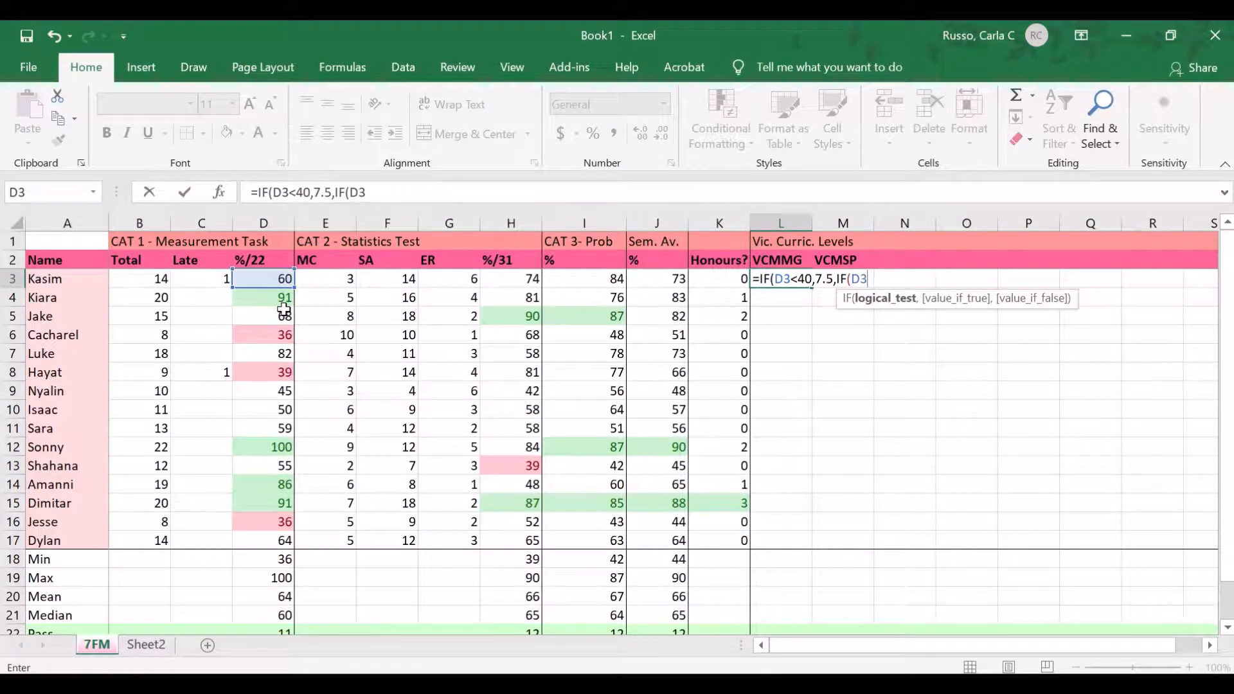
pyautogui.write('<')
pyautogui.write('85,')
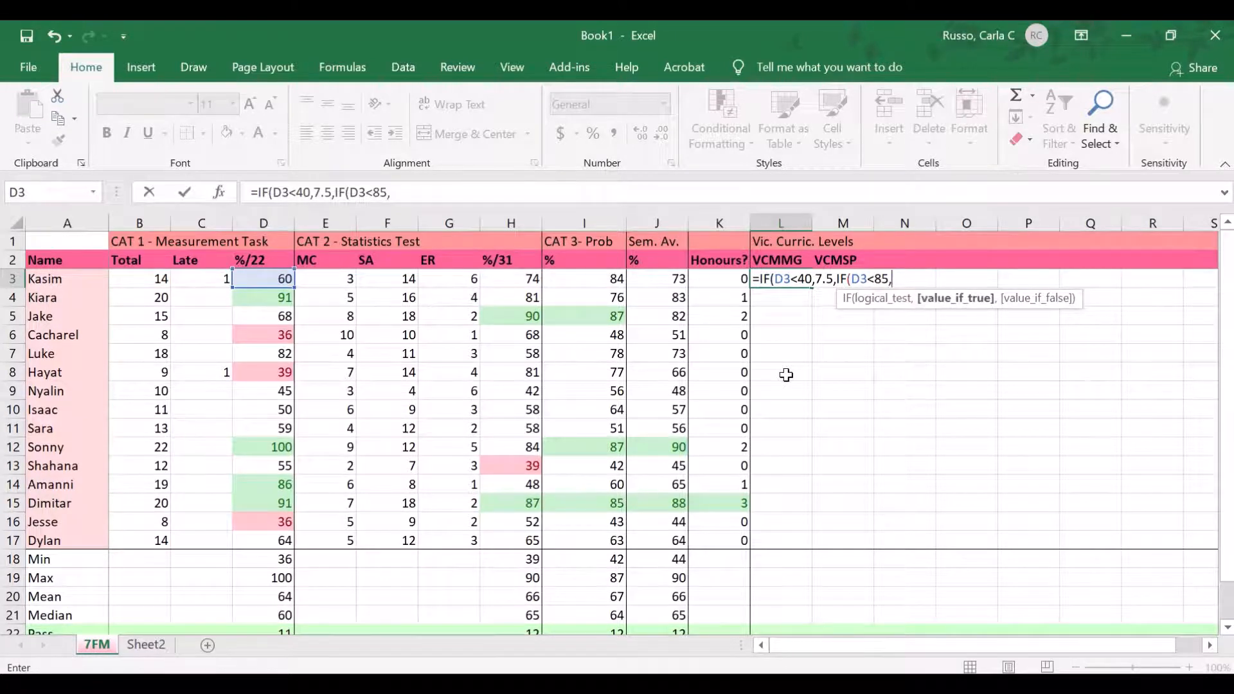
pyautogui.write('8.0,8.5')
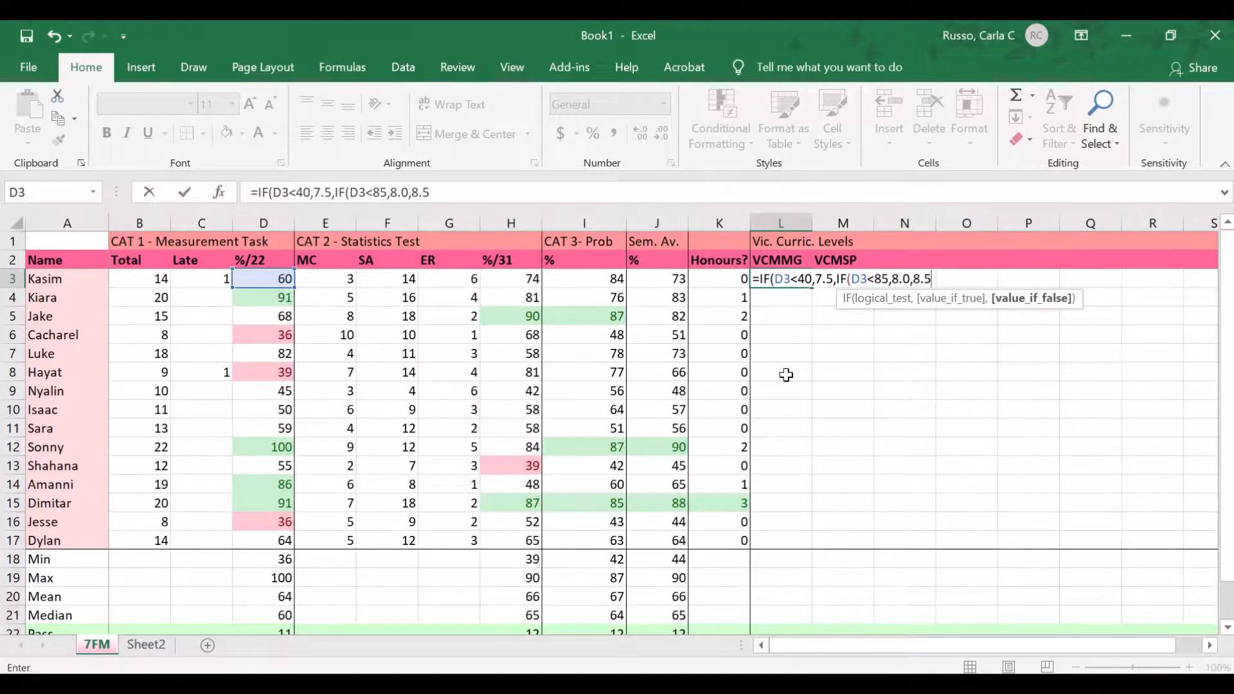
pyautogui.write('))')
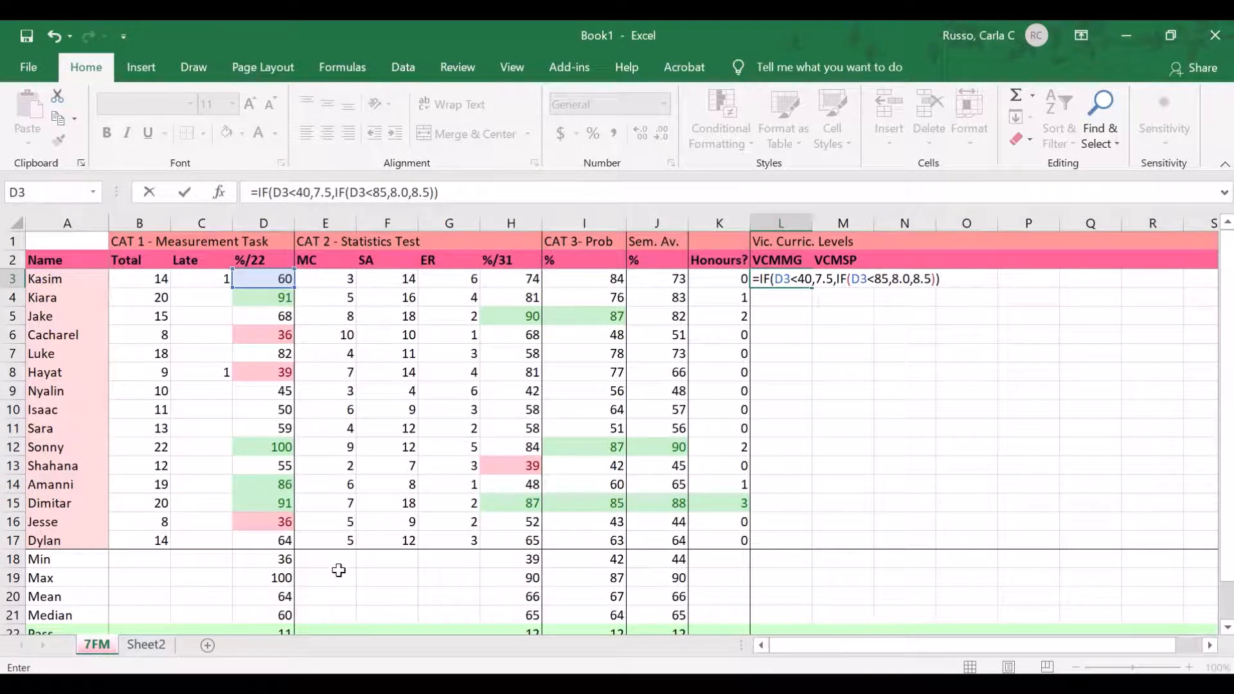
pyautogui.press('Return')
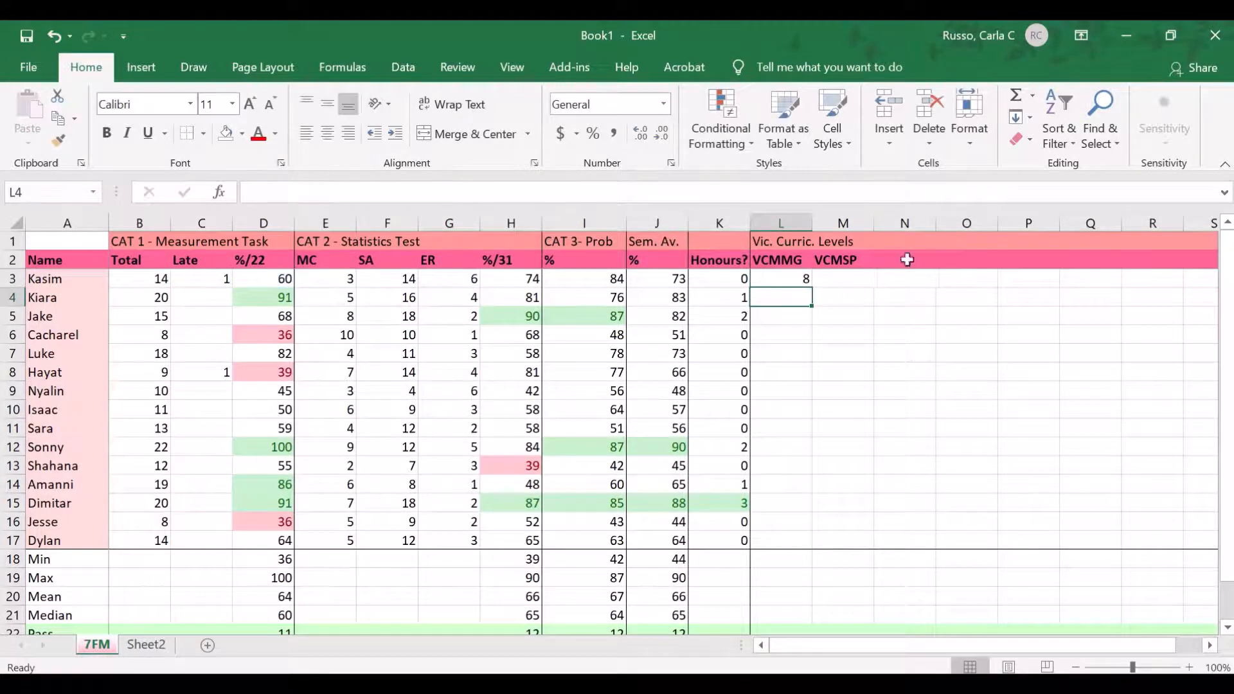
# Step: Fill the VCMMG level formula from L3 down to L17 and show the levels with one decimal place
pyautogui.click(799, 278)
pyautogui.moveTo(811, 287); pyautogui.dragTo(807, 548)
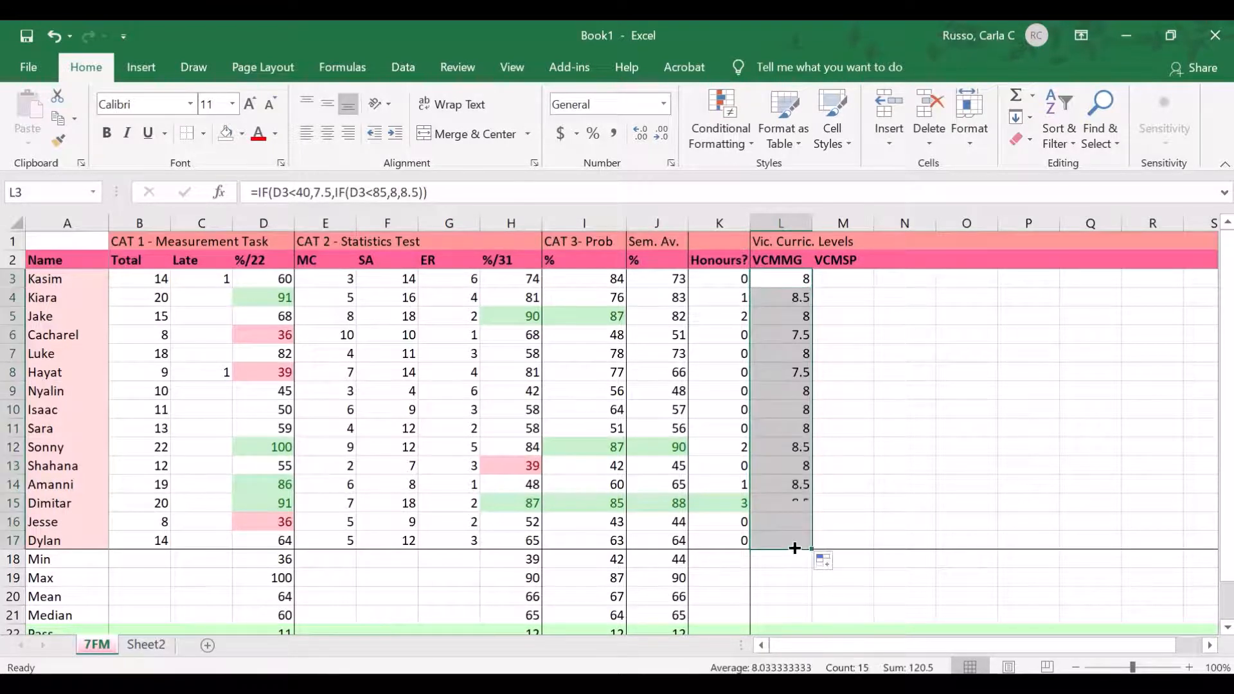
pyautogui.click(640, 132)
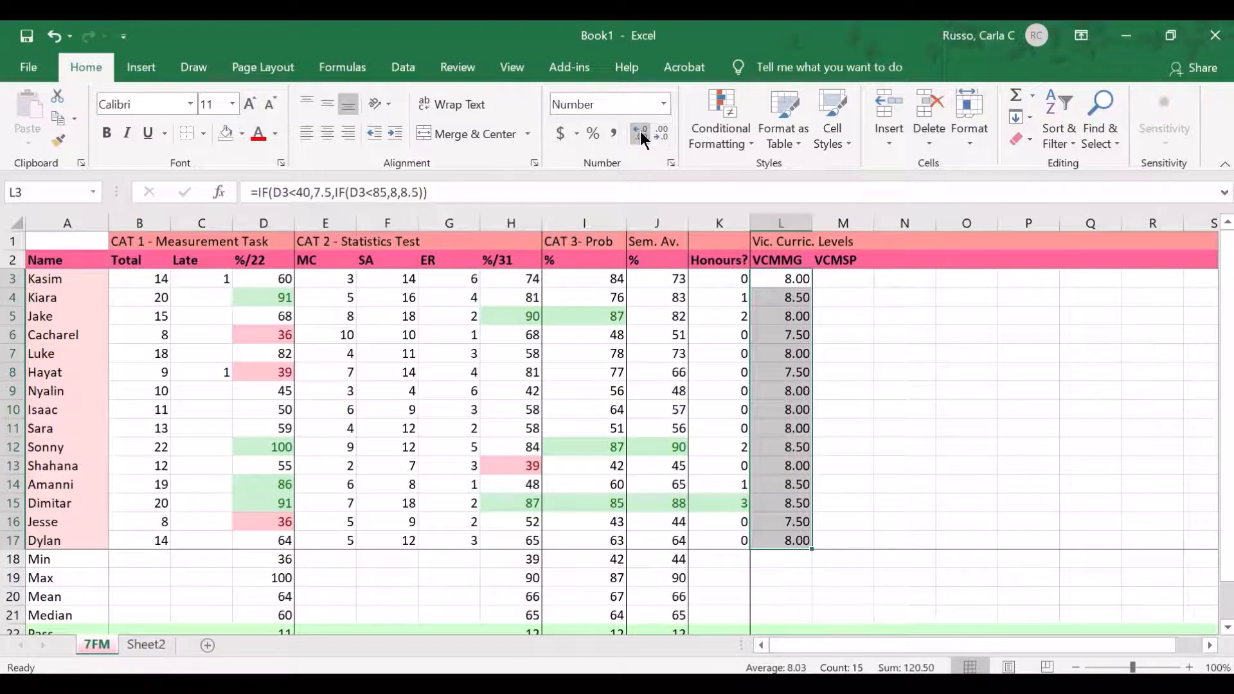
pyautogui.click(660, 134)
pyautogui.click(849, 350)
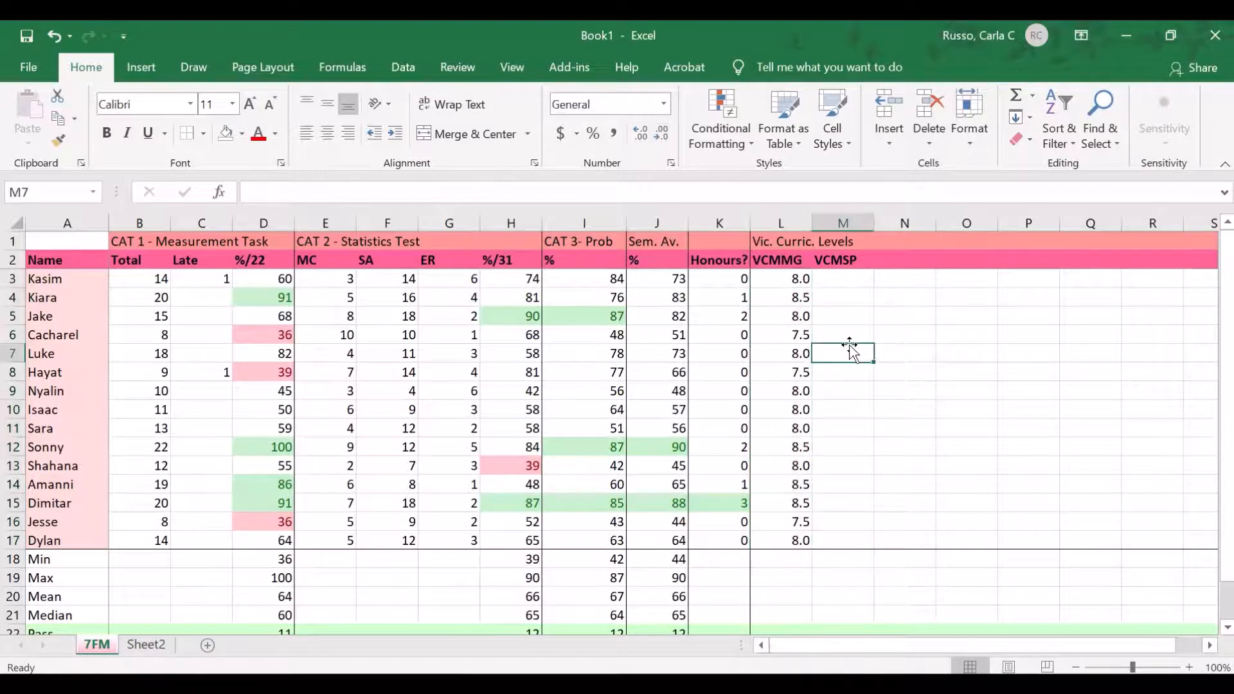
pyautogui.click(794, 278)
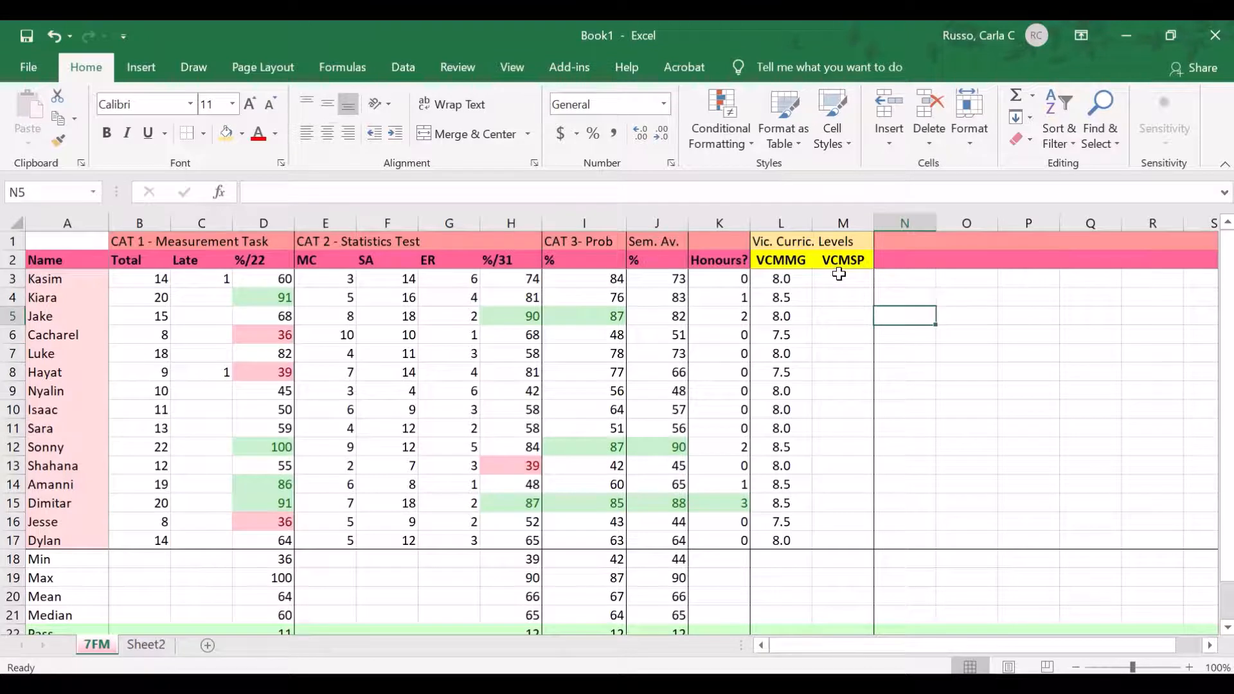
# Step: Enter =IF(AVERAGE(H3,I3)<40,7.5,IF(AVERAGE(H3,I3)<85,8.0,8.5)) in M3 to assign the VCMSP level from the CAT 2 and CAT 3 percentages
pyautogui.click(839, 275)
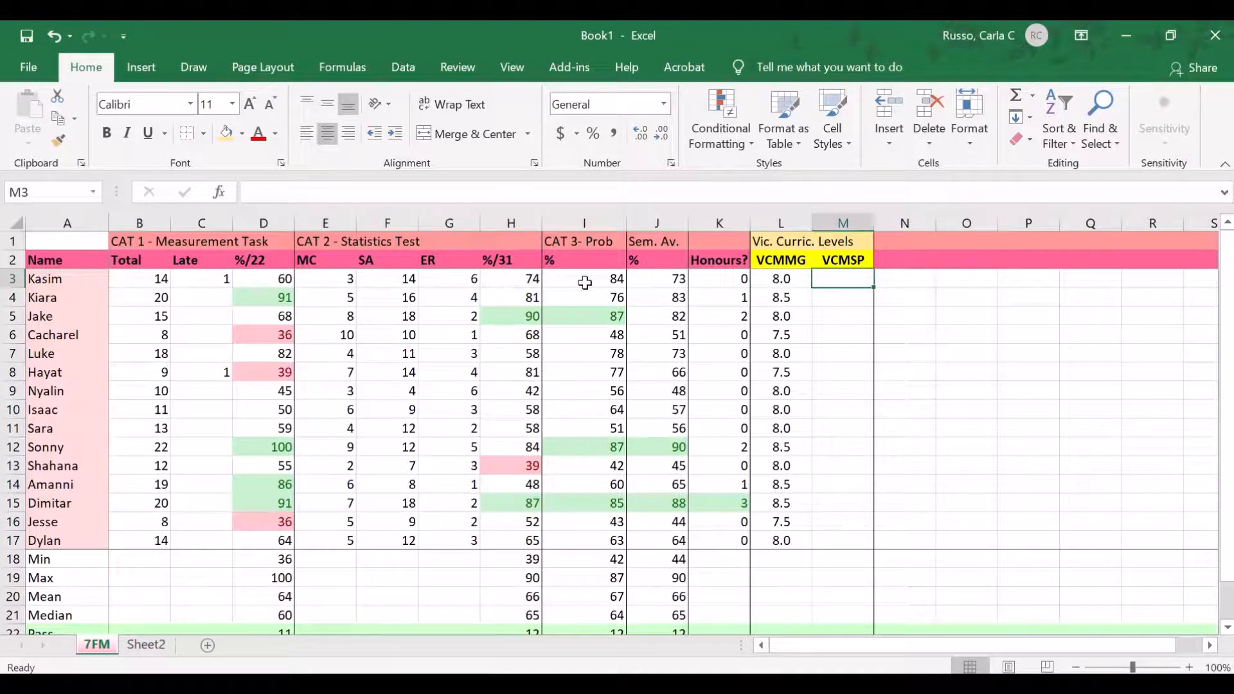
pyautogui.write('=')
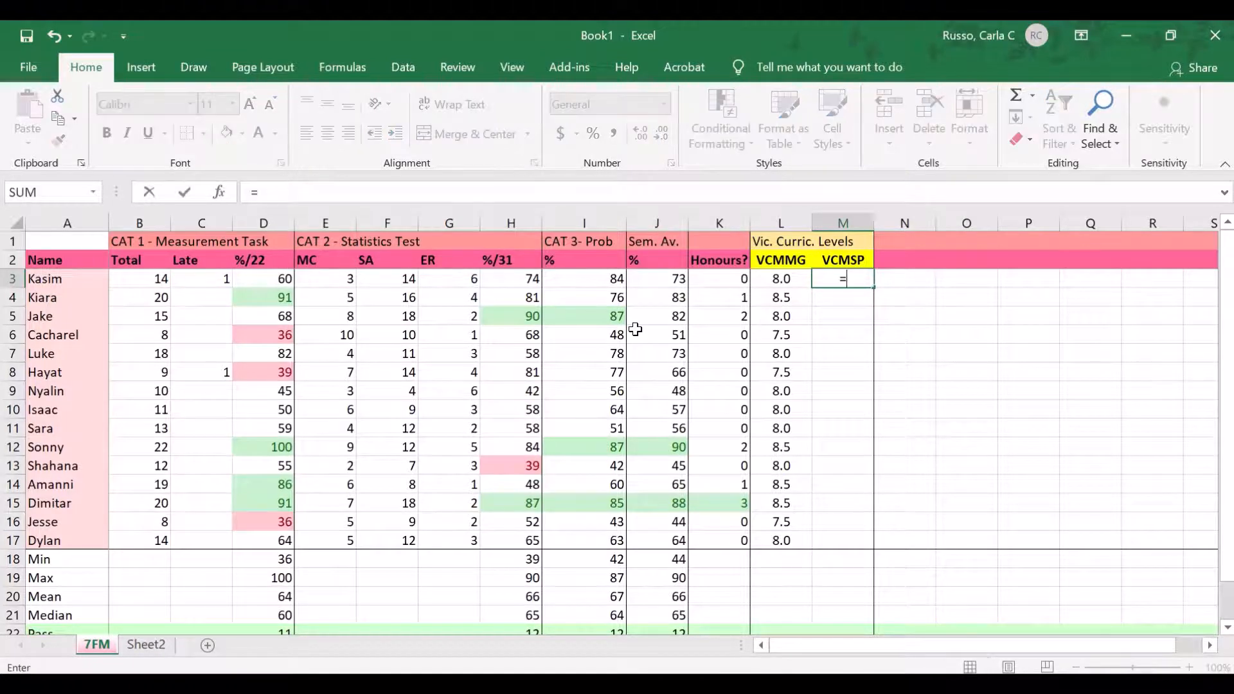
pyautogui.write('IF')
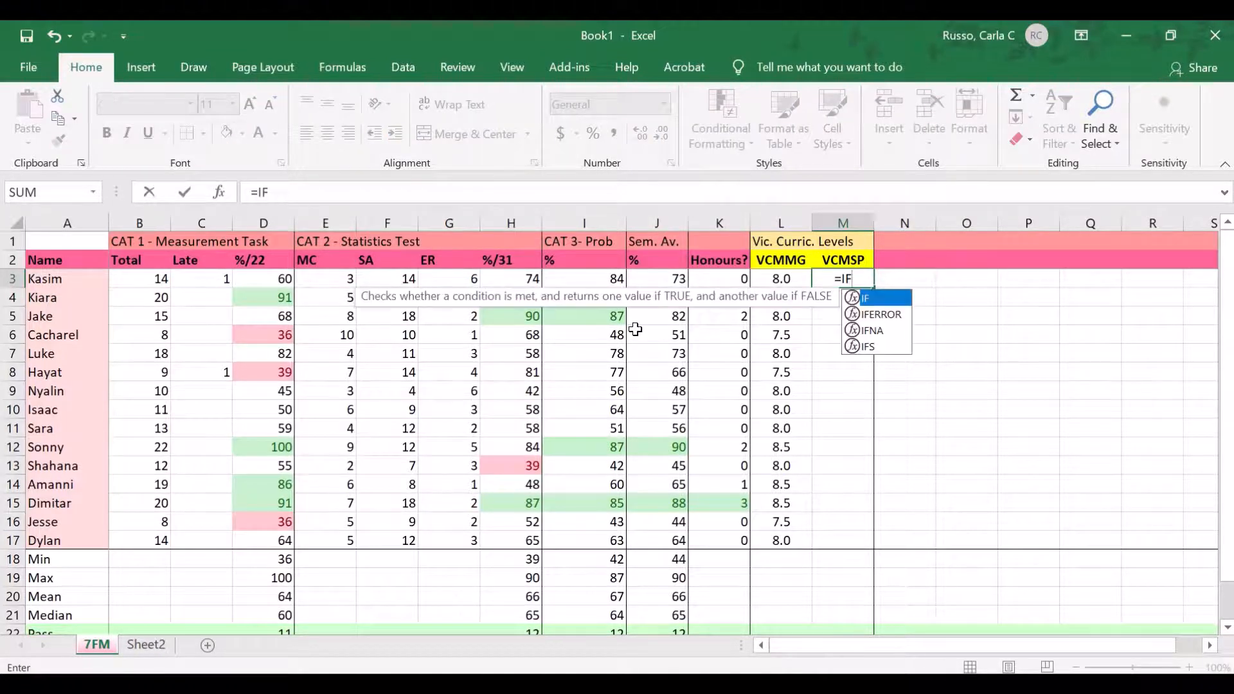
pyautogui.write('(')
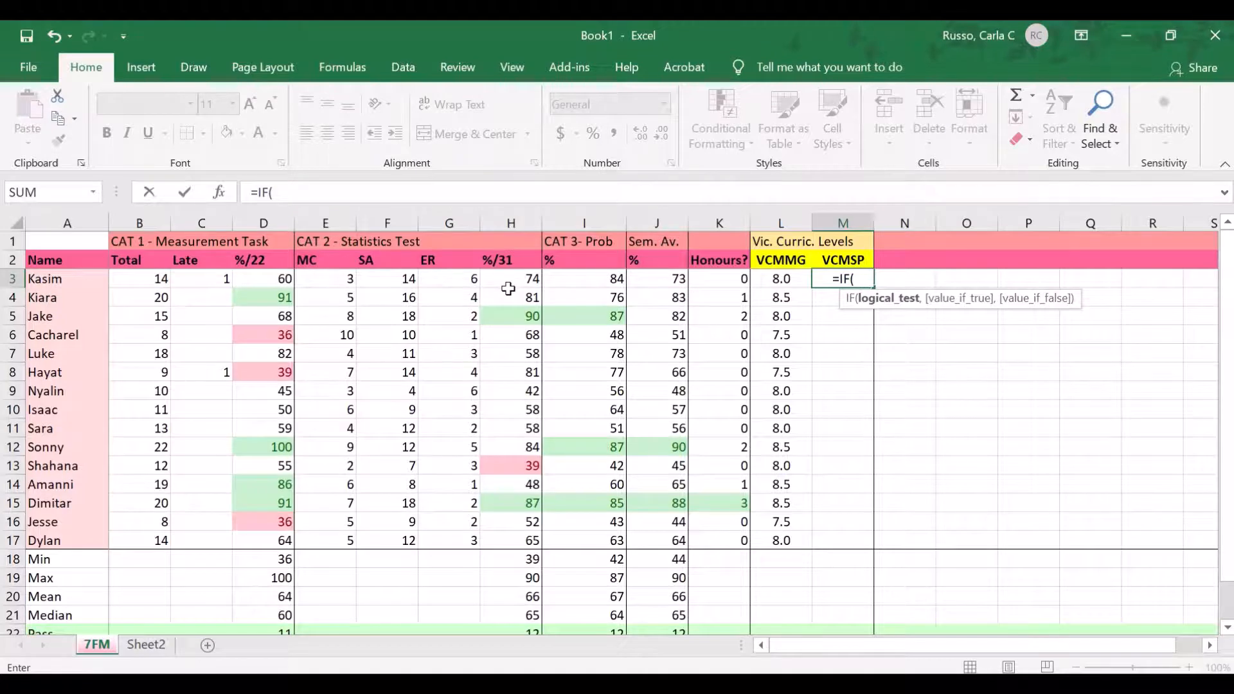
pyautogui.write('AVERAGE(')
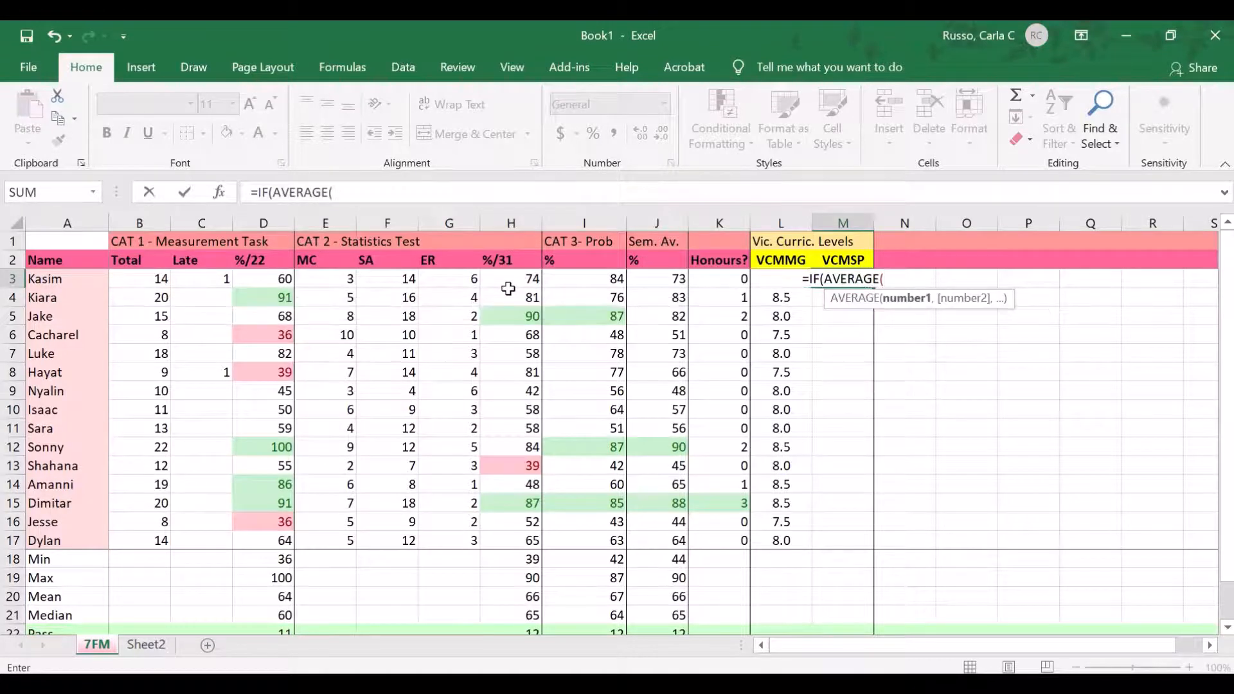
pyautogui.click(500, 279)
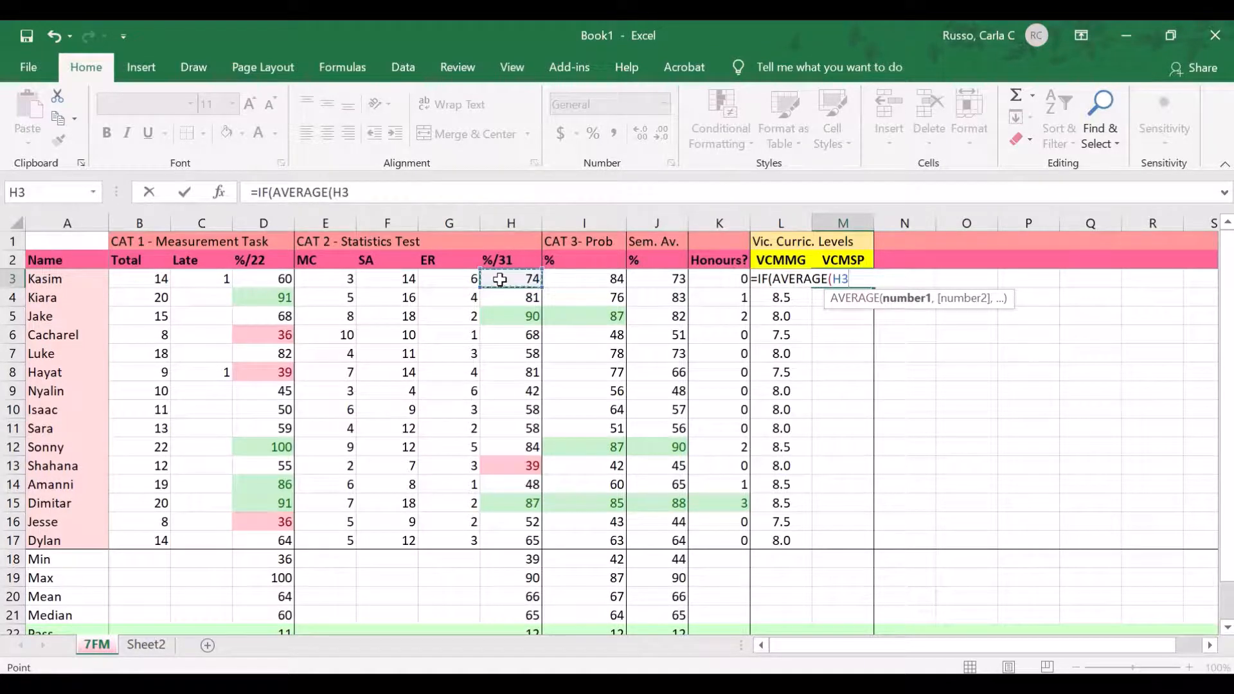
pyautogui.write(',')
pyautogui.click(609, 284)
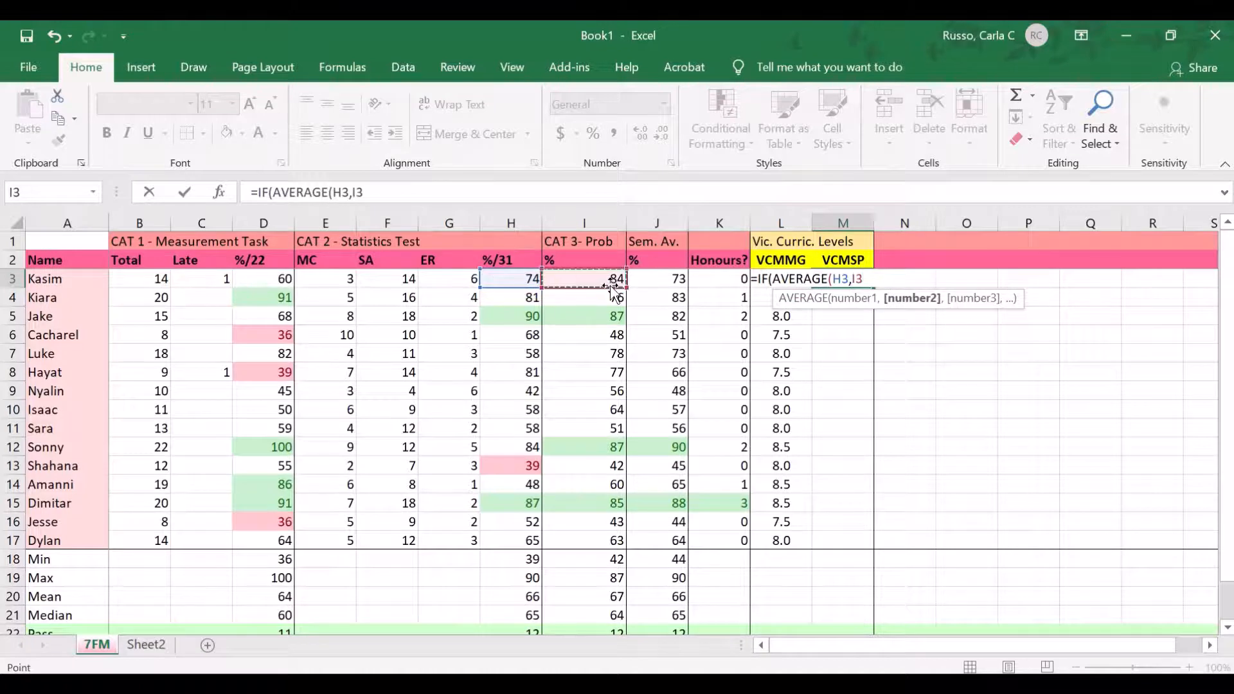
pyautogui.write(')<')
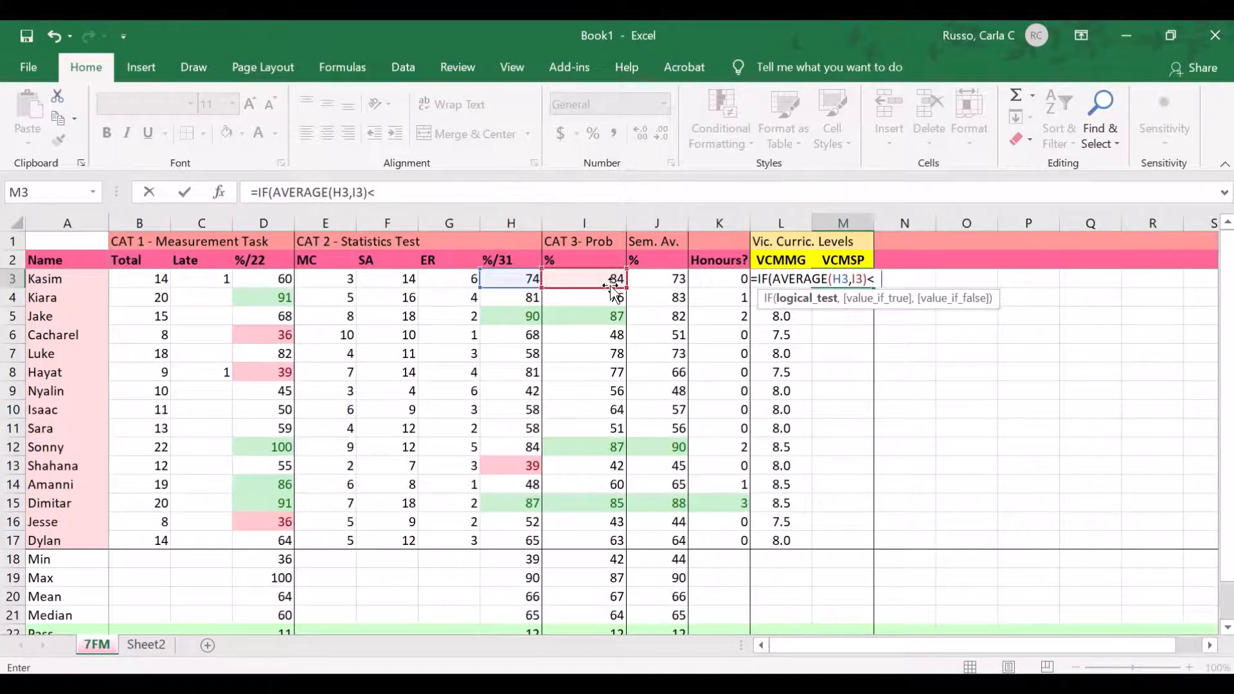
pyautogui.write('40,')
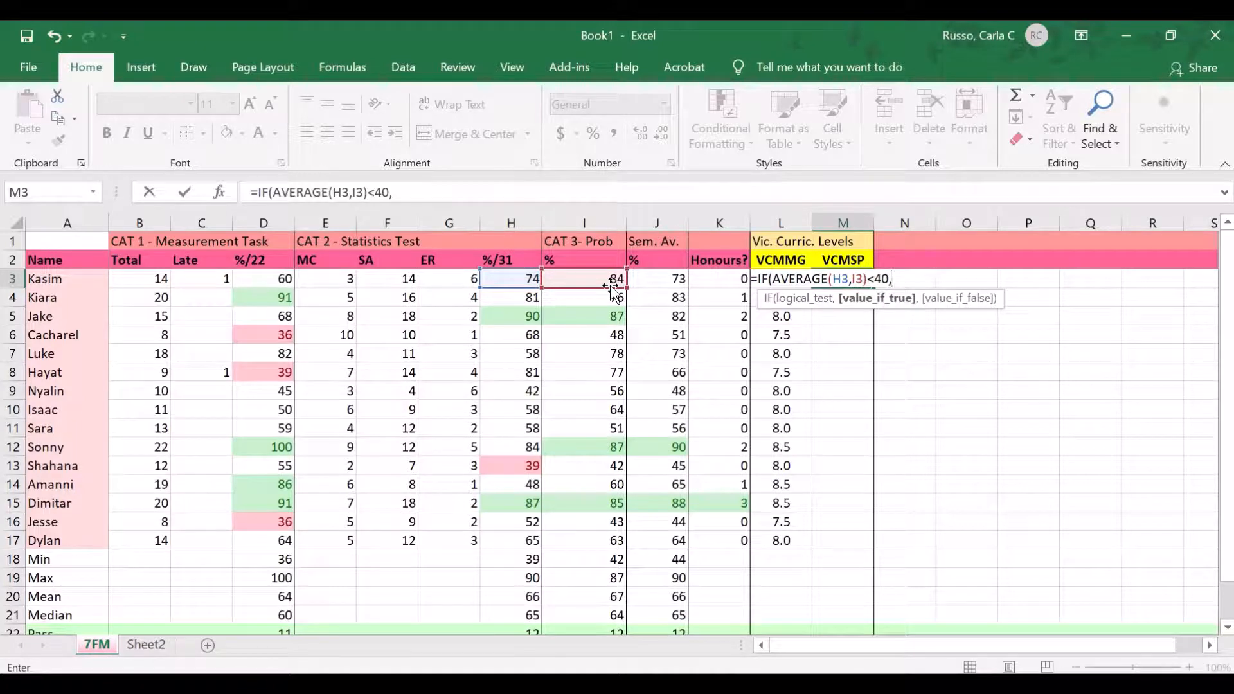
pyautogui.write('7.5,IF(')
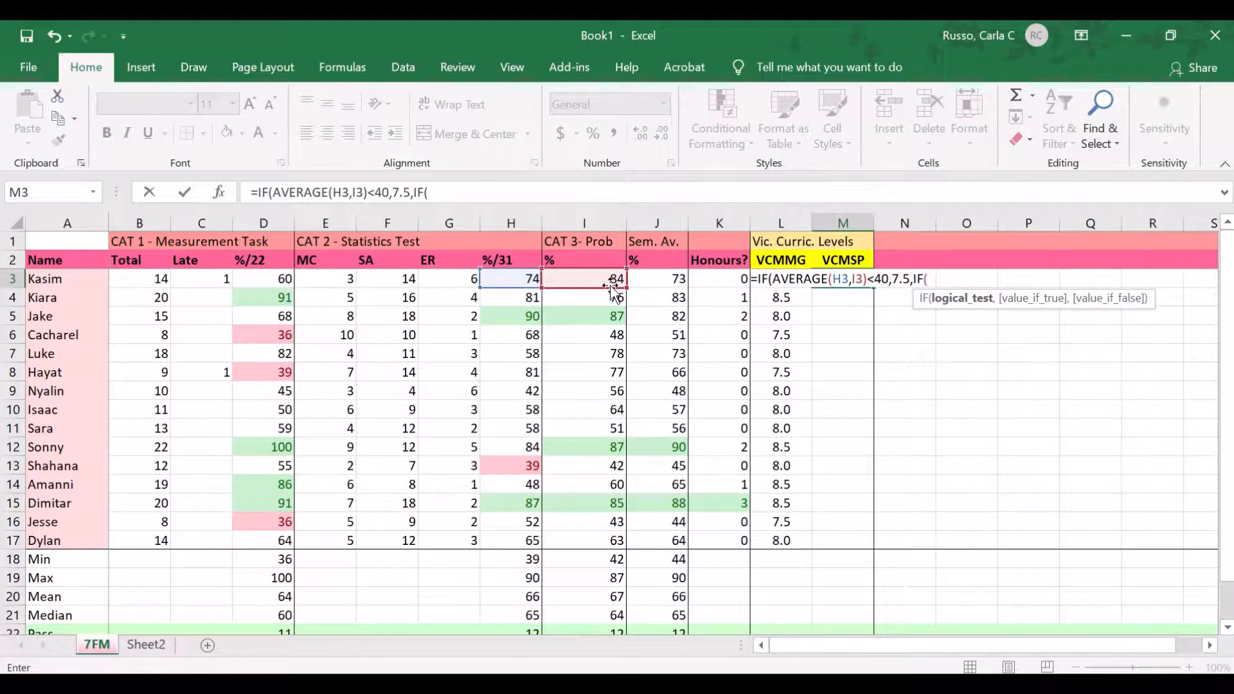
pyautogui.write('AVERAGE(')
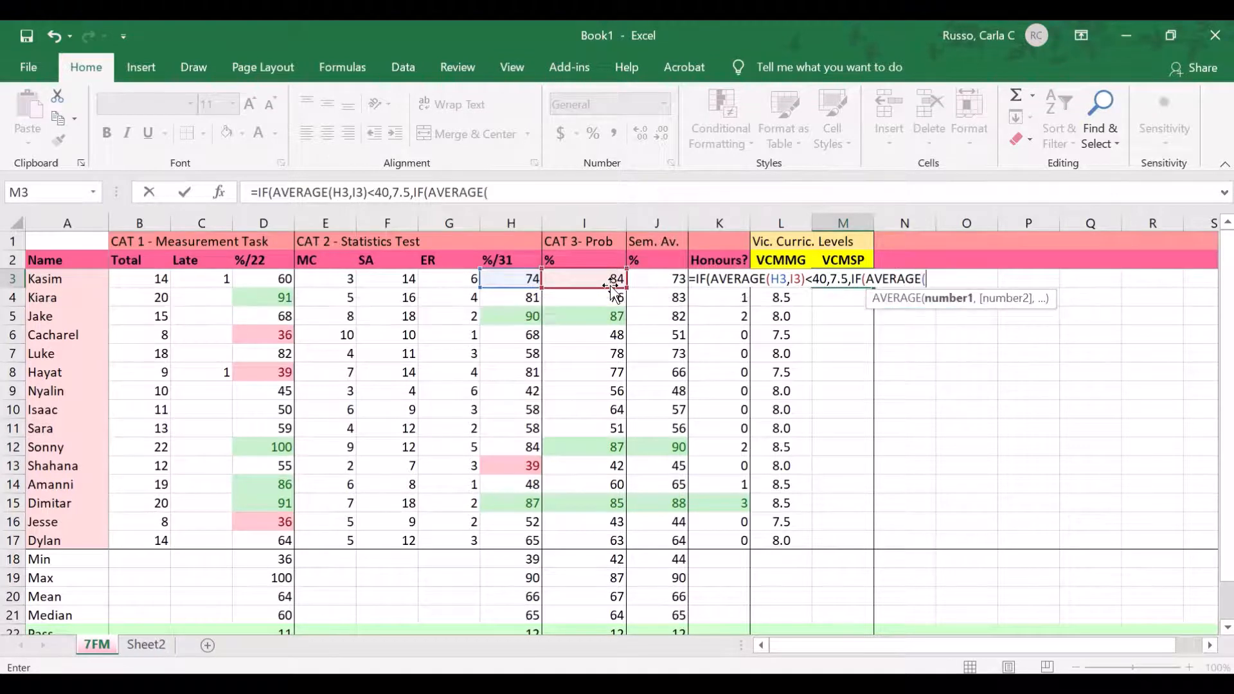
pyautogui.write('H3,I3')
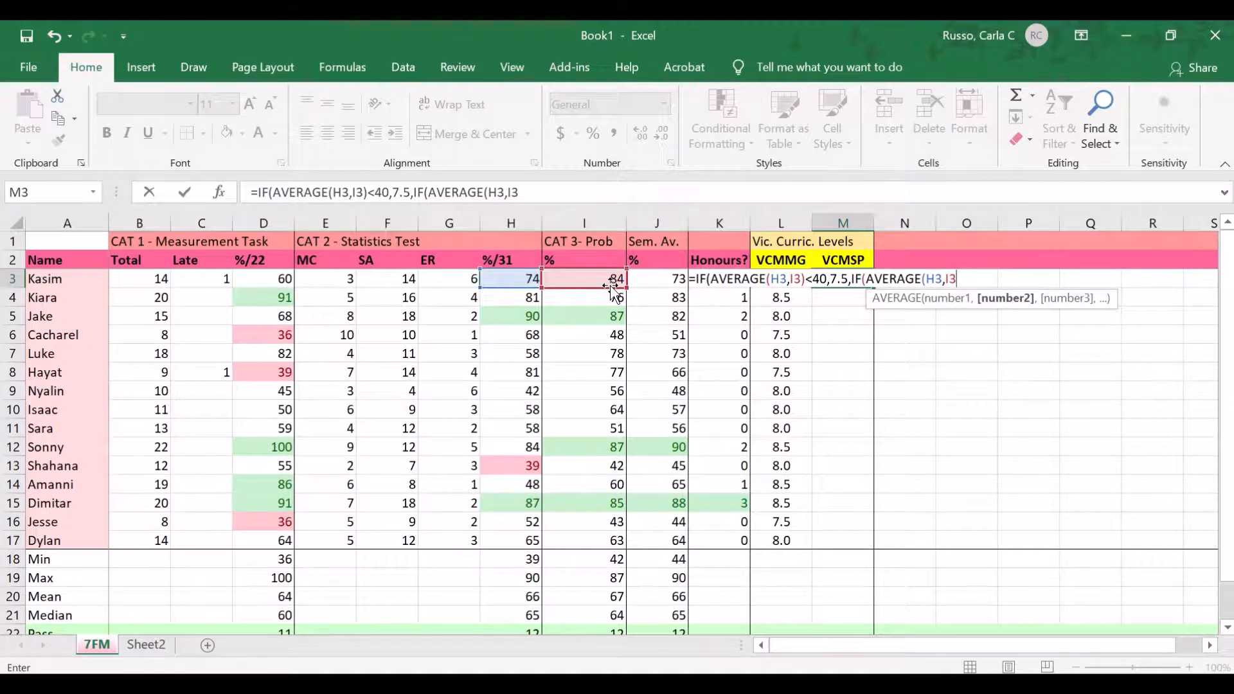
pyautogui.write(')<85')
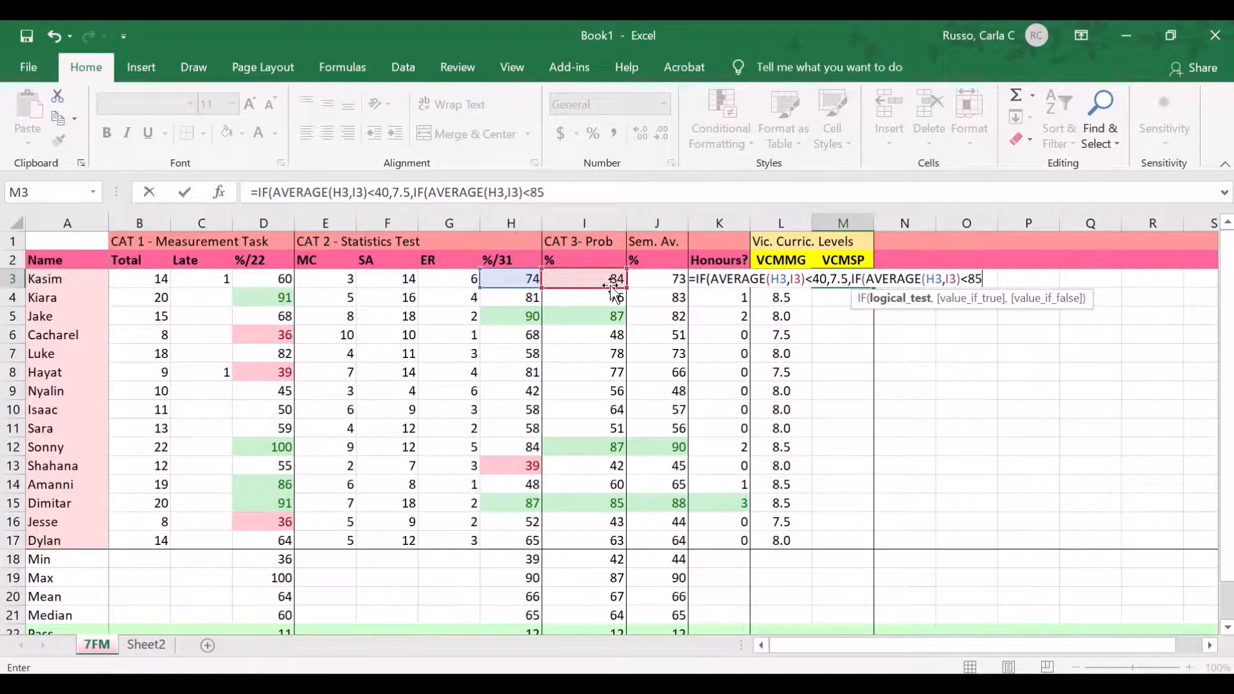
pyautogui.write(',8.0')
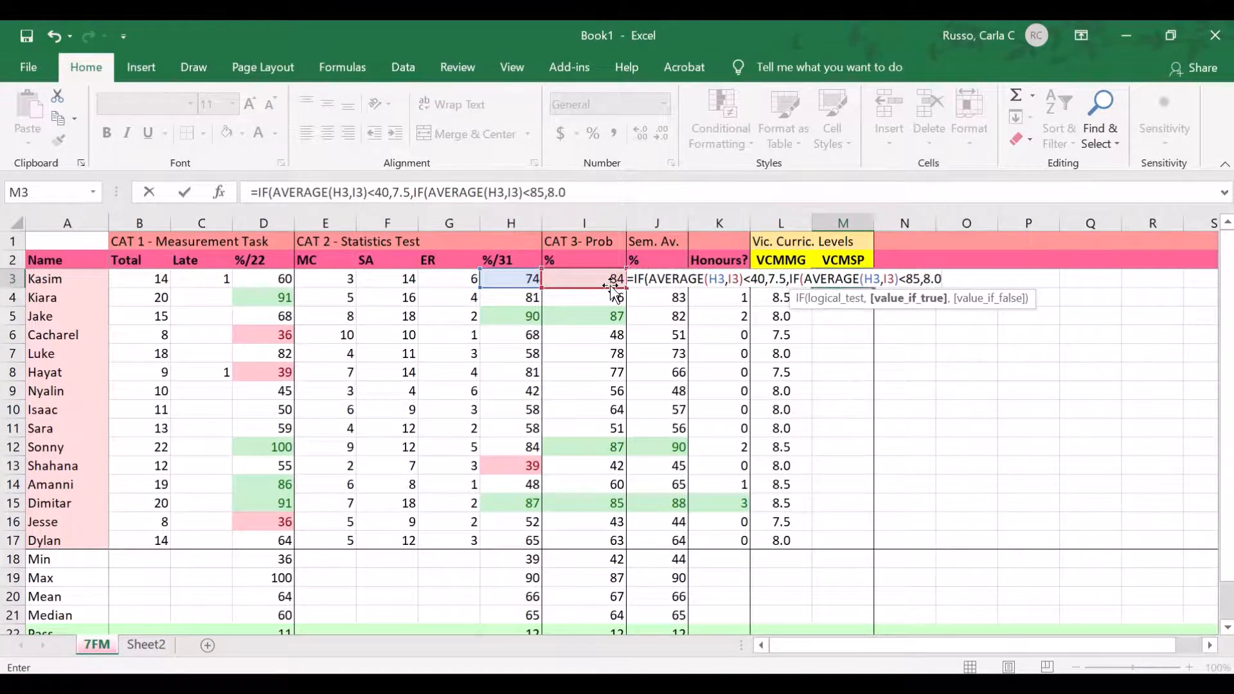
pyautogui.write(',8.5))')
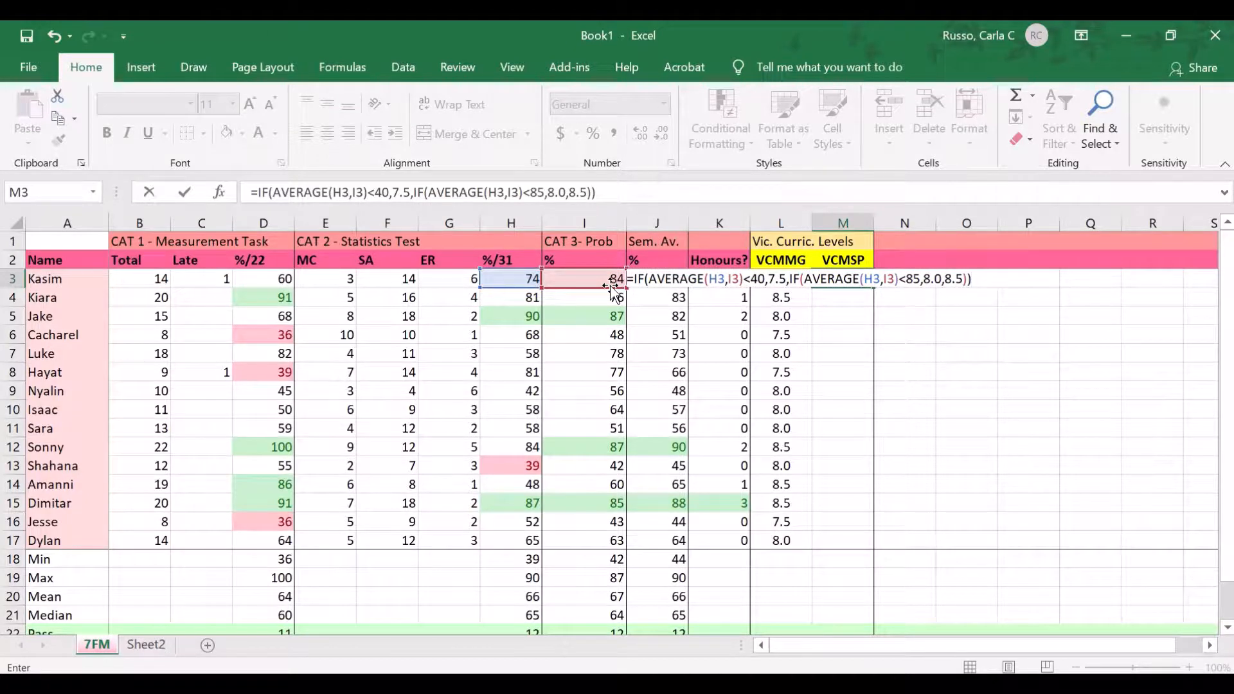
pyautogui.press('Return')
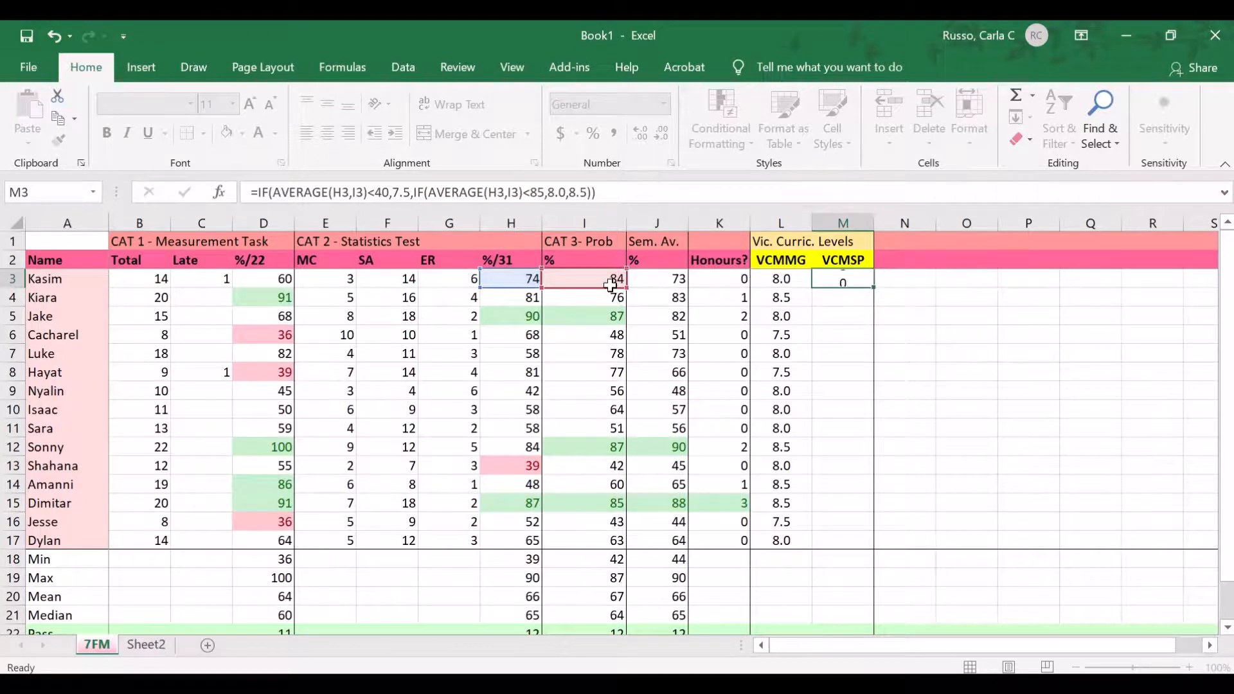
# Step: Fill the VCMSP level formula from M3 down to M17 and show the levels with one decimal place
pyautogui.click(846, 278)
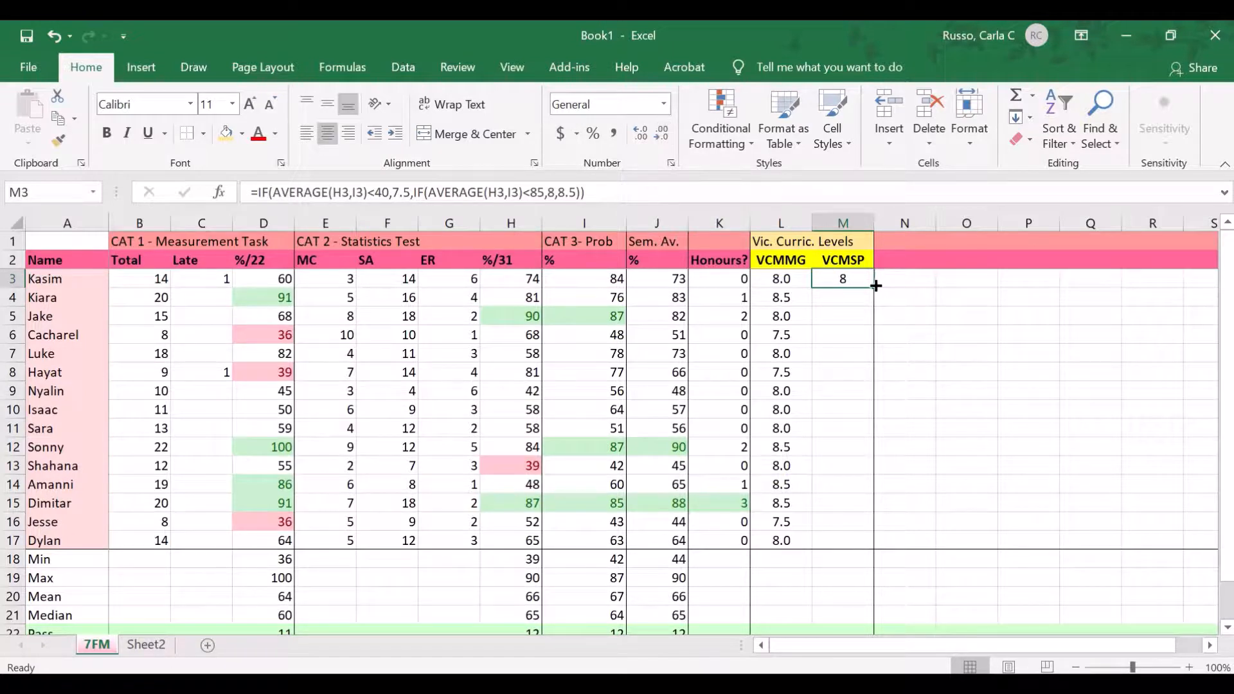
pyautogui.moveTo(874, 287); pyautogui.dragTo(867, 547)
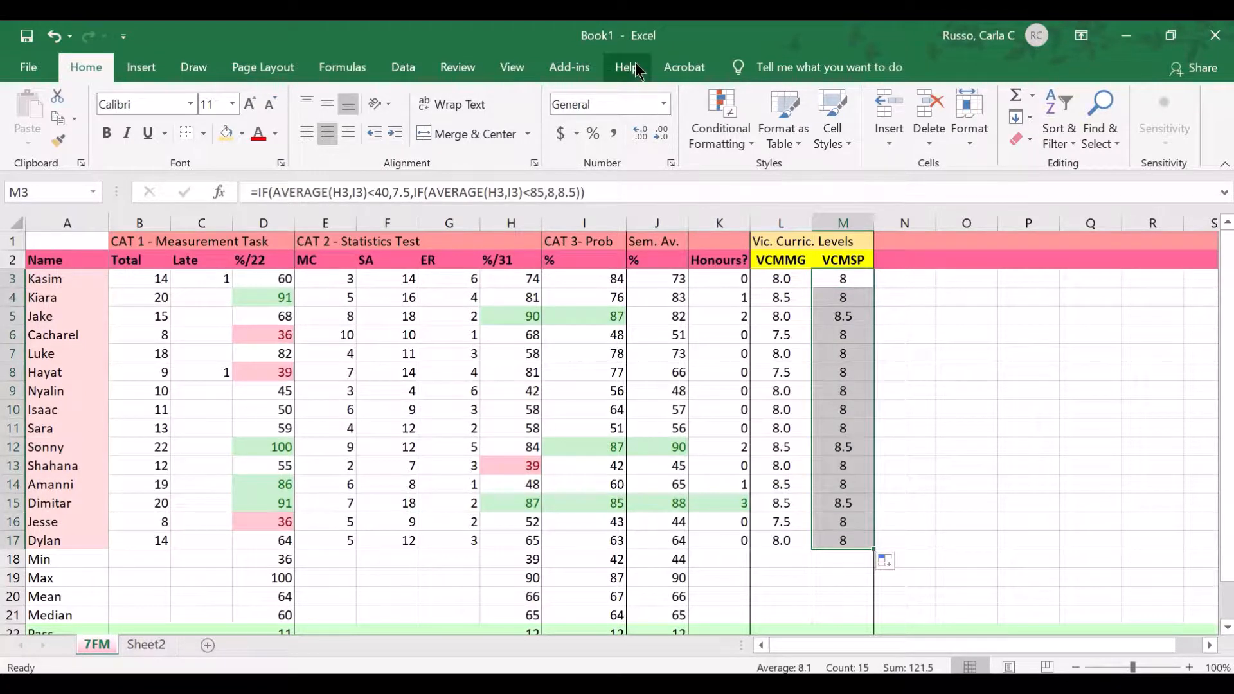
pyautogui.click(641, 138)
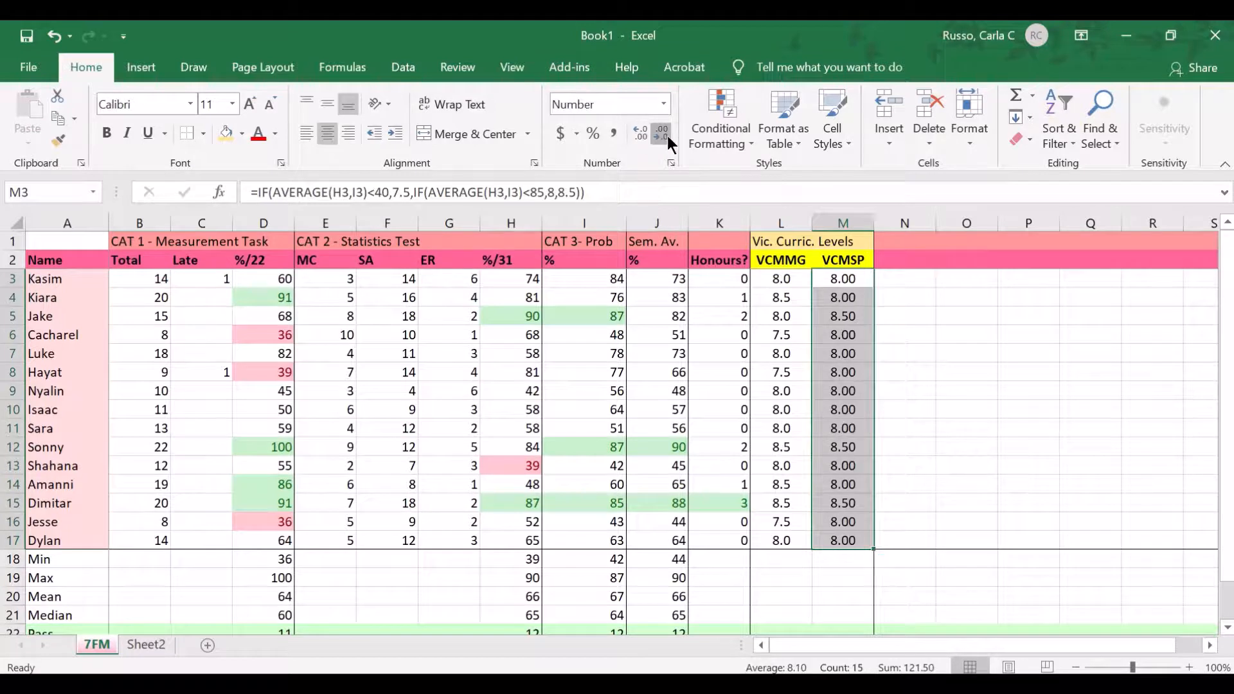
pyautogui.click(667, 136)
pyautogui.click(903, 484)
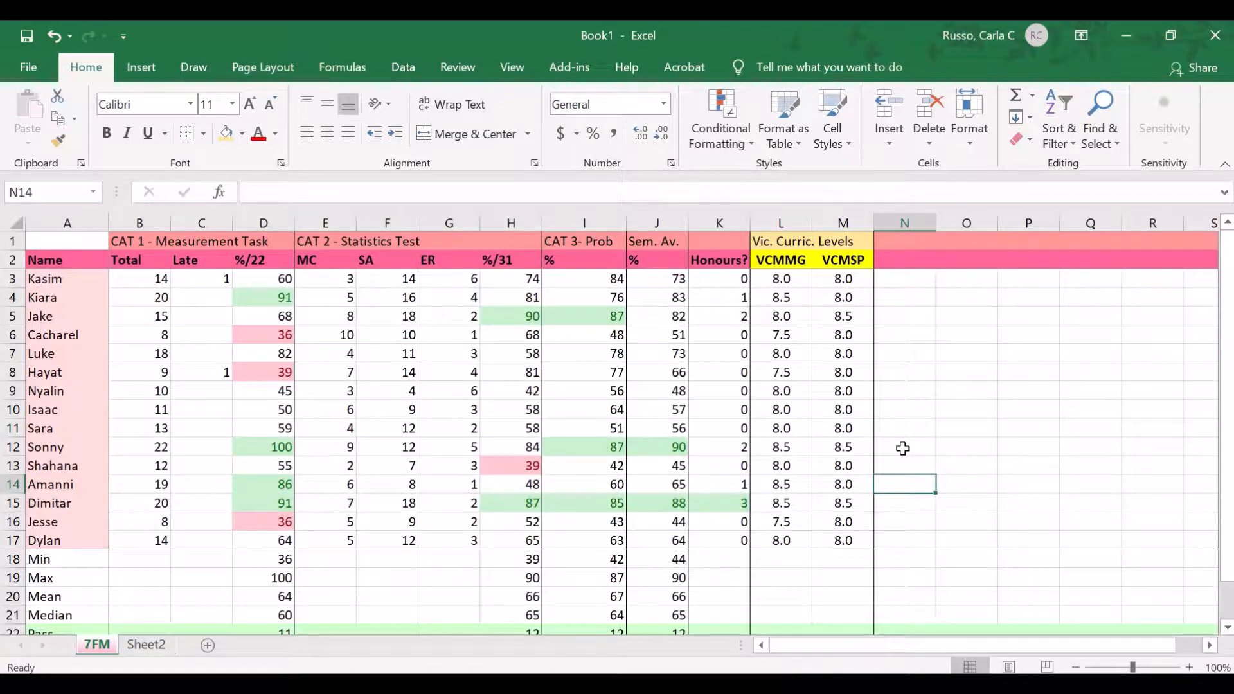
# Step: Review the VCMMG level formula in L3
pyautogui.click(779, 278)
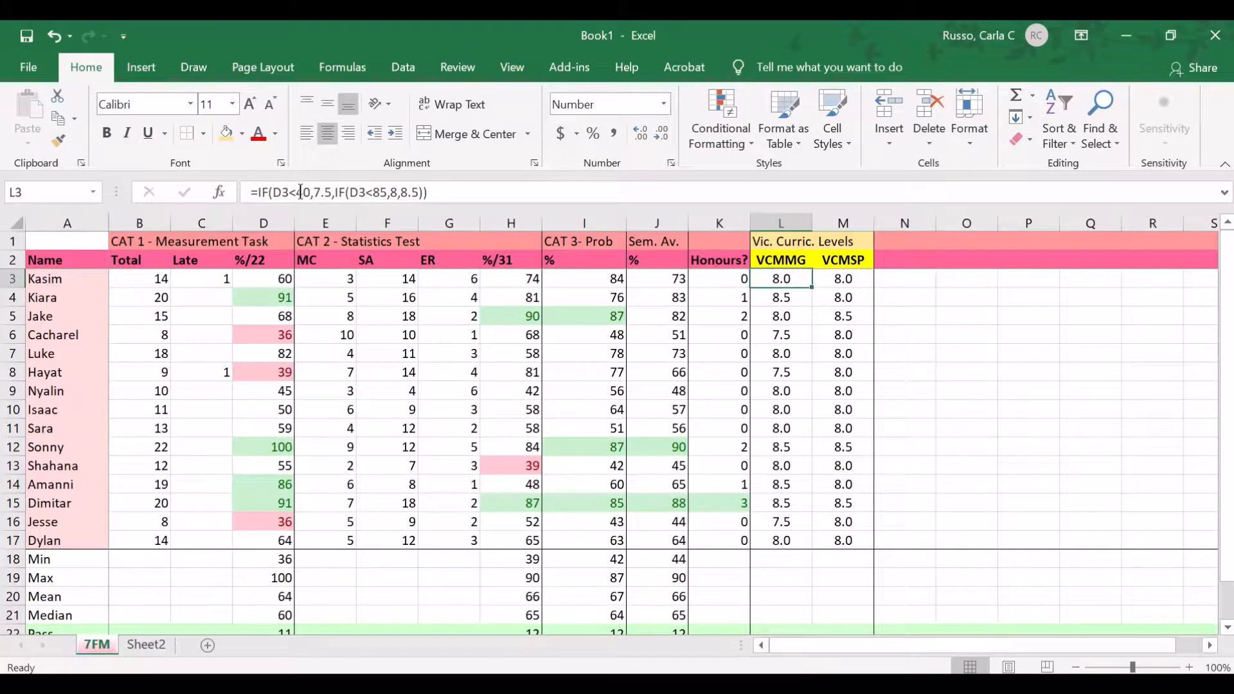